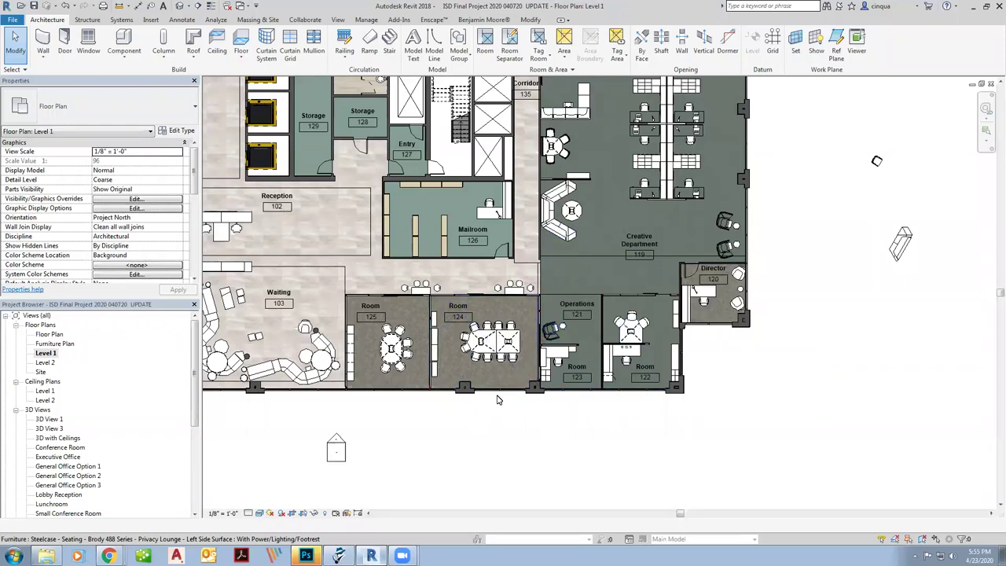
Step: Open the Small Conference Room 3D view from the Project Browser's 3D Views
{"action": "scroll", "coordinate": [505, 397], "scroll_direction": "up", "scroll_amount": 1}
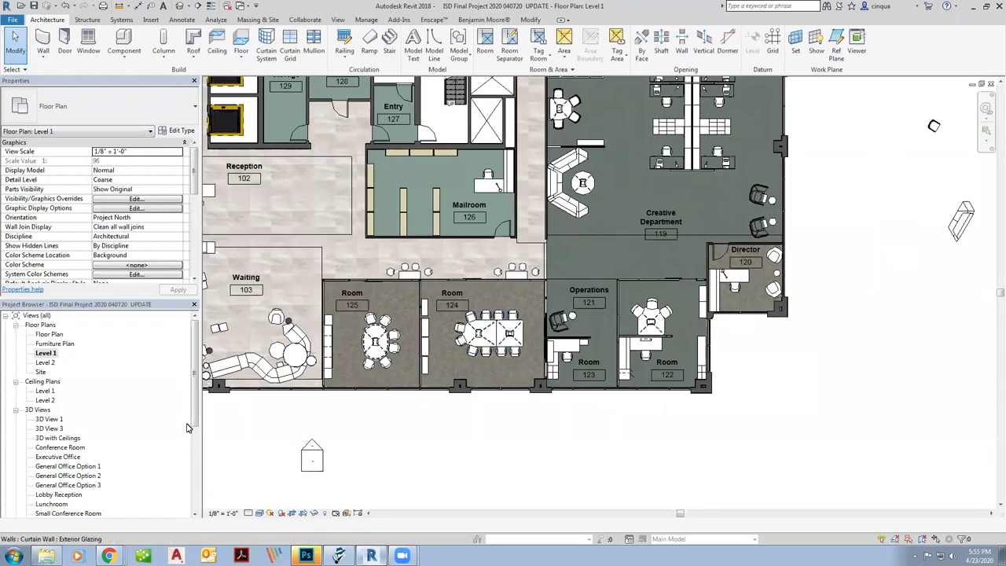
{"action": "left_click_drag", "start_coordinate": [196, 428], "coordinate": [198, 454]}
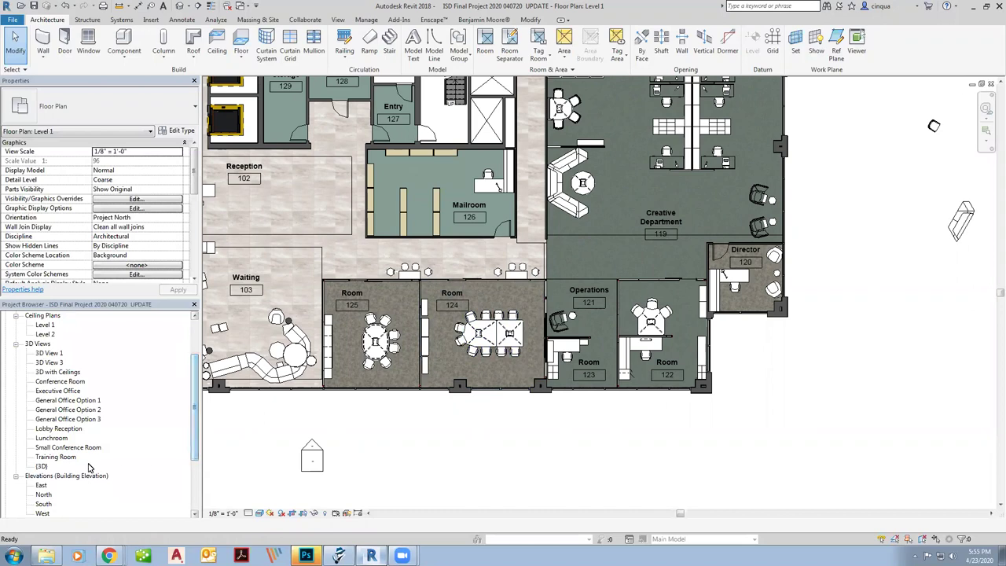
{"action": "double_click", "coordinate": [67, 447]}
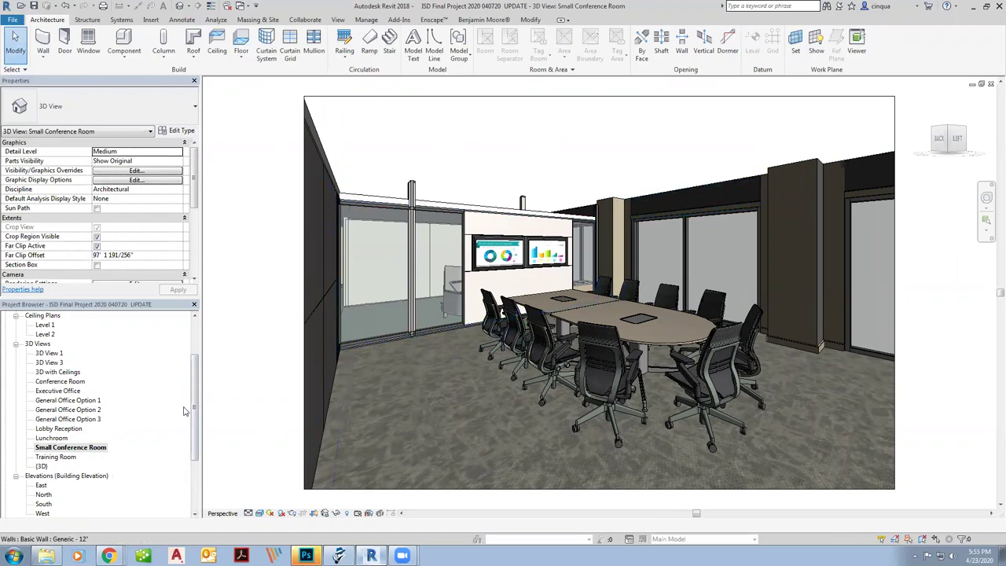
{"action": "left_click_drag", "start_coordinate": [192, 409], "coordinate": [192, 377]}
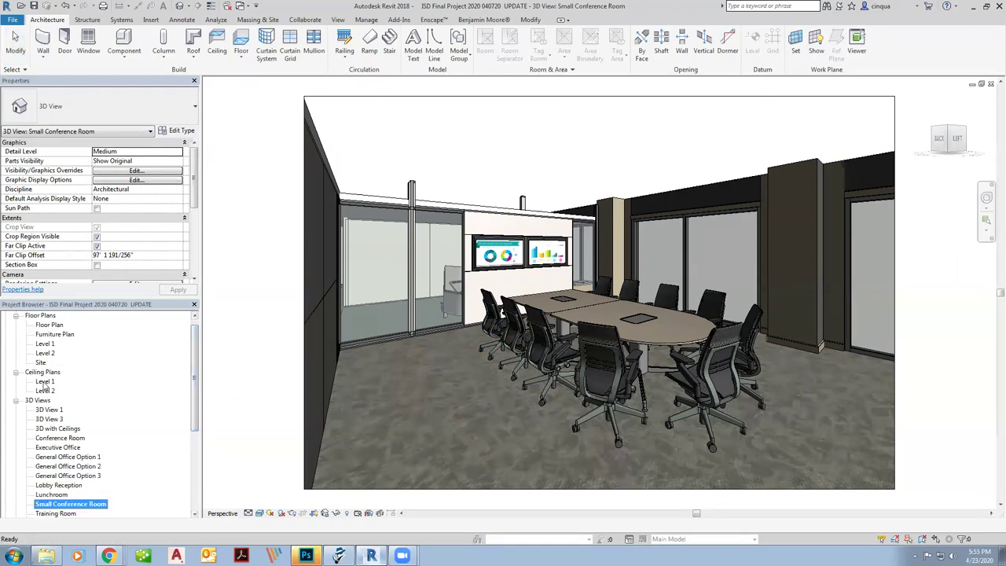
Step: On the Level 1 ceiling plan, sketch a ceiling outline around the conference room
{"action": "double_click", "coordinate": [45, 381]}
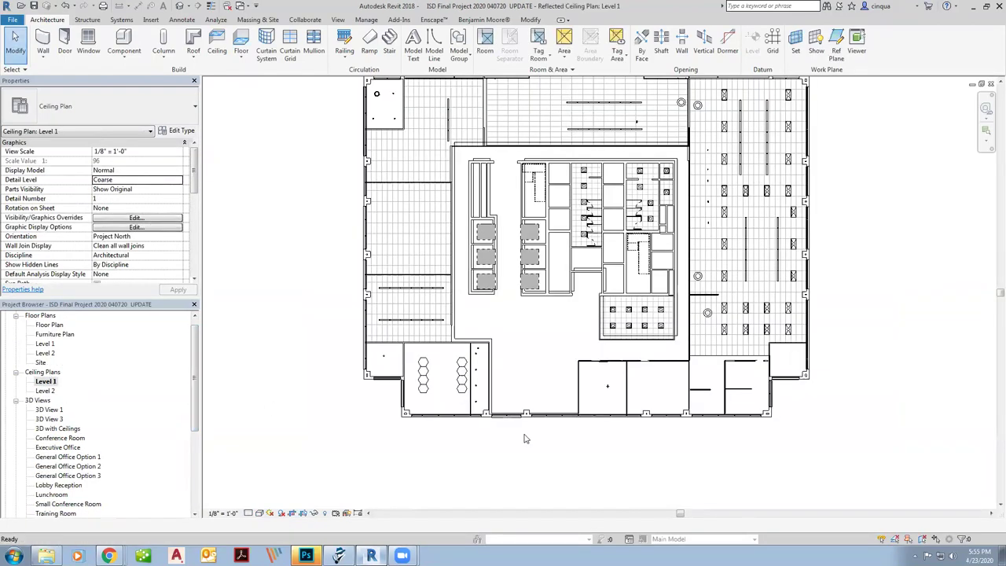
{"action": "scroll", "coordinate": [526, 440], "scroll_direction": "up", "scroll_amount": 3}
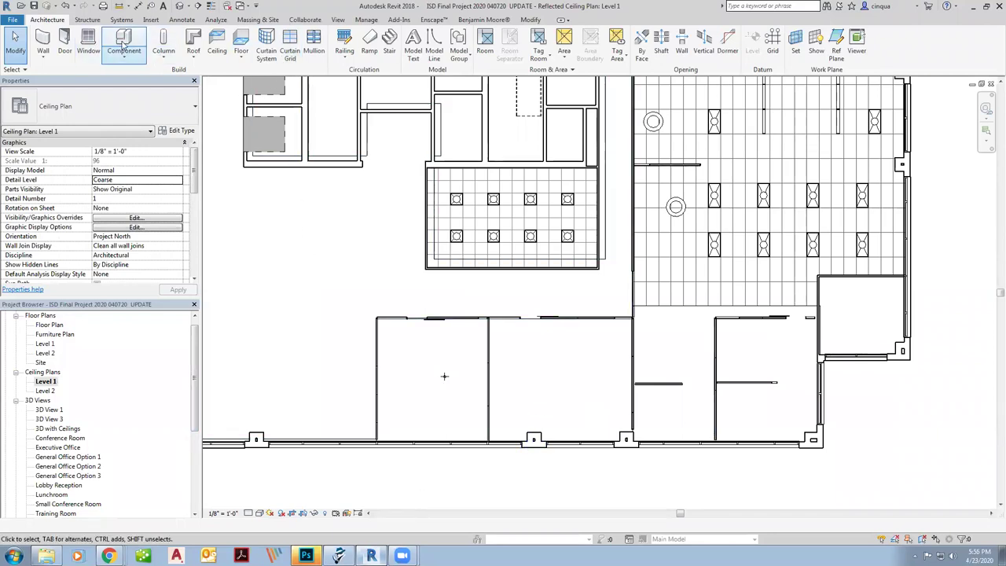
{"action": "left_click", "coordinate": [216, 50]}
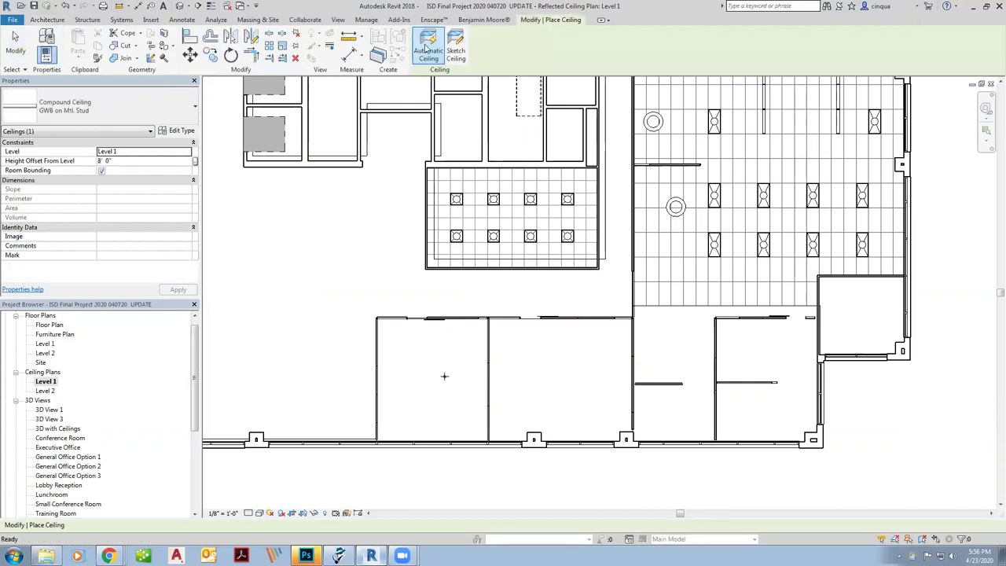
{"action": "left_click", "coordinate": [446, 59]}
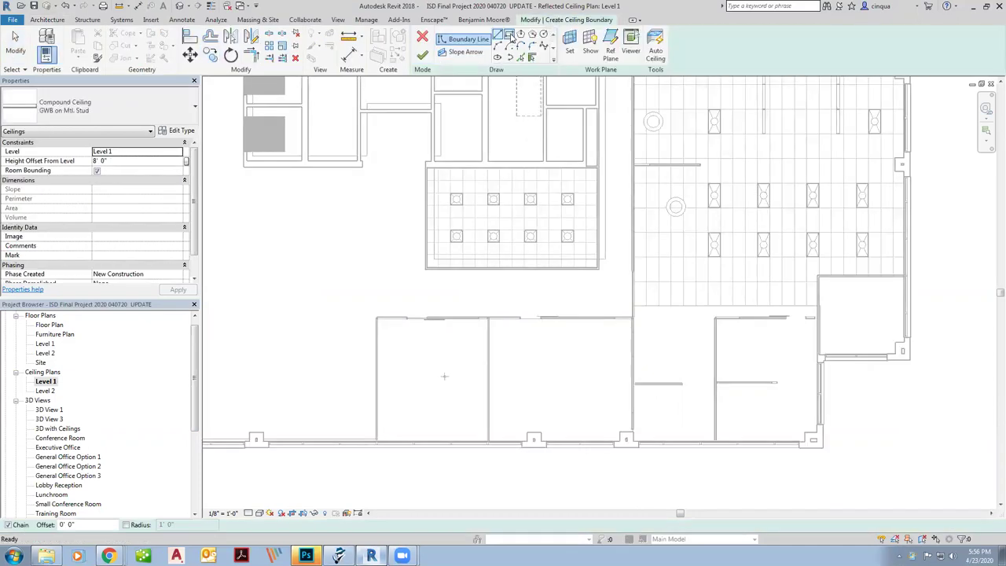
{"action": "scroll", "coordinate": [577, 364], "scroll_direction": "up", "scroll_amount": 1}
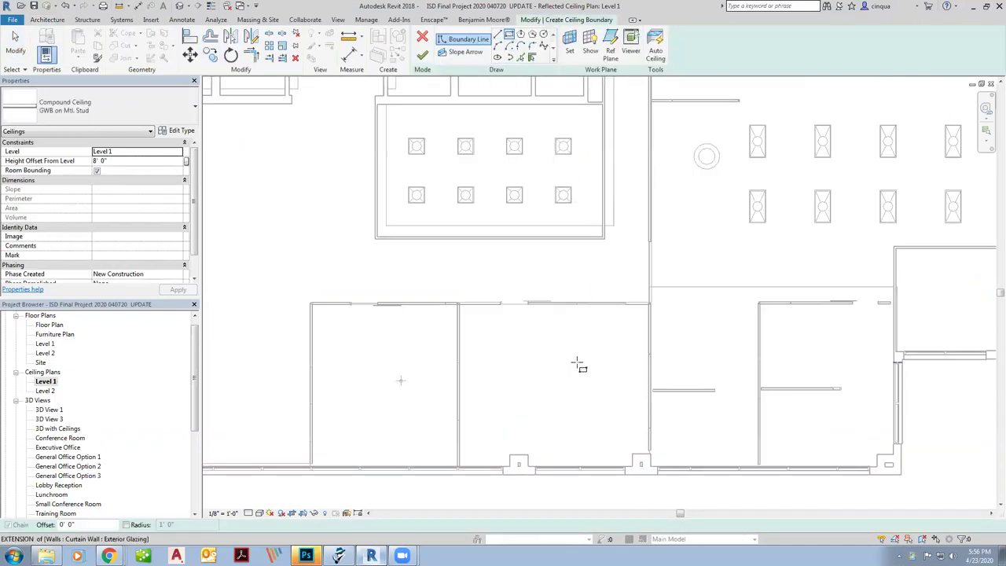
{"action": "left_click", "coordinate": [458, 302]}
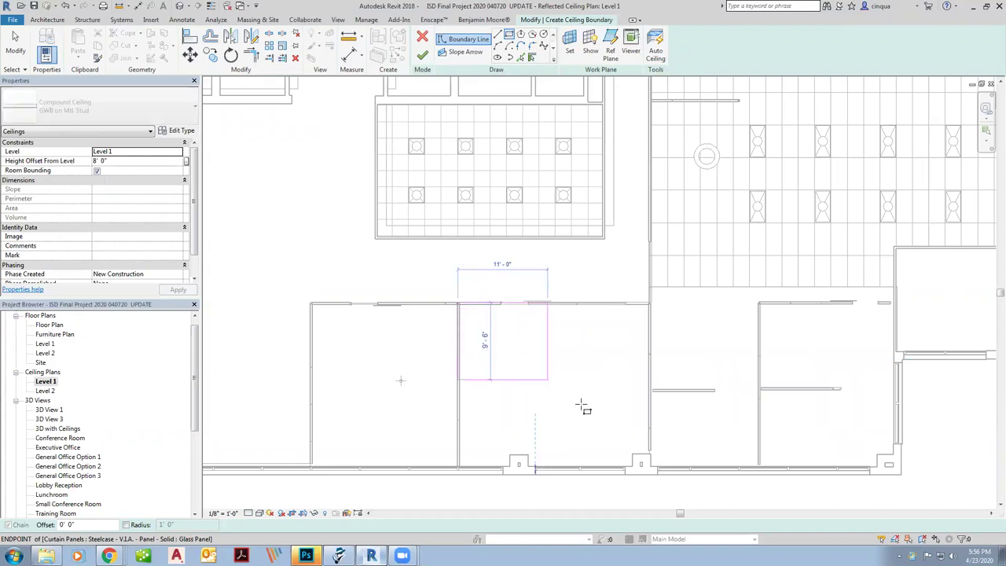
{"action": "scroll", "coordinate": [664, 475], "scroll_direction": "up", "scroll_amount": 1}
{"action": "left_click", "coordinate": [645, 471]}
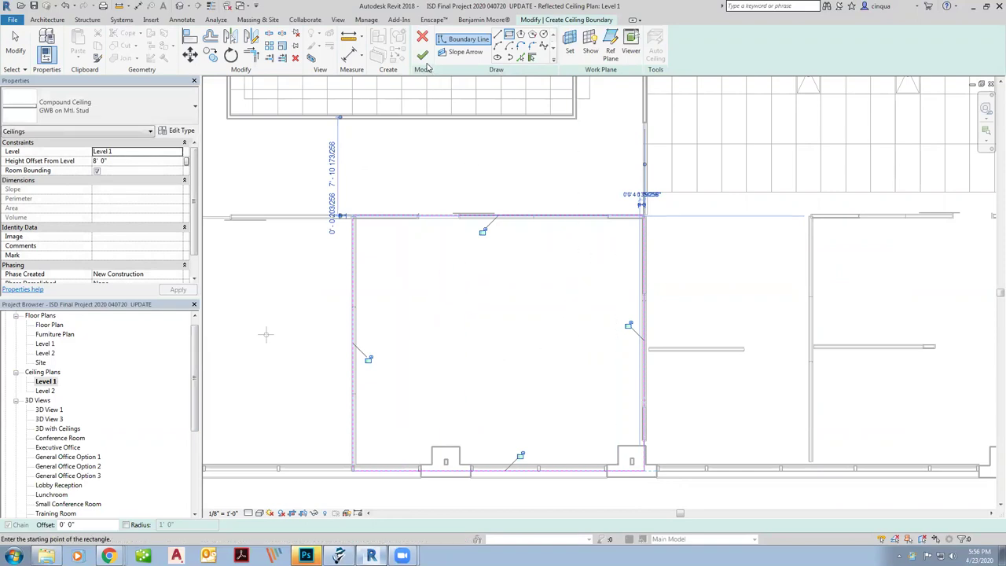
Step: Add a rectangular central opening and finish the 8'-0" ceiling
{"action": "left_click", "coordinate": [410, 289]}
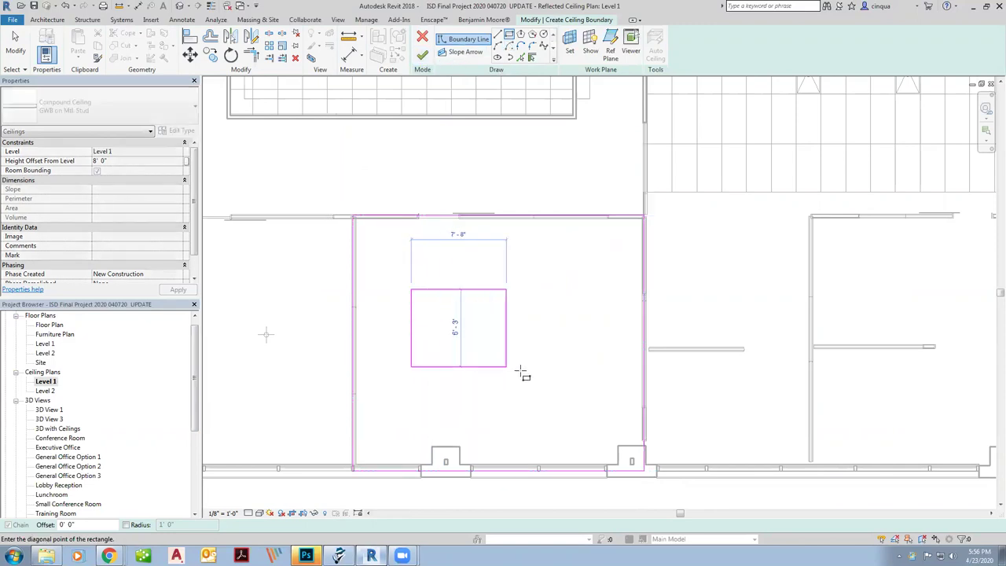
{"action": "left_click", "coordinate": [597, 390]}
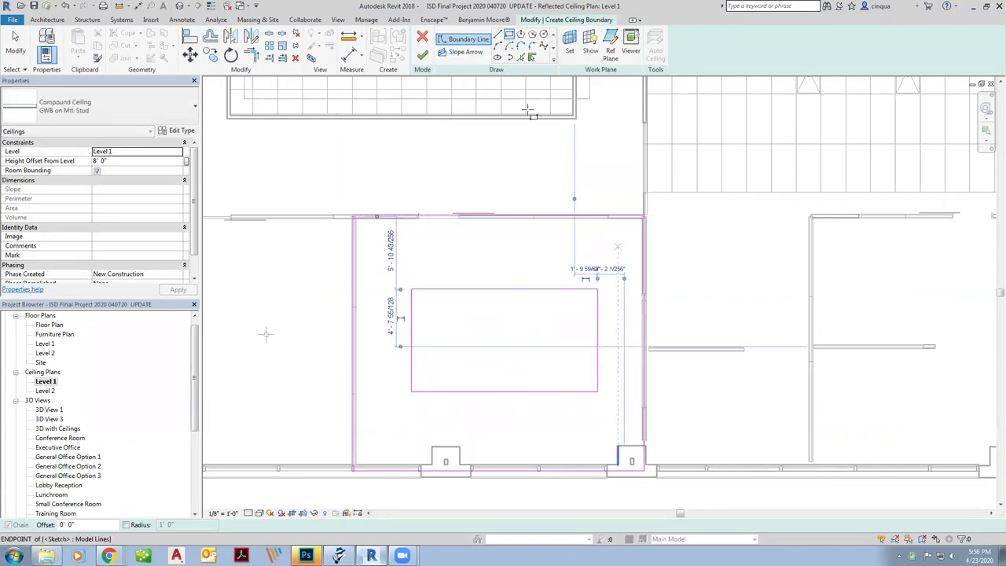
{"action": "left_click", "coordinate": [422, 59]}
Step: Review the new ceiling in the Small Conference Room 3D view
{"action": "scroll", "coordinate": [567, 251], "scroll_direction": "down", "scroll_amount": 1}
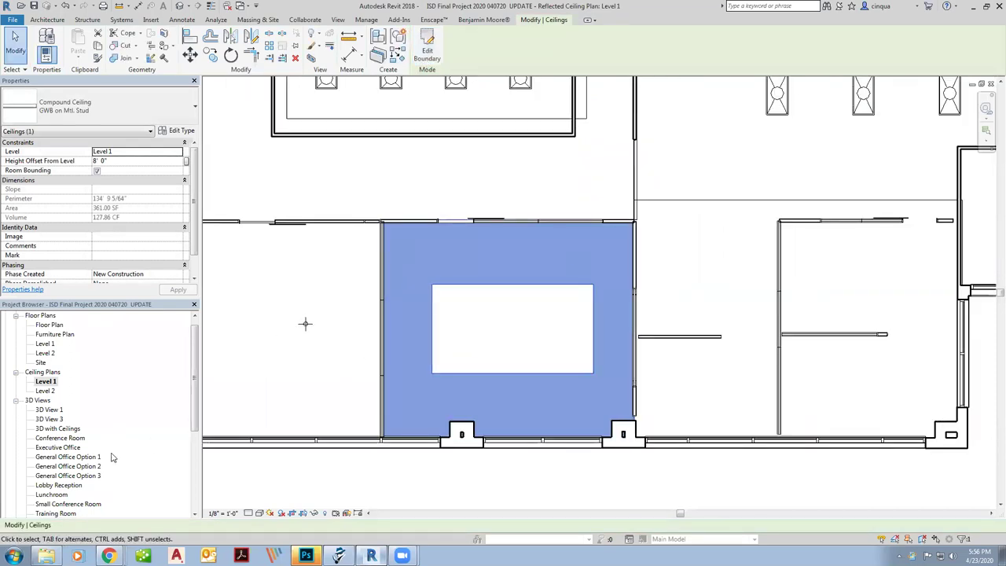
{"action": "scroll", "coordinate": [102, 451], "scroll_direction": "down", "scroll_amount": 3}
{"action": "left_click", "coordinate": [78, 440]}
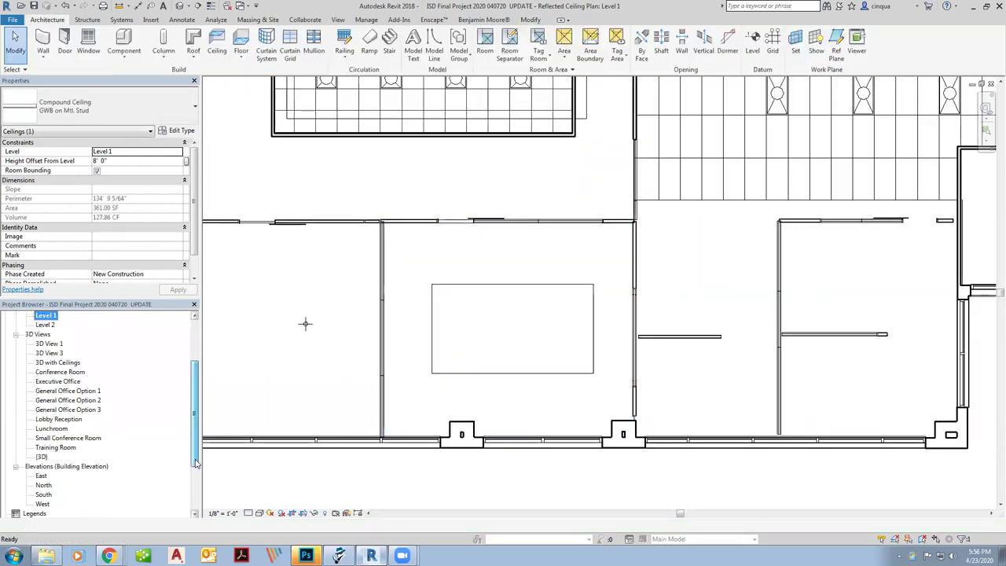
{"action": "double_click", "coordinate": [78, 440]}
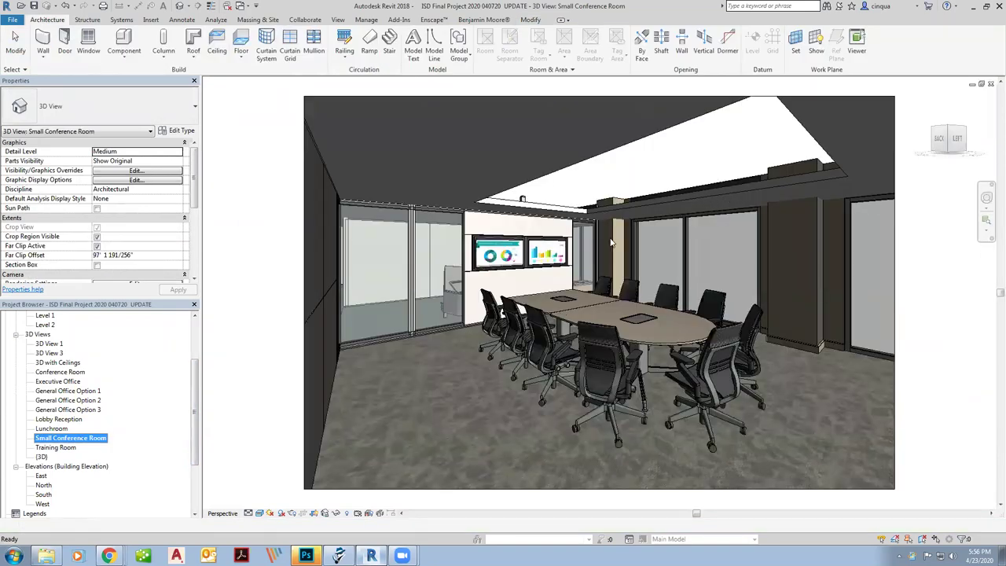
Step: On the Level 1 ceiling plan, nudge the opening's right edge left and left edge right
{"action": "scroll", "coordinate": [157, 409], "scroll_direction": "up", "scroll_amount": 2}
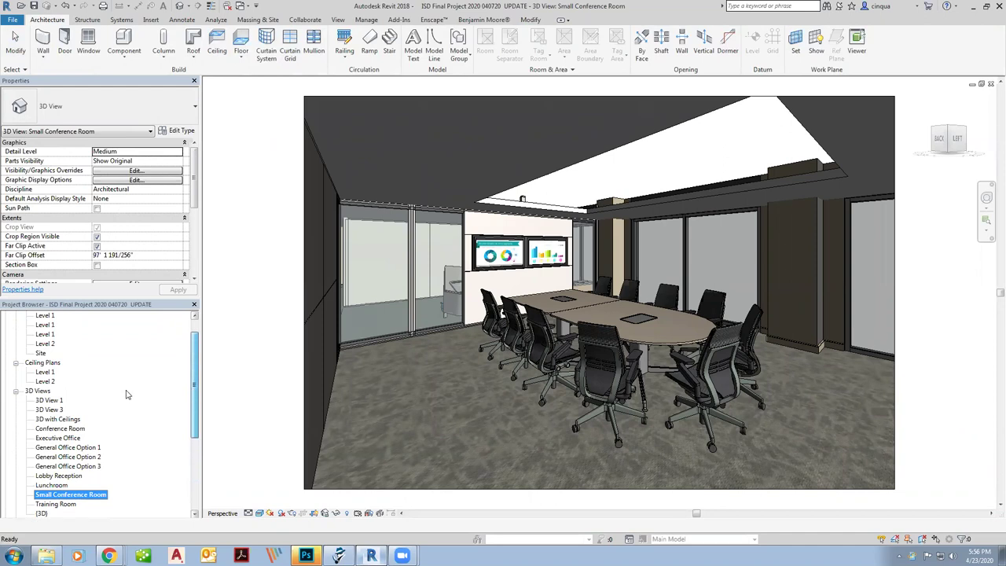
{"action": "left_click", "coordinate": [45, 372]}
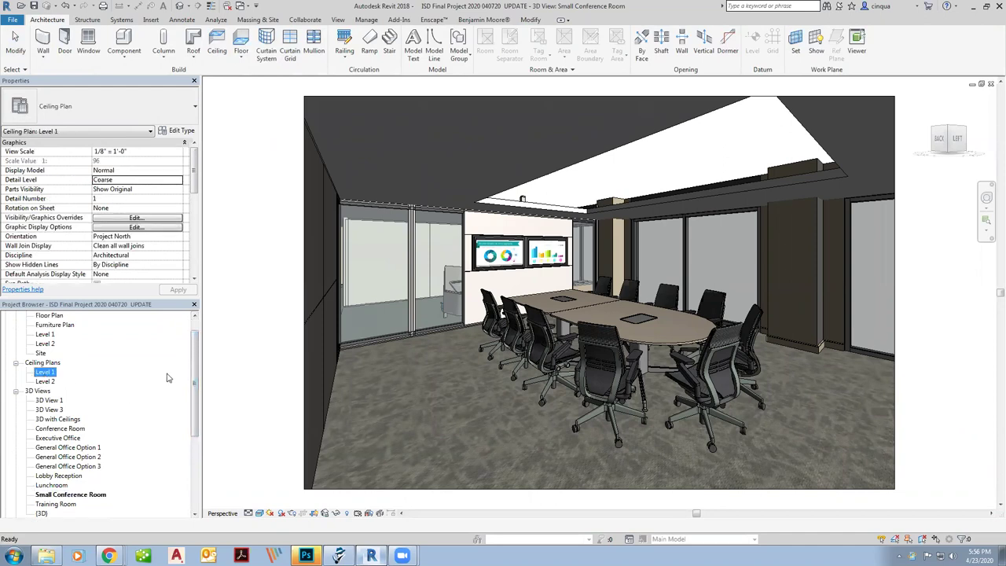
{"action": "double_click", "coordinate": [45, 372]}
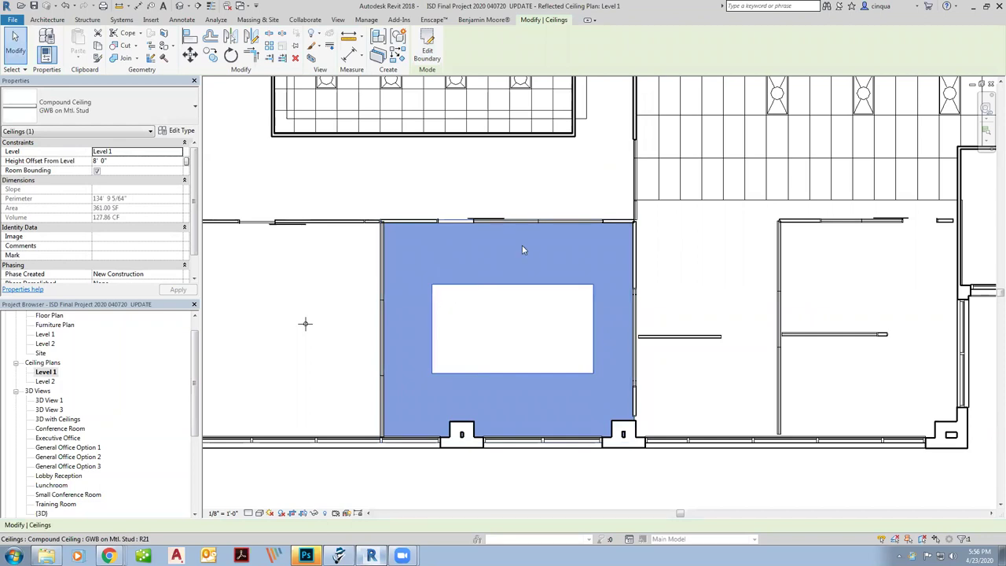
{"action": "left_click", "coordinate": [427, 54]}
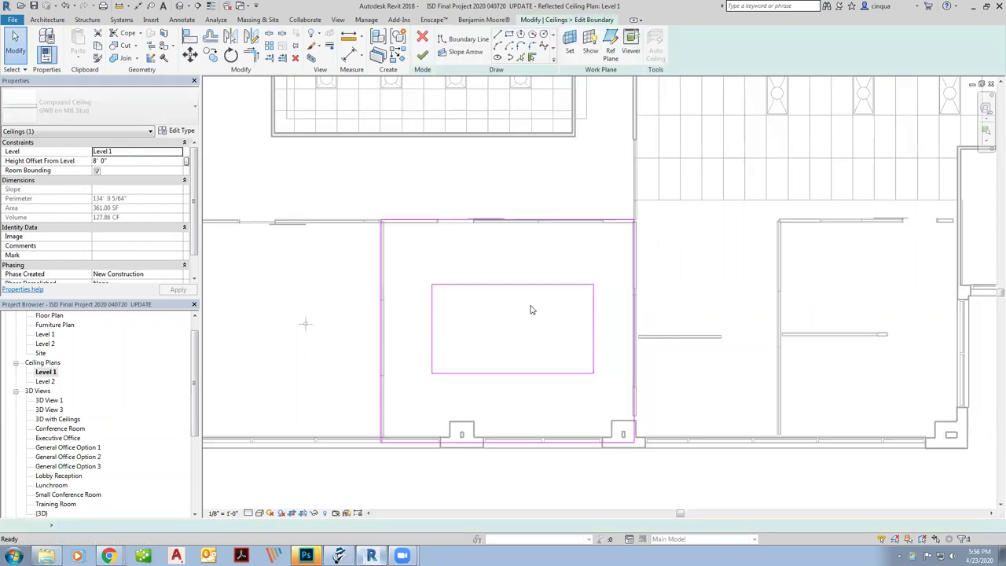
{"action": "left_click", "coordinate": [593, 342]}
{"action": "key", "text": "Left"}
{"action": "key", "text": "Left"}
{"action": "key", "text": "Left"}
{"action": "key", "text": "Left"}
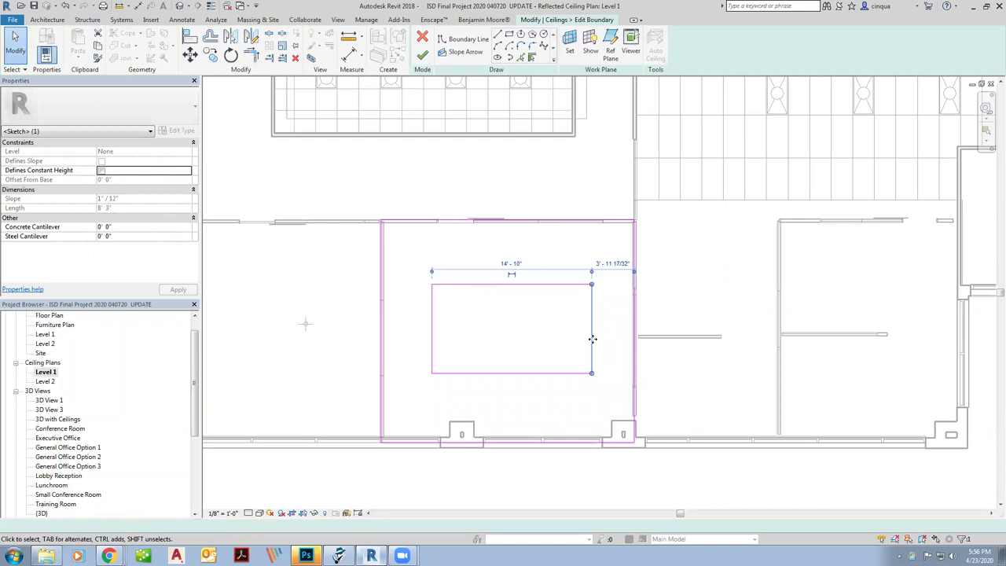
{"action": "left_click", "coordinate": [432, 343]}
{"action": "key", "text": "Right"}
{"action": "key", "text": "Right"}
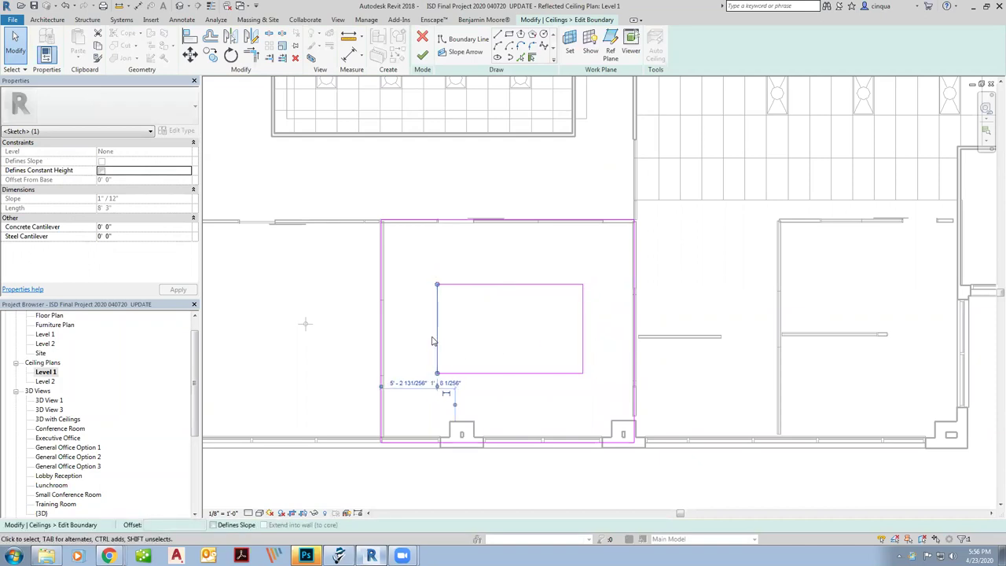
{"action": "left_click", "coordinate": [422, 54]}
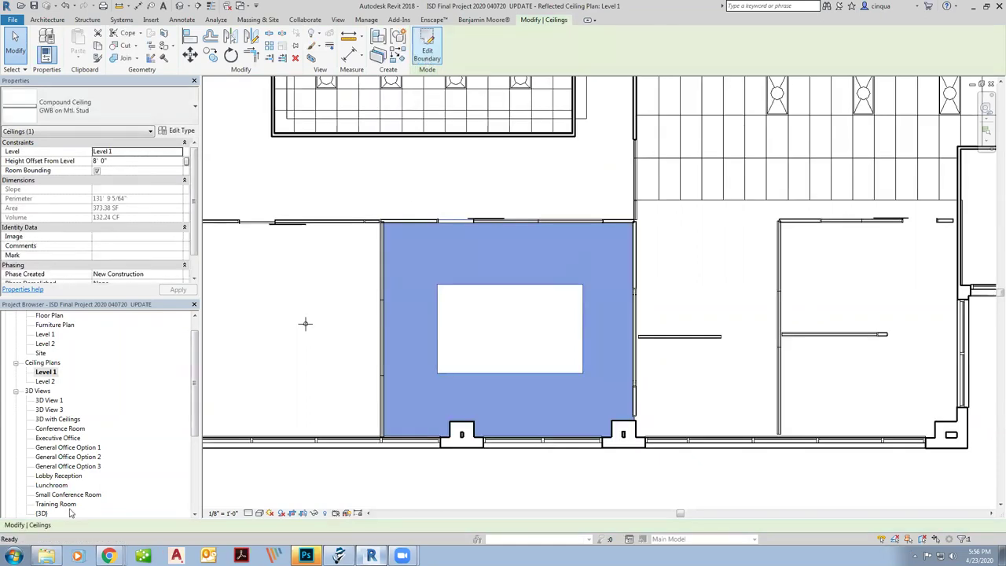
{"action": "key", "text": "Escape"}
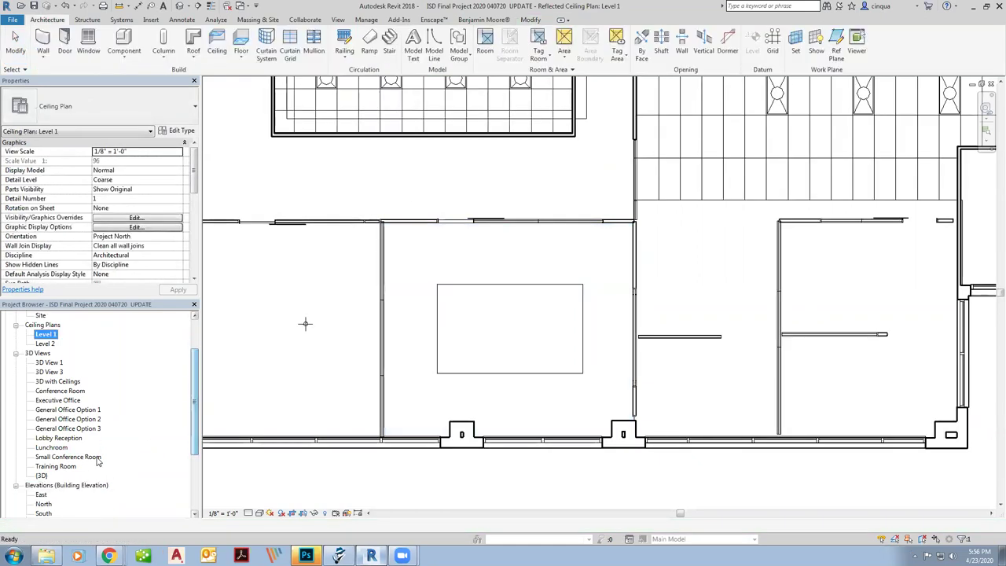
{"action": "scroll", "coordinate": [194, 408], "scroll_direction": "down", "scroll_amount": 1}
Step: Nudge the opening's left edge right to about 6'-2" from the room's left wall
{"action": "double_click", "coordinate": [68, 457]}
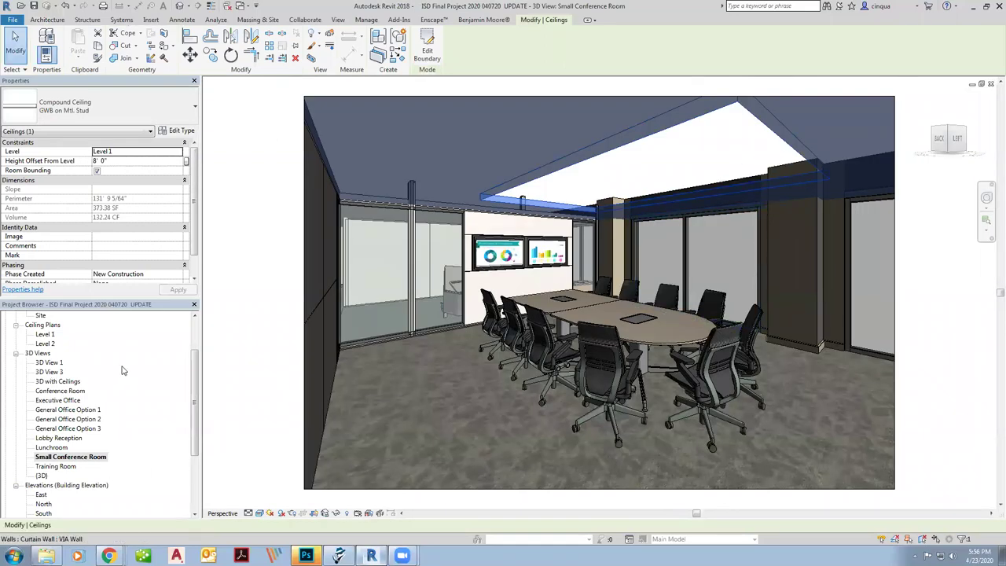
{"action": "double_click", "coordinate": [44, 335]}
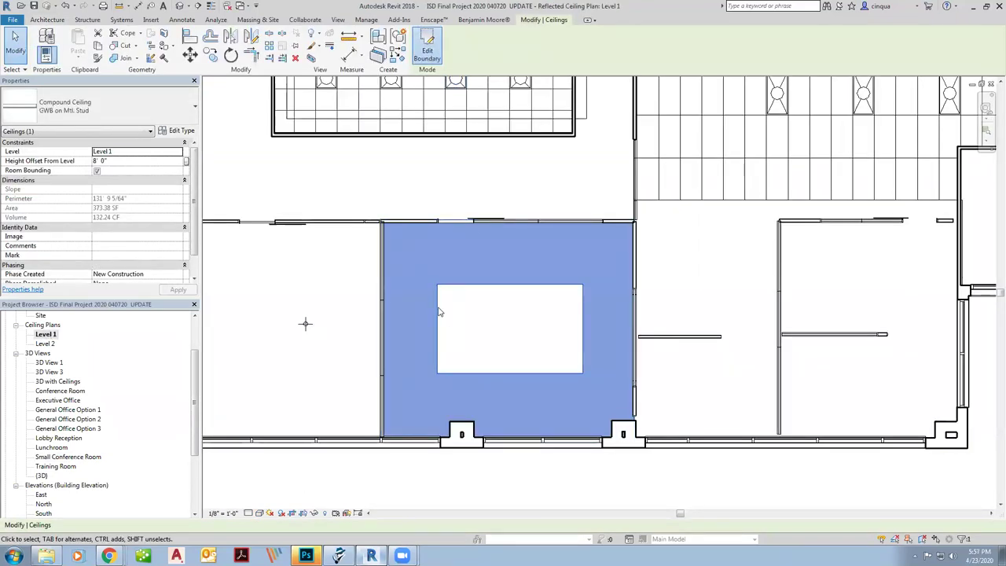
{"action": "left_click", "coordinate": [427, 47]}
{"action": "left_click", "coordinate": [437, 335]}
{"action": "key", "text": "Right"}
{"action": "key", "text": "Right"}
{"action": "key", "text": "Right"}
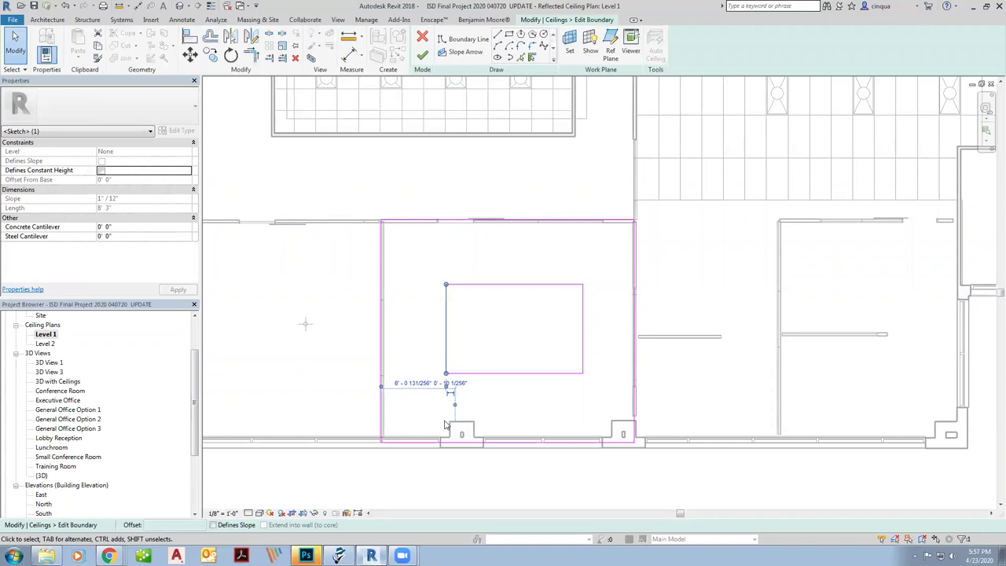
{"action": "key", "text": "Right"}
{"action": "left_click", "coordinate": [423, 55]}
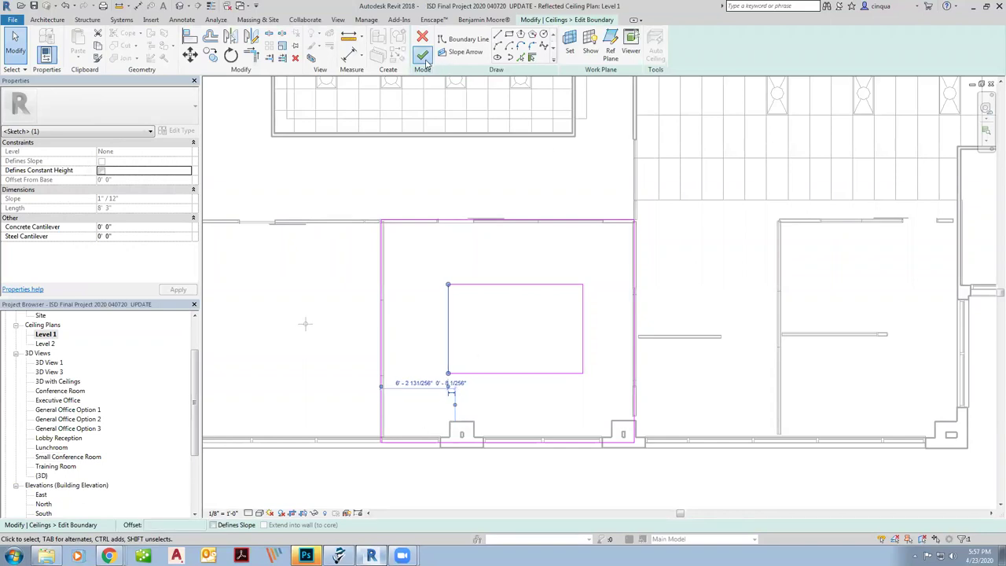
{"action": "left_click", "coordinate": [458, 289]}
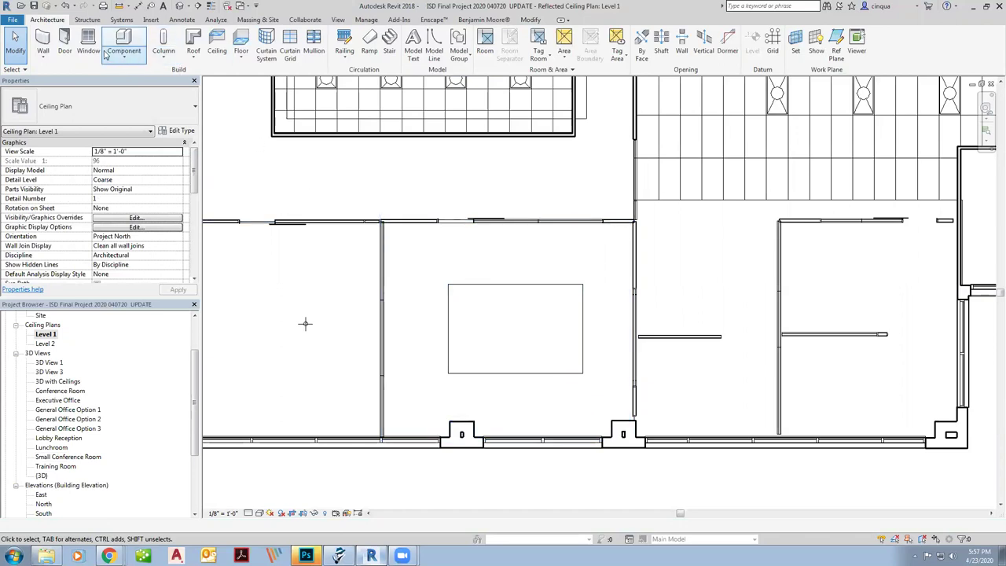
Step: Sketch a rectangular ceiling filling the central opening at a 10' 0" height offset
{"action": "left_click", "coordinate": [218, 47]}
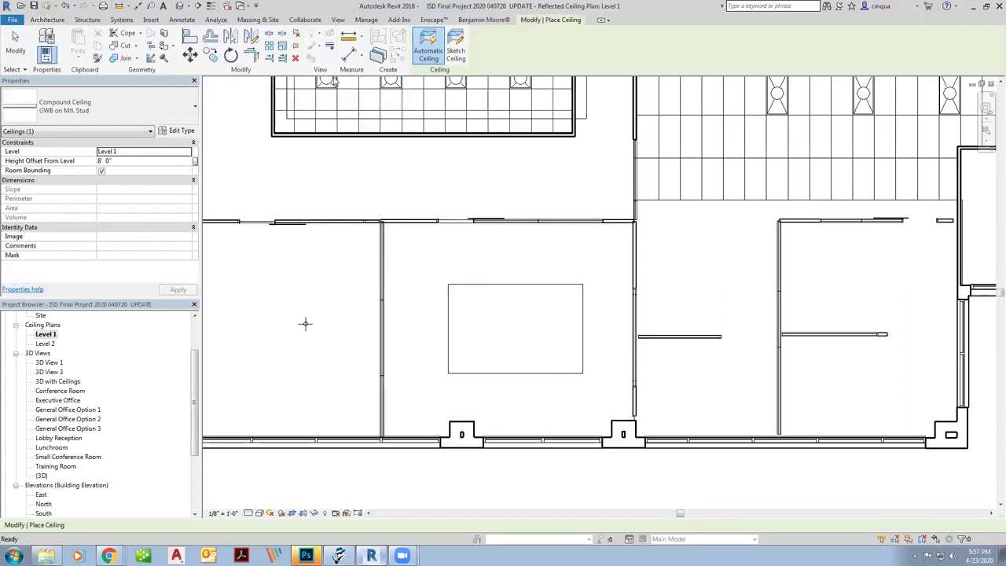
{"action": "left_click", "coordinate": [457, 47]}
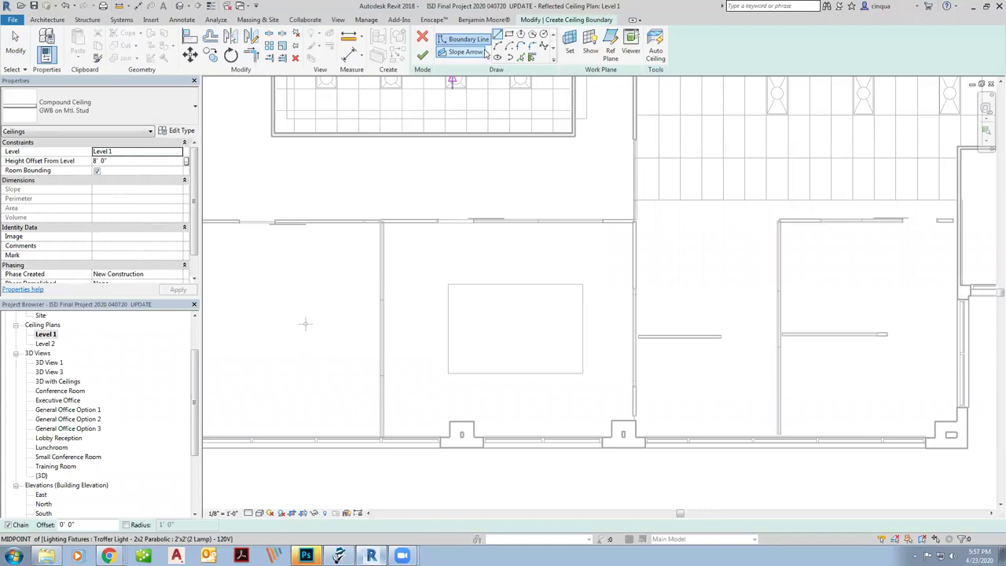
{"action": "left_click", "coordinate": [509, 34]}
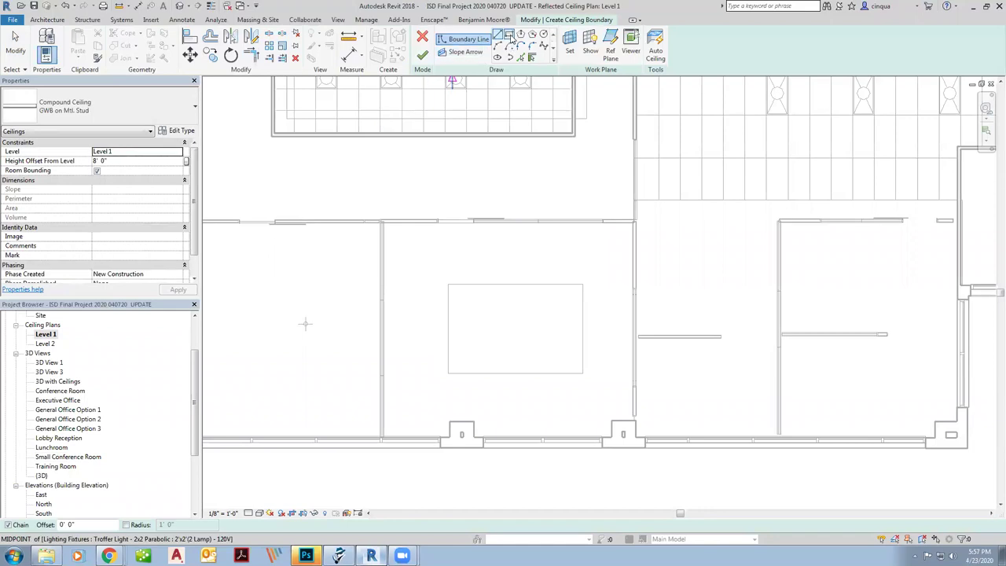
{"action": "left_click", "coordinate": [448, 284]}
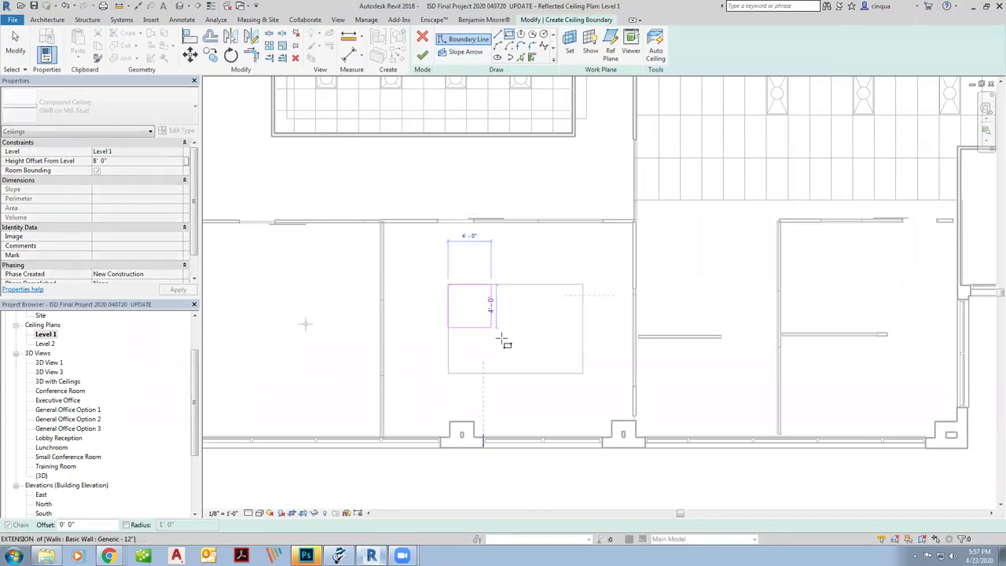
{"action": "left_click", "coordinate": [582, 373]}
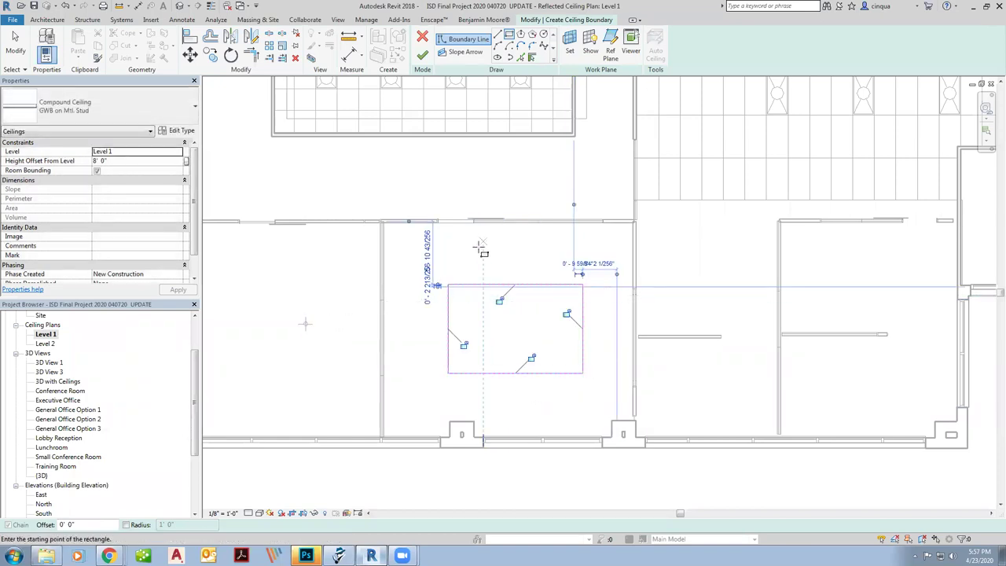
{"action": "left_click", "coordinate": [149, 161]}
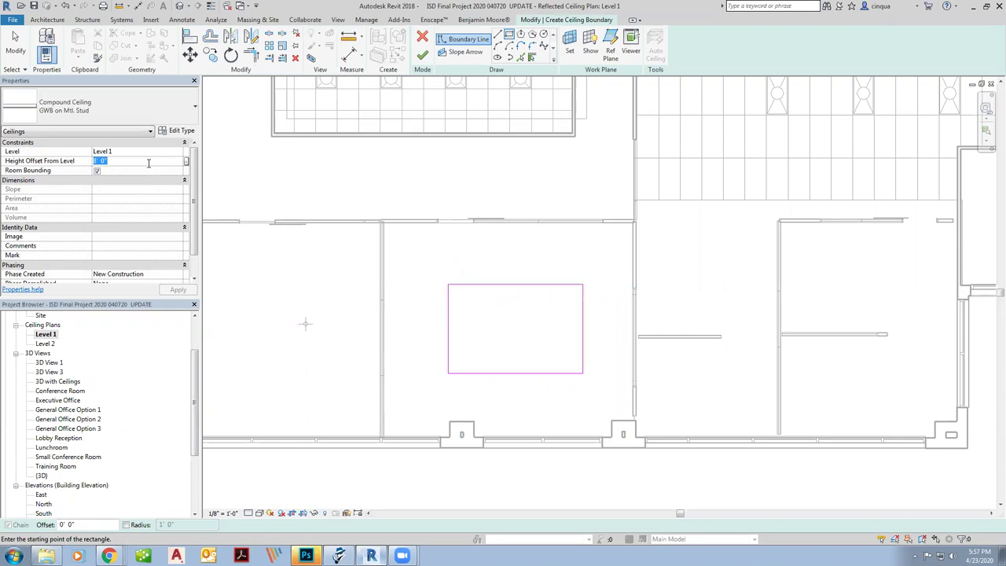
{"action": "type", "text": "10'"}
{"action": "key", "text": "Return"}
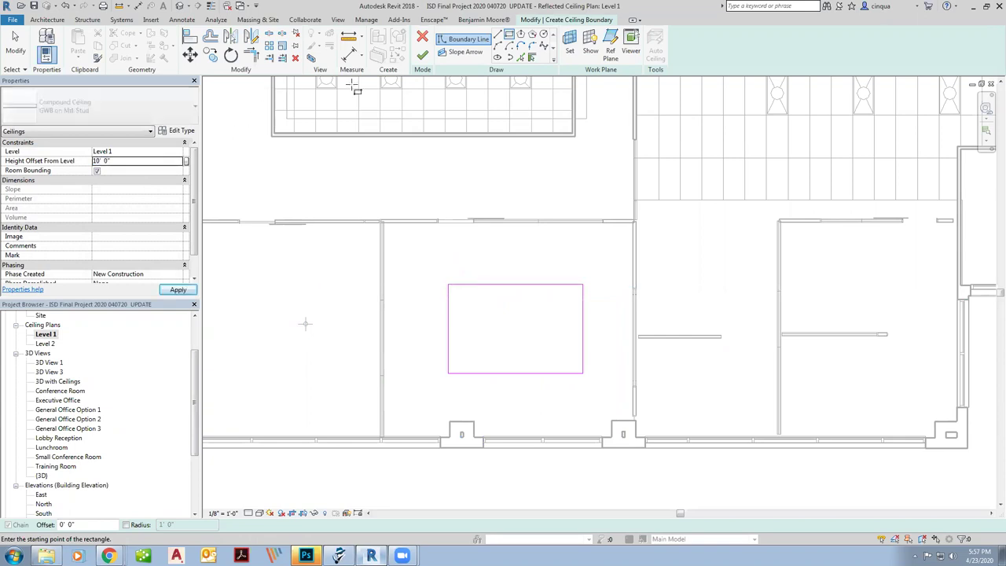
{"action": "left_click", "coordinate": [423, 55]}
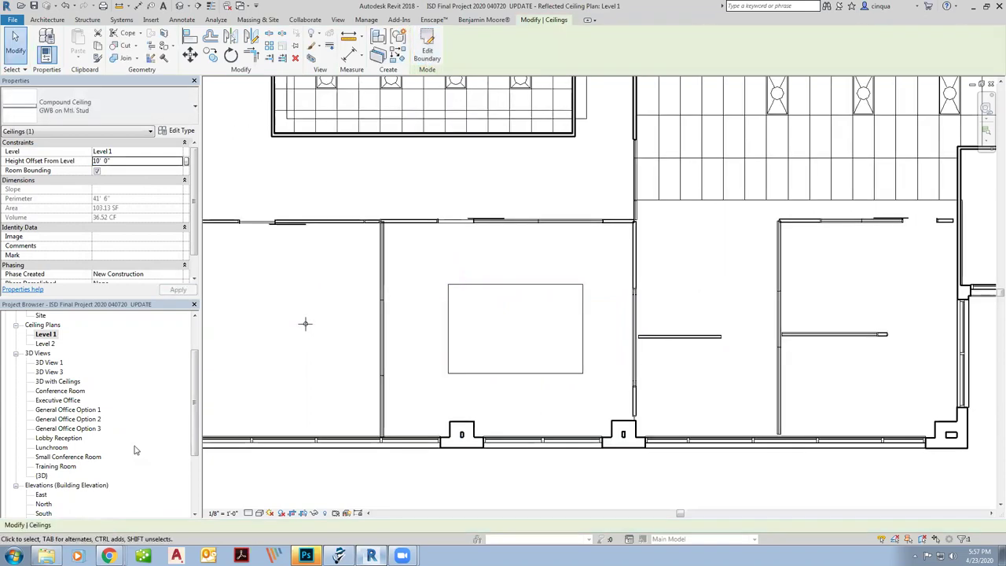
Step: Inspect the raised coffer in the Small Conference Room 3D view, then open the Level 1 floor plan
{"action": "key", "text": "Escape"}
{"action": "scroll", "coordinate": [196, 469], "scroll_direction": "down", "scroll_amount": 3}
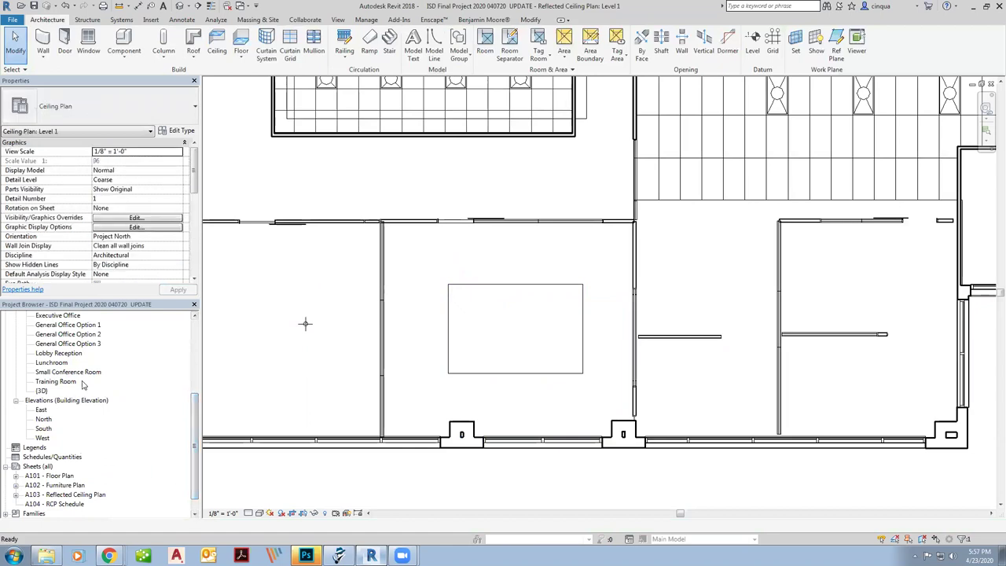
{"action": "double_click", "coordinate": [78, 372]}
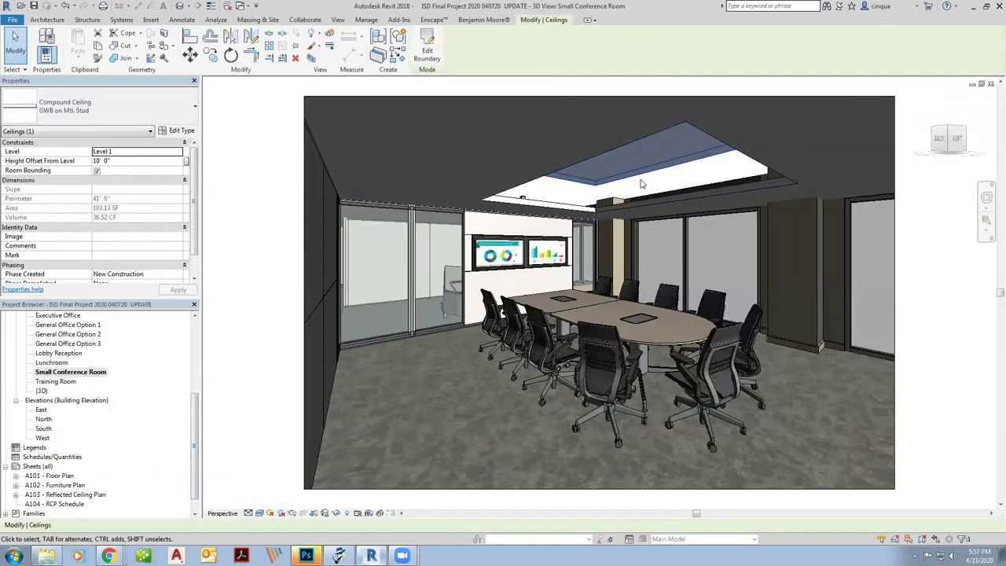
{"action": "key", "text": "Escape"}
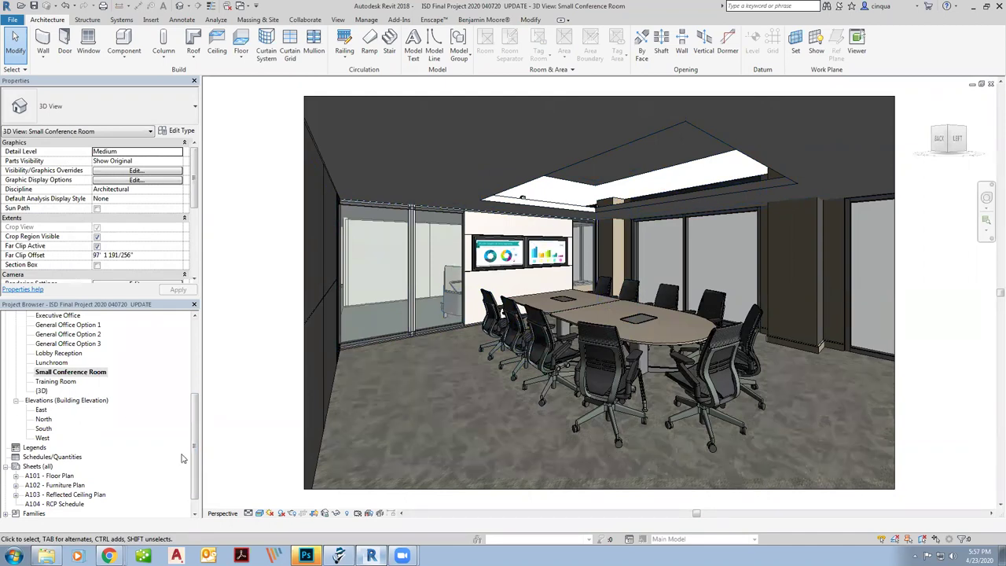
{"action": "left_click_drag", "start_coordinate": [196, 444], "coordinate": [196, 404]}
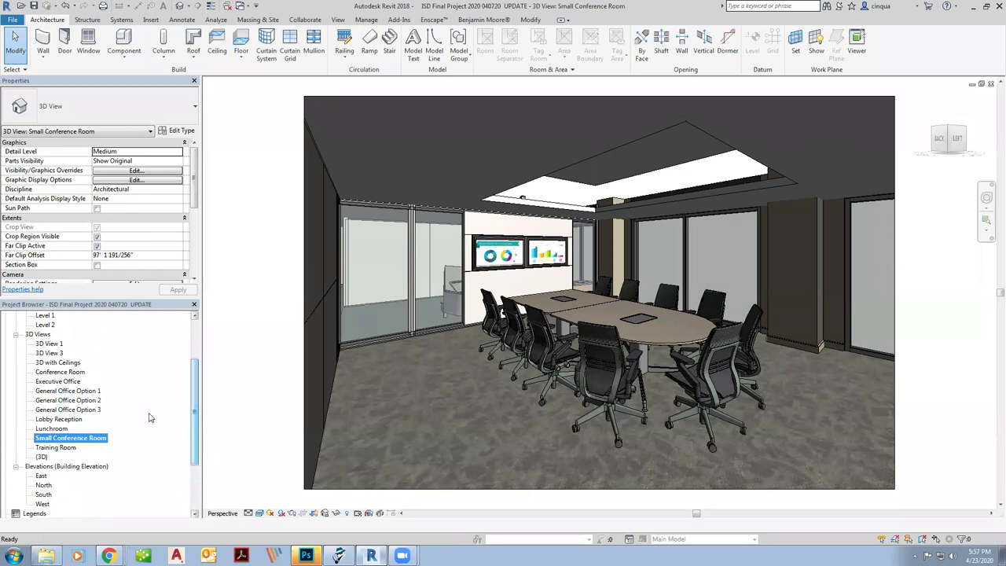
{"action": "scroll", "coordinate": [199, 408], "scroll_direction": "up", "scroll_amount": 1}
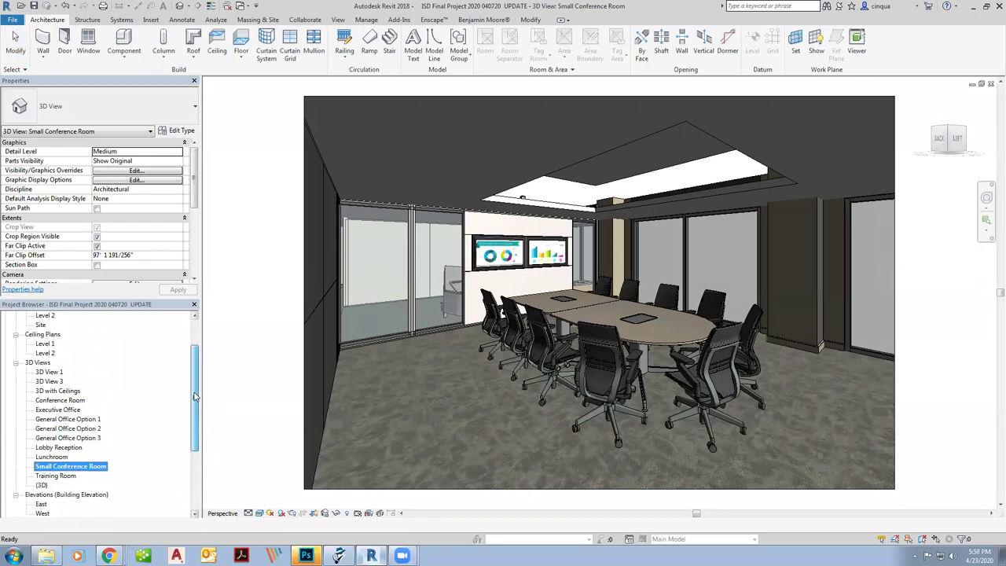
{"action": "scroll", "coordinate": [196, 376], "scroll_direction": "up", "scroll_amount": 2}
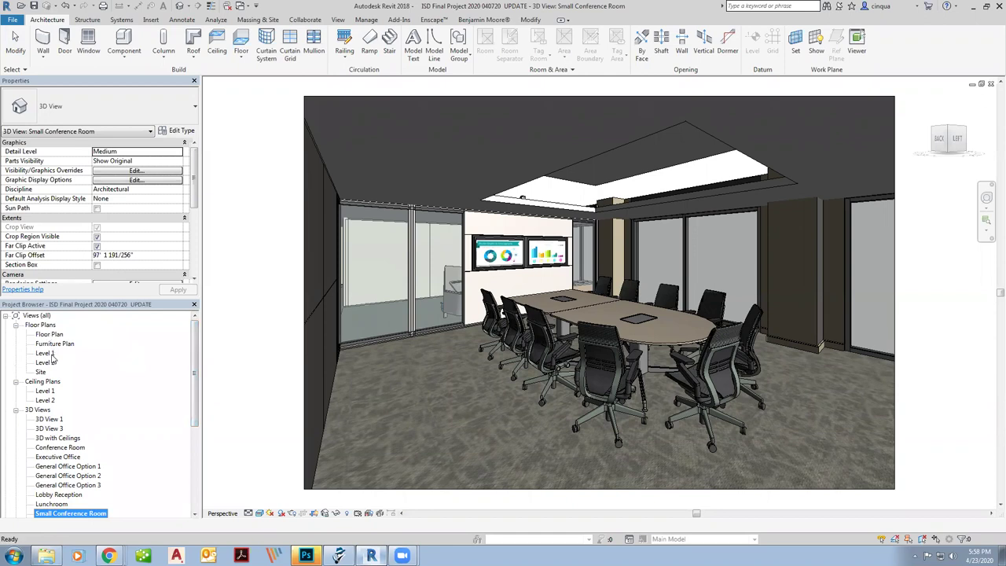
{"action": "double_click", "coordinate": [46, 353]}
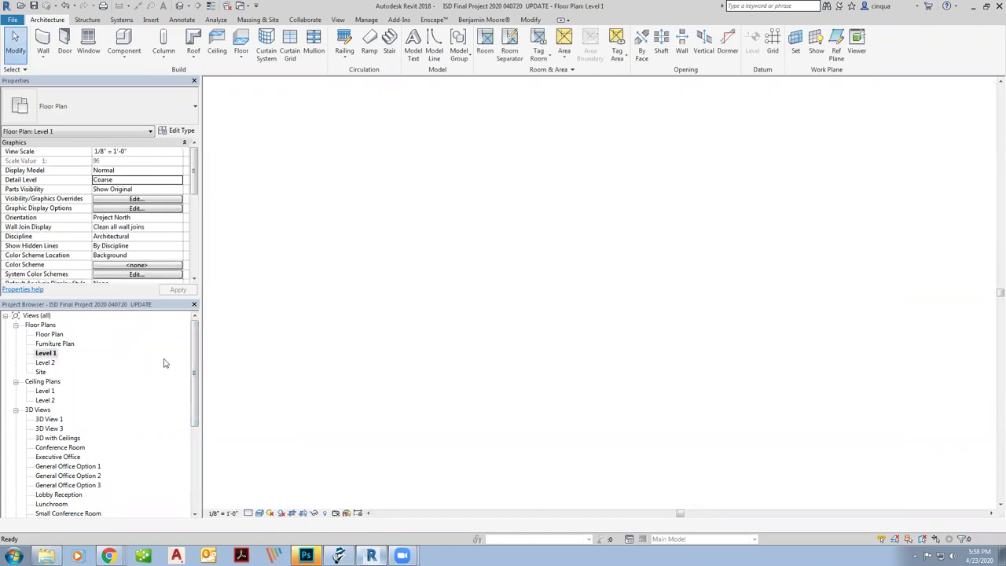
Step: Start an architectural wall using the Interior - 3 1/8" Partition (1-hr) type
{"action": "scroll", "coordinate": [503, 314], "scroll_direction": "up", "scroll_amount": 5}
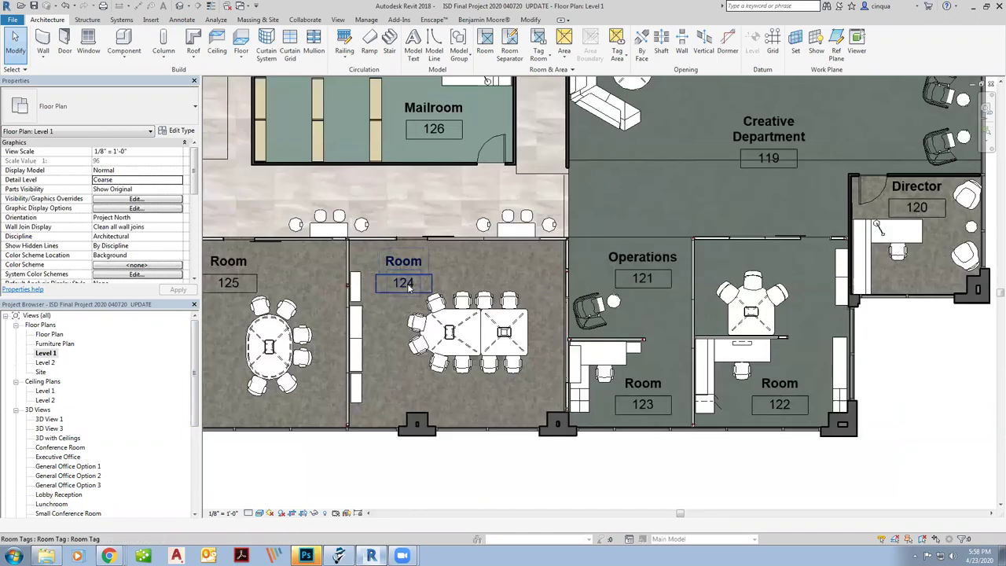
{"action": "left_click", "coordinate": [46, 61]}
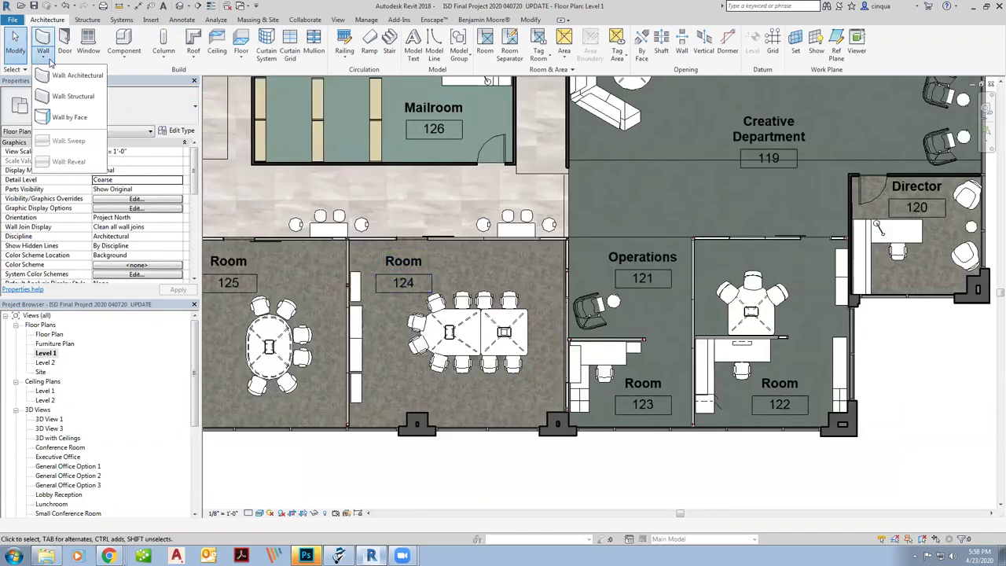
{"action": "left_click", "coordinate": [71, 77]}
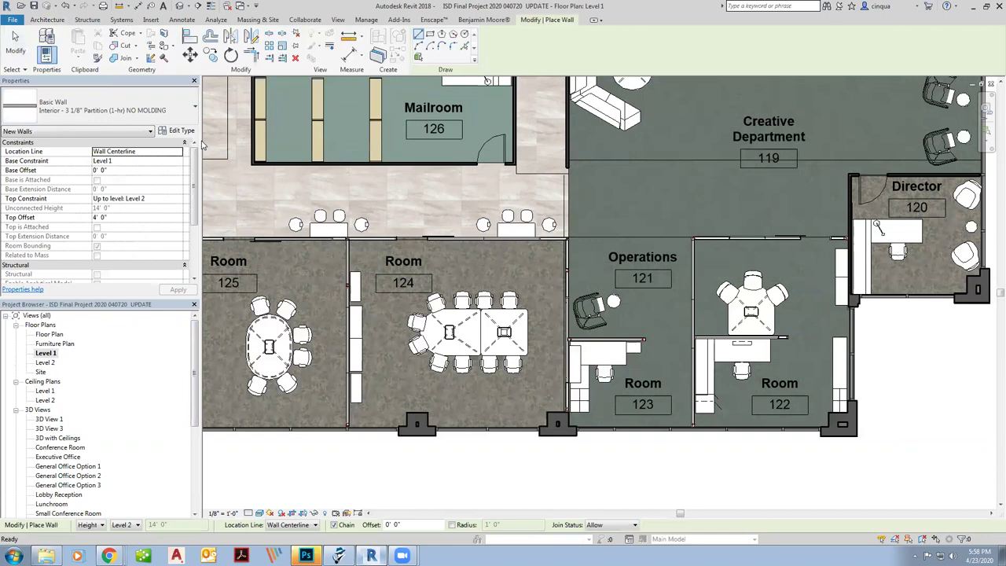
{"action": "left_click", "coordinate": [180, 118]}
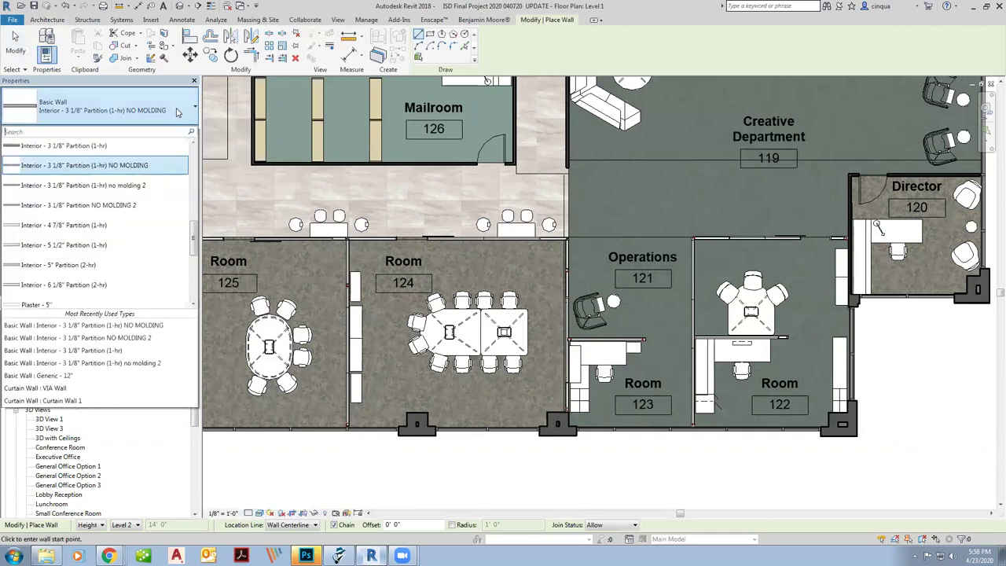
{"action": "left_click", "coordinate": [134, 148]}
Step: Preview that wall type's layer structure in section view
{"action": "left_click", "coordinate": [180, 132]}
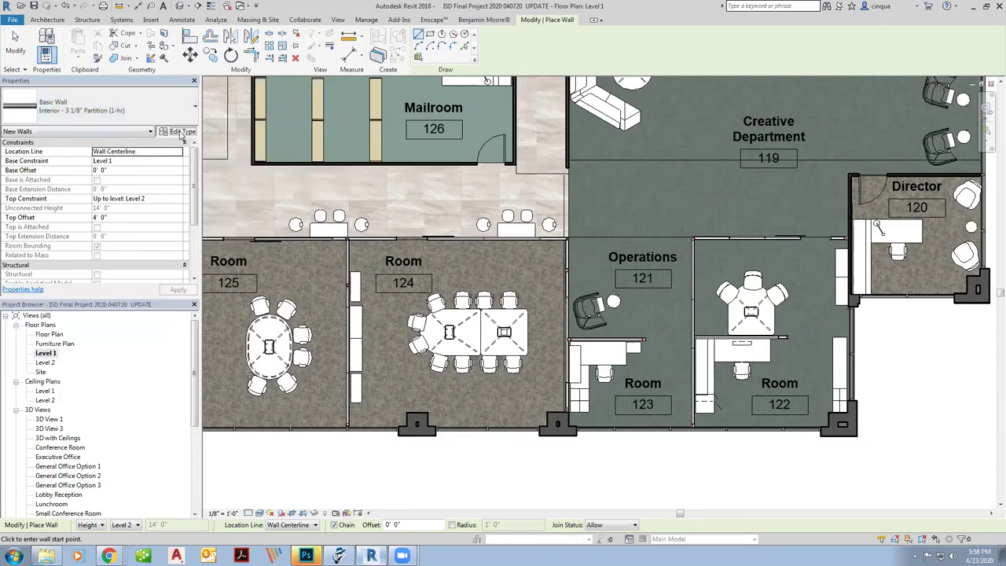
{"action": "left_click", "coordinate": [633, 167]}
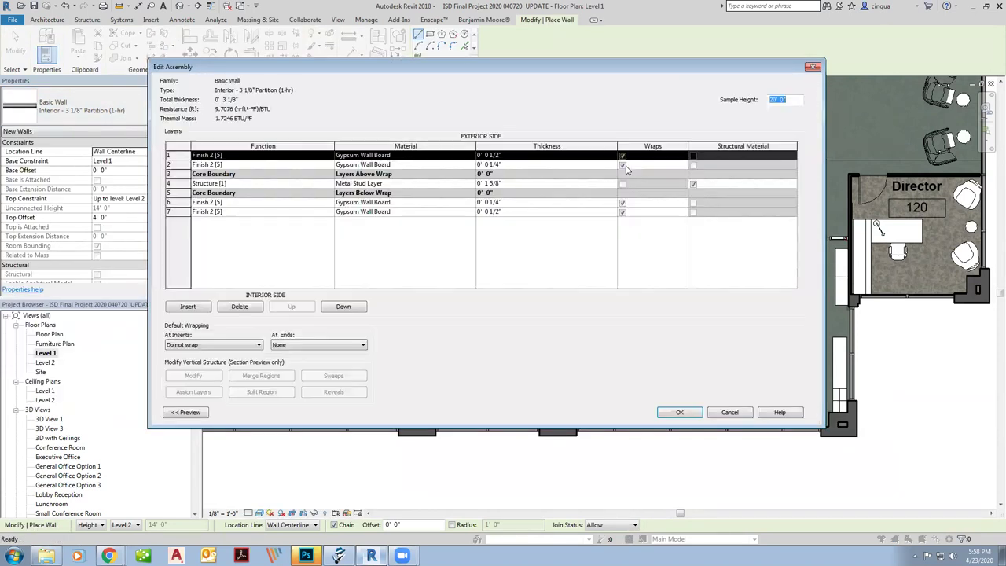
{"action": "left_click", "coordinate": [186, 411]}
{"action": "left_click", "coordinate": [207, 414]}
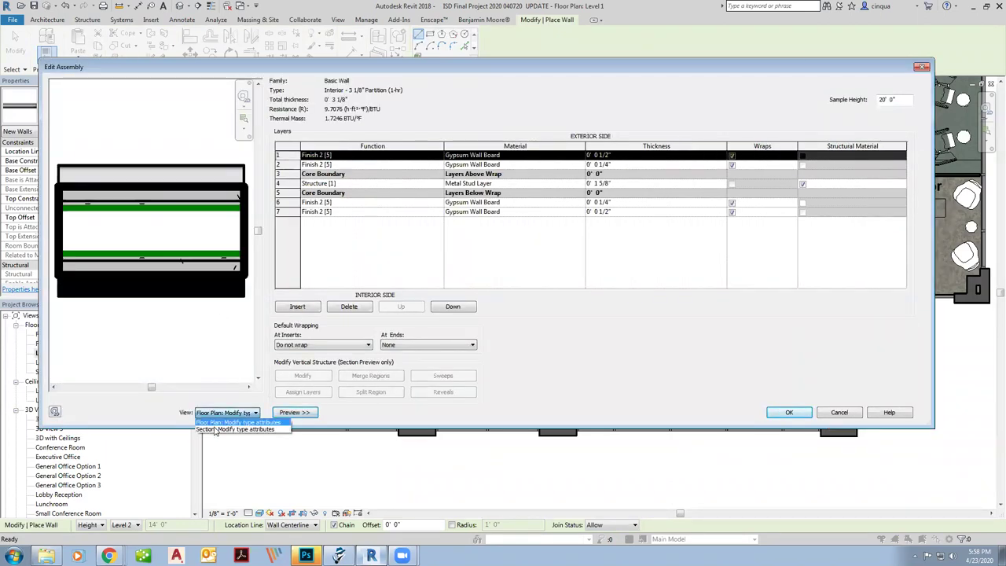
{"action": "left_click", "coordinate": [217, 432]}
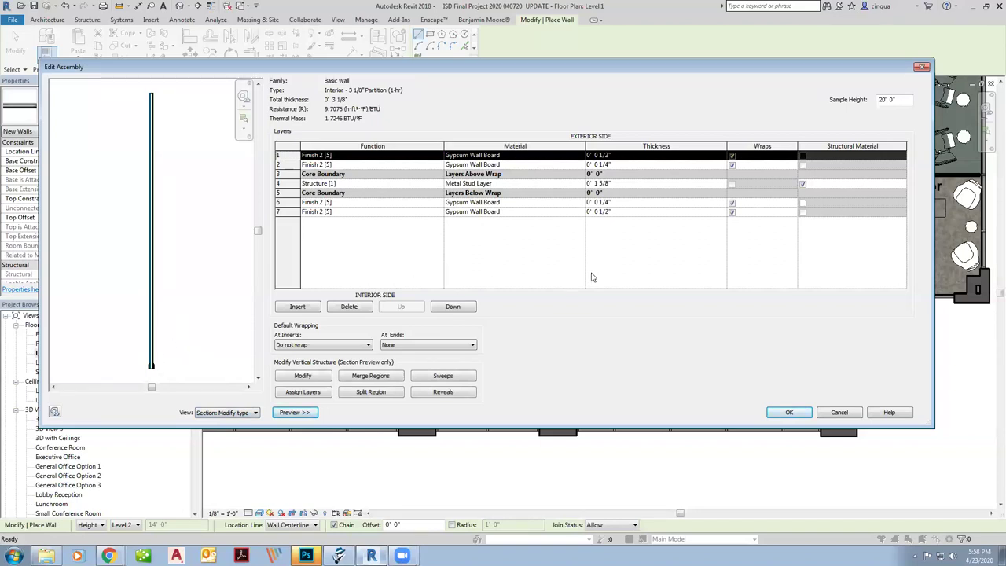
Step: Duplicate the wall type under the new name Interior - no molding
{"action": "left_click", "coordinate": [839, 412]}
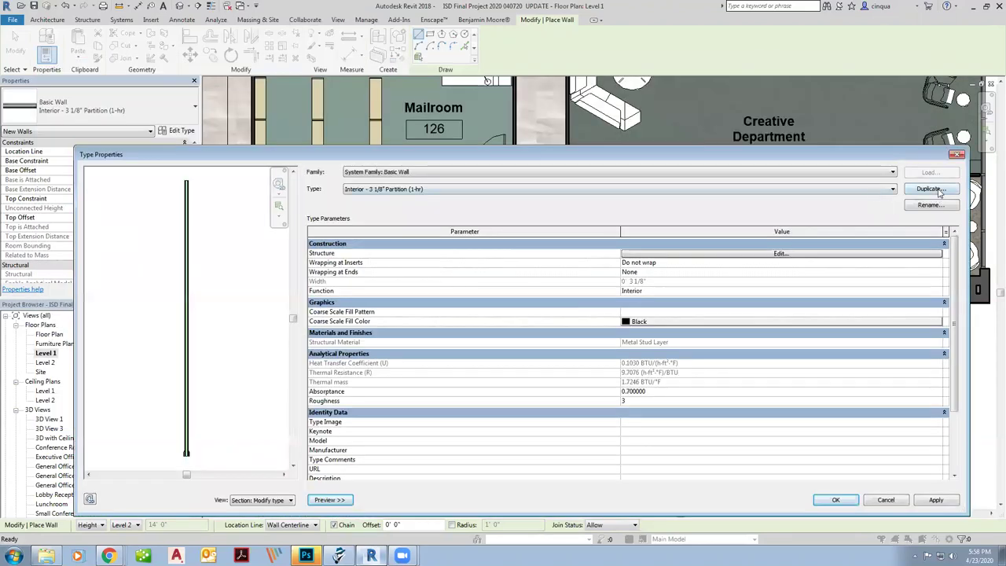
{"action": "left_click", "coordinate": [931, 189]}
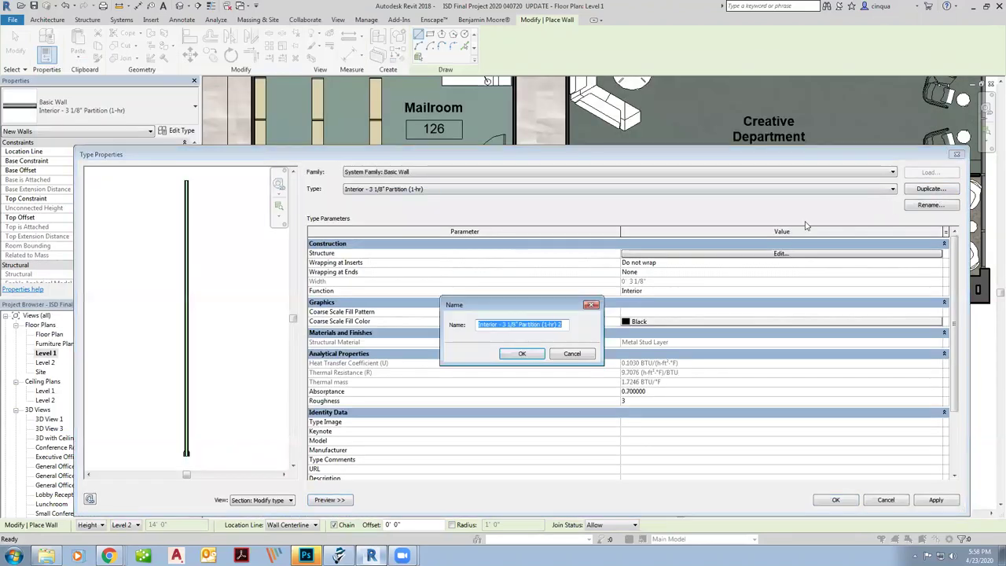
{"action": "left_click_drag", "start_coordinate": [563, 324], "coordinate": [501, 323]}
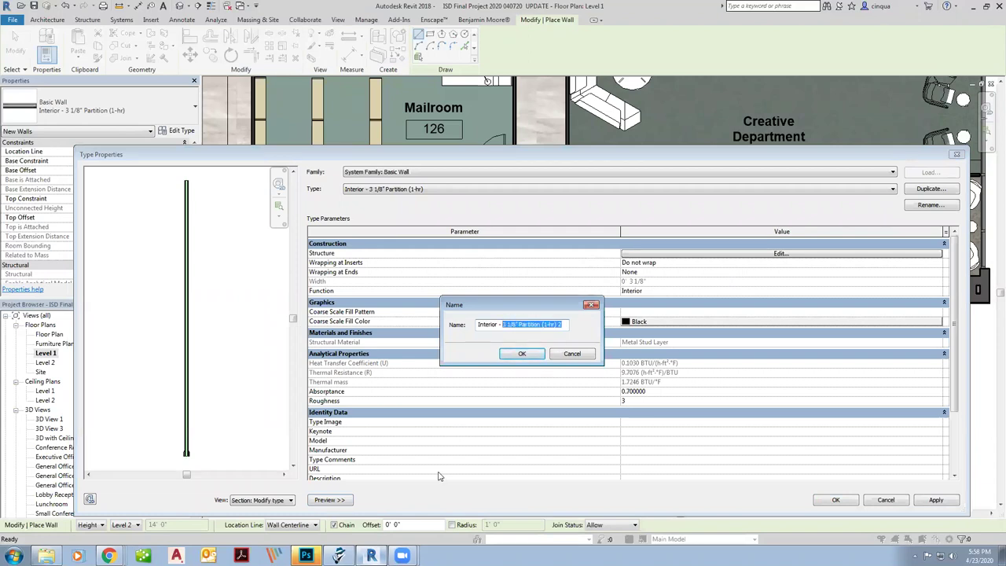
{"action": "type", "text": "nterior - no molding"}
{"action": "left_click", "coordinate": [530, 356]}
Step: Delete both wall sweeps from the new type's structure and confirm all dialogs
{"action": "left_click", "coordinate": [713, 253]}
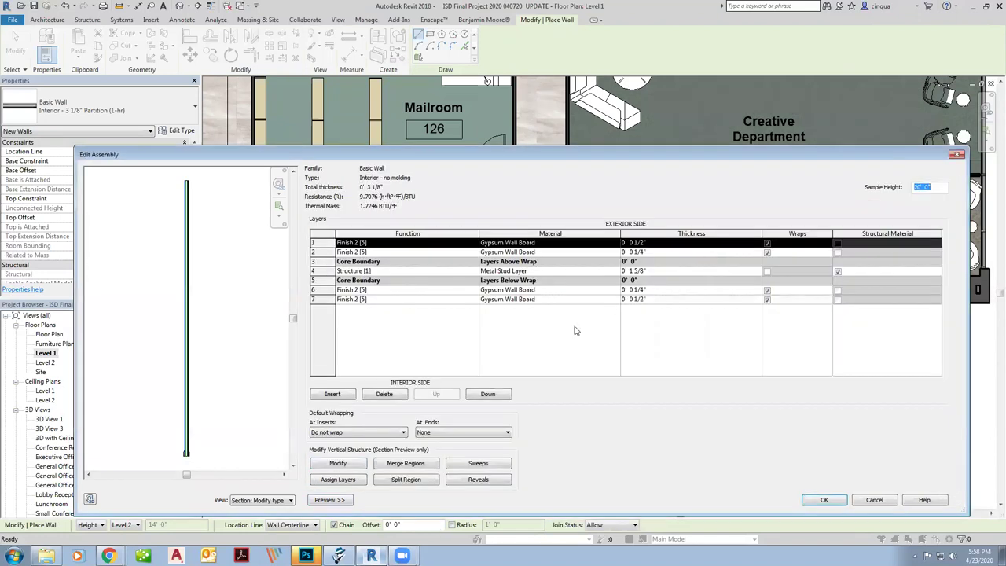
{"action": "left_click", "coordinate": [496, 465]}
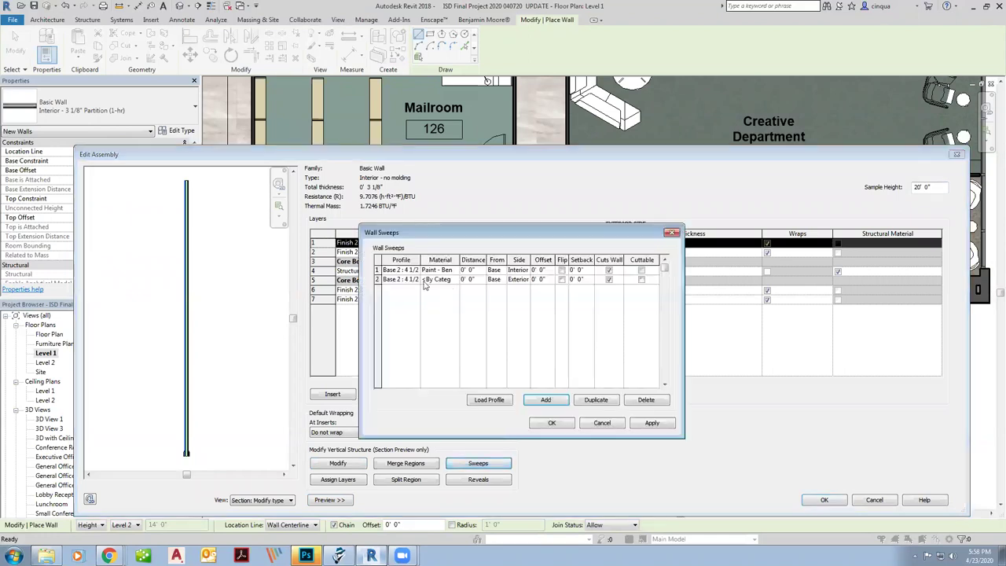
{"action": "left_click", "coordinate": [398, 269]}
{"action": "left_click", "coordinate": [378, 269]}
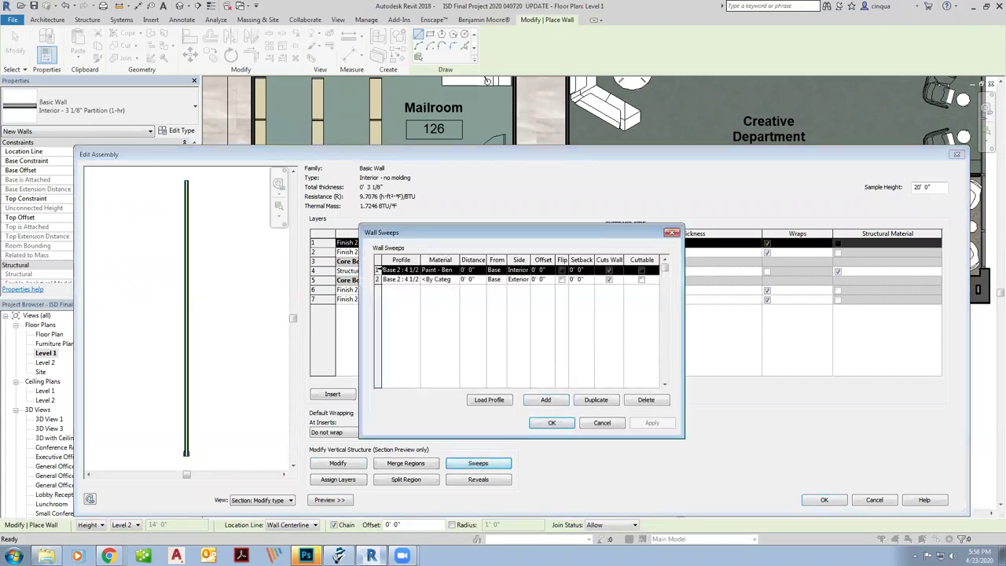
{"action": "left_click", "coordinate": [645, 399]}
{"action": "left_click", "coordinate": [645, 399]}
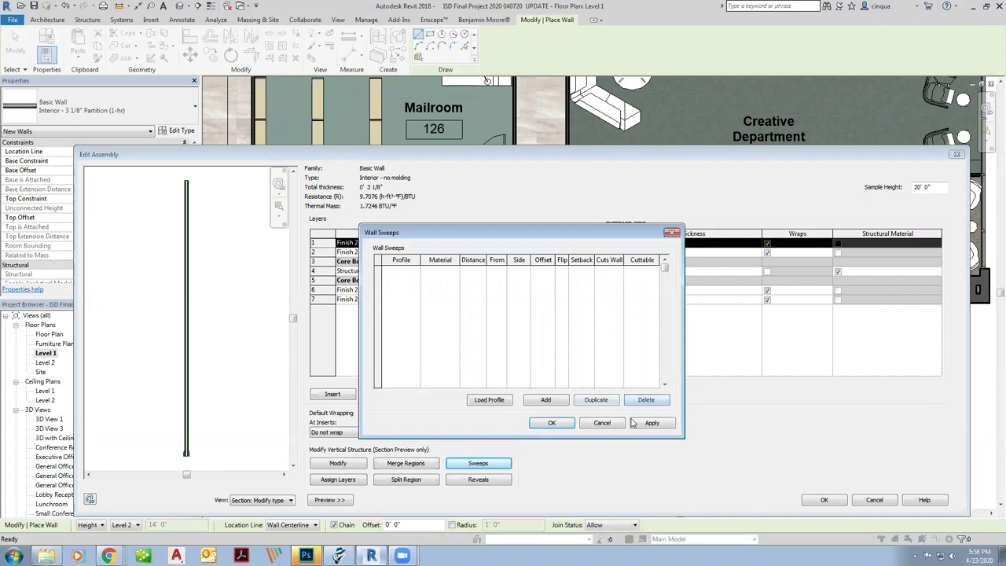
{"action": "left_click", "coordinate": [565, 423]}
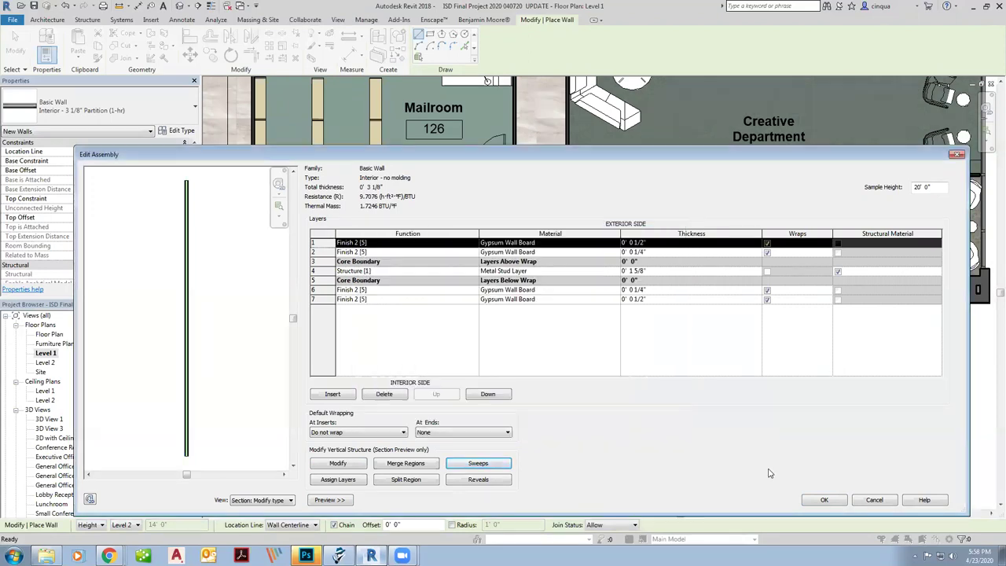
{"action": "left_click", "coordinate": [822, 502]}
{"action": "left_click", "coordinate": [829, 499]}
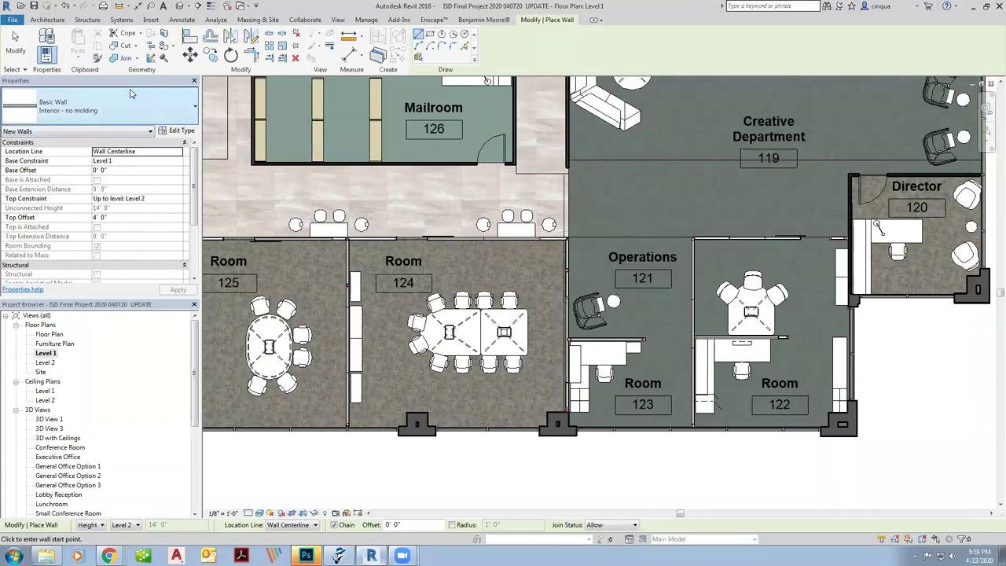
Step: Draw four Interior - no molding walls in a rectangle around the Room 124 table
{"action": "left_click", "coordinate": [140, 104]}
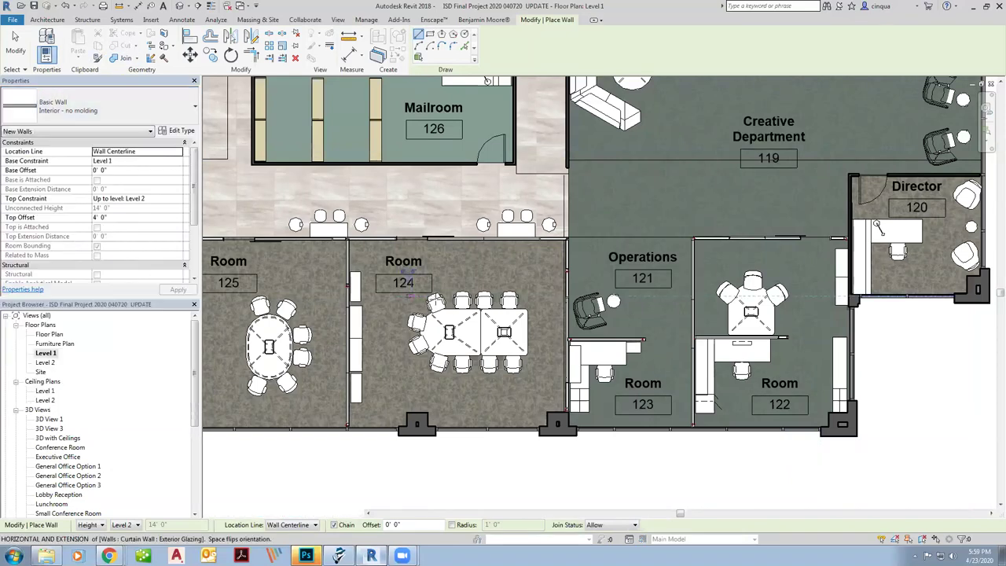
{"action": "left_click", "coordinate": [408, 297]}
{"action": "left_click", "coordinate": [528, 296]}
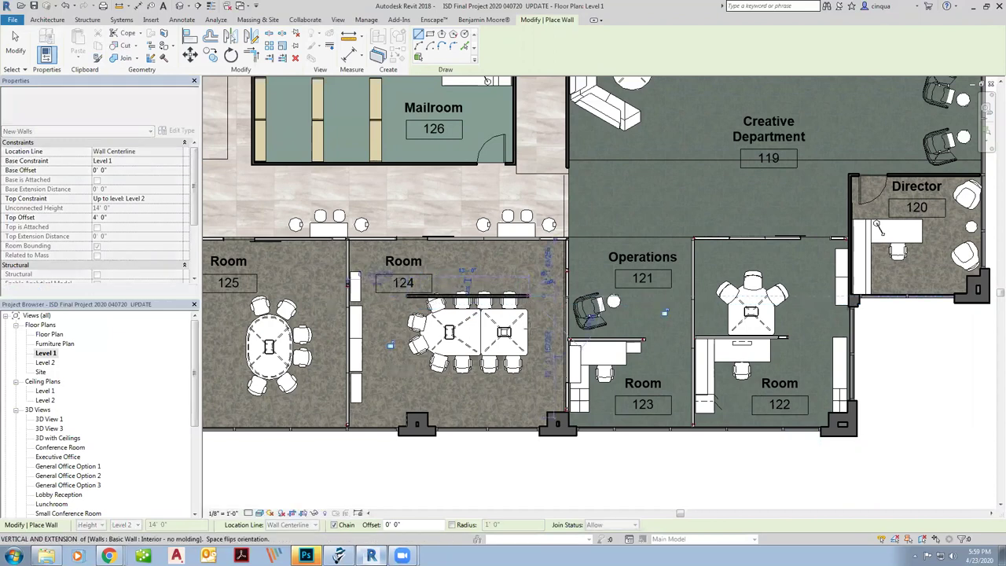
{"action": "left_click", "coordinate": [528, 367]}
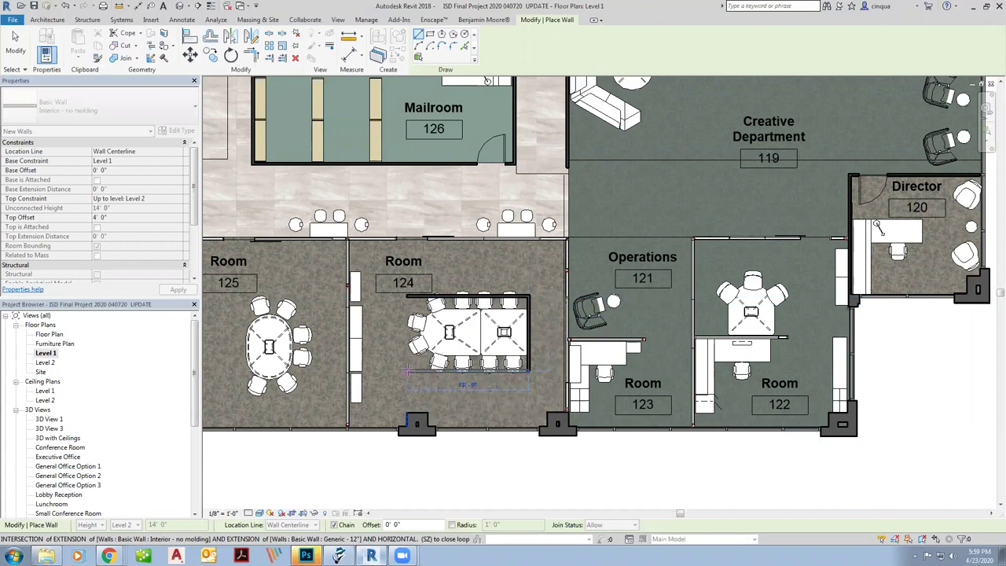
{"action": "left_click", "coordinate": [407, 369]}
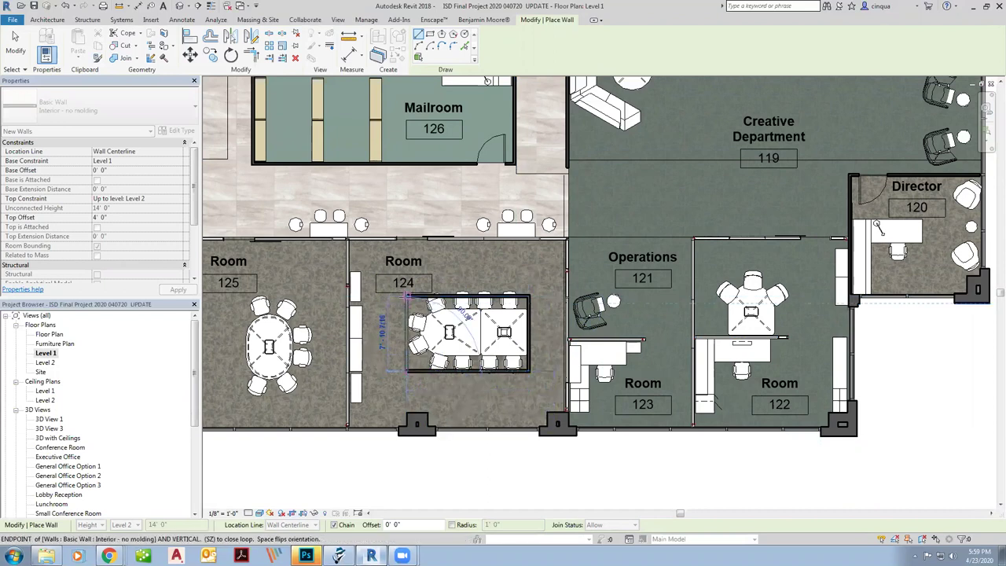
{"action": "left_click", "coordinate": [406, 296]}
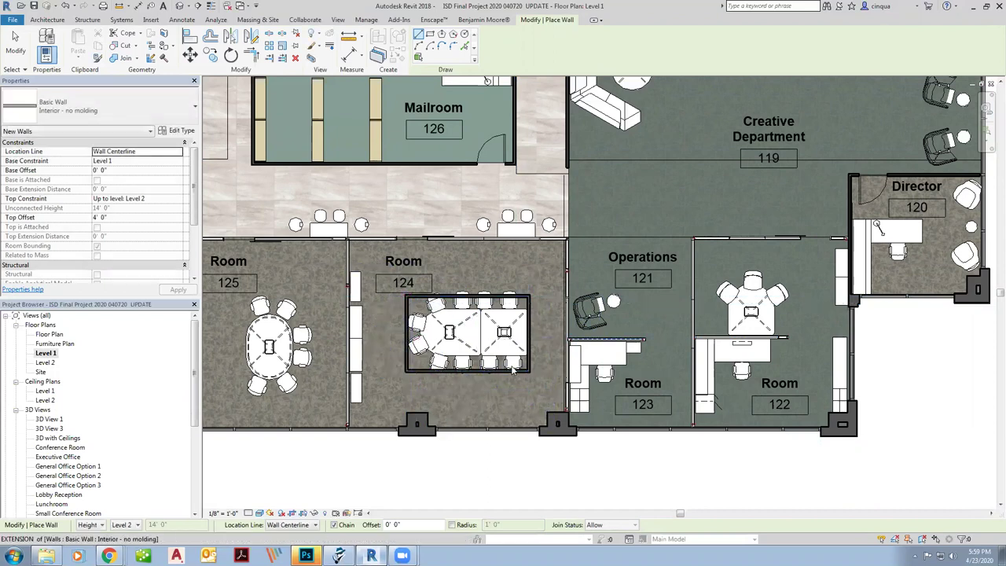
{"action": "key", "text": "Escape"}
{"action": "key", "text": "Escape"}
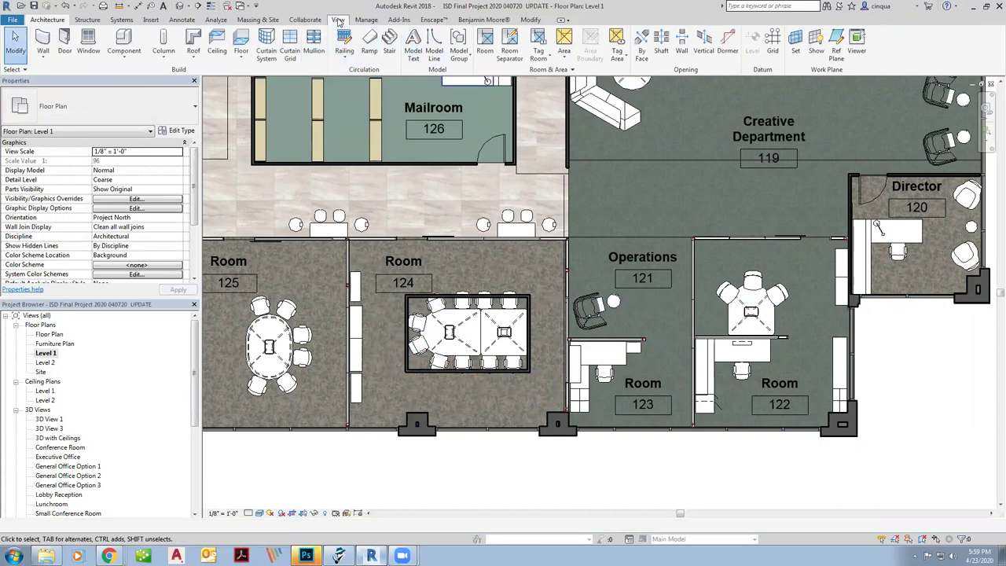
Step: Cut a vertical section from near the Mailroom down through Room 124 past the building
{"action": "left_click", "coordinate": [338, 20]}
{"action": "left_click", "coordinate": [351, 43]}
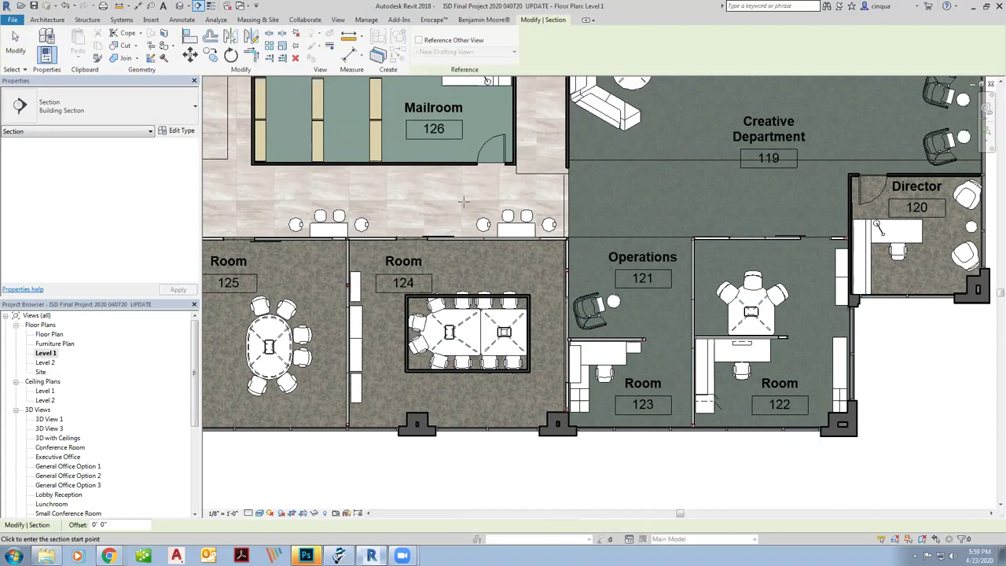
{"action": "left_click", "coordinate": [463, 202]}
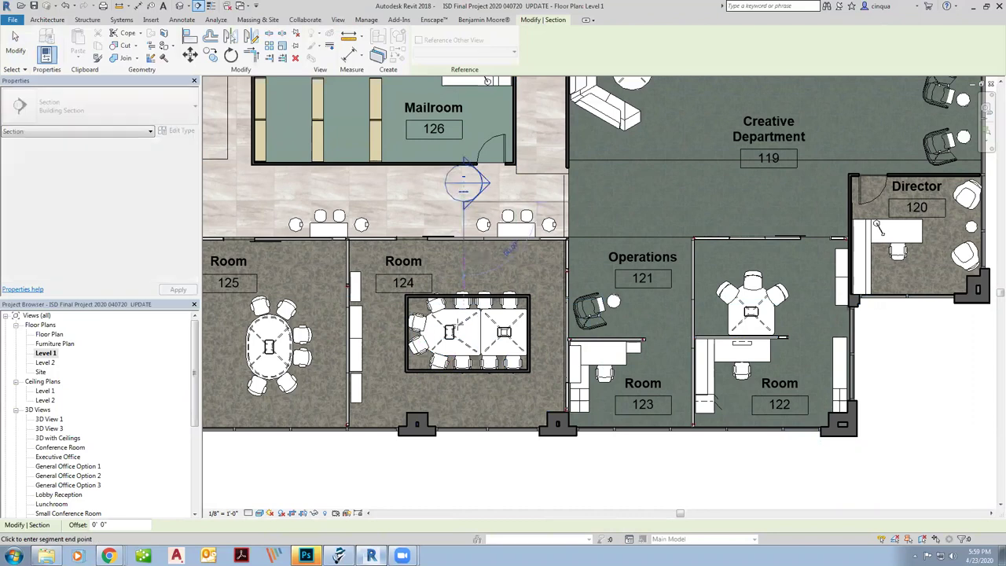
{"action": "left_click", "coordinate": [463, 467]}
{"action": "key", "text": "Escape"}
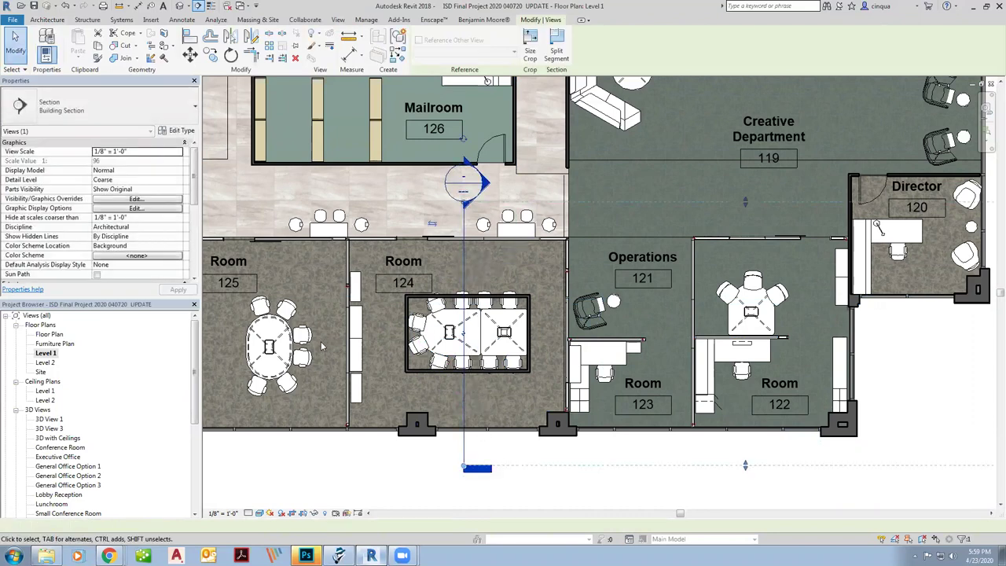
{"action": "key", "text": "Escape"}
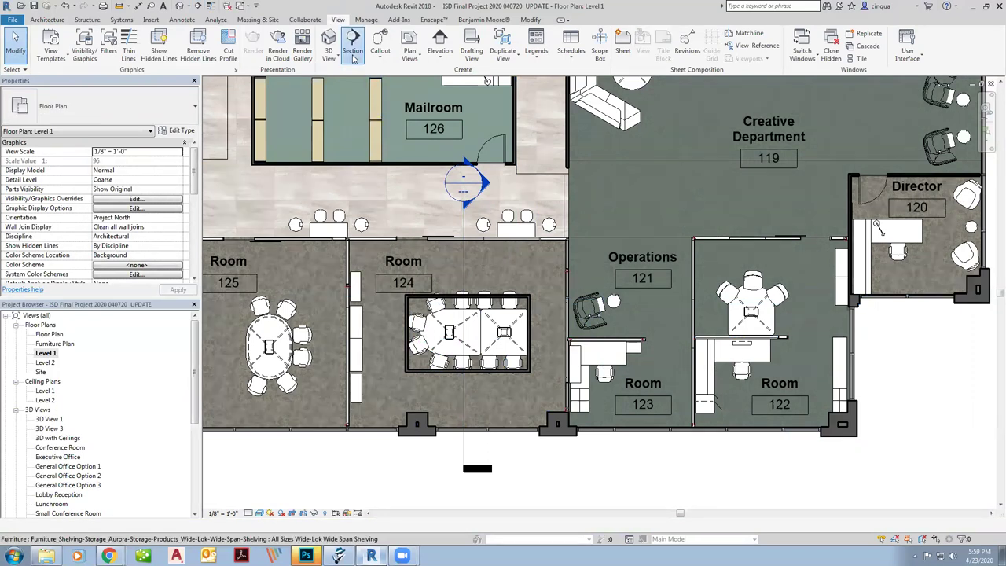
Step: Add a horizontal section from Room 125 to Room 121, then open Section 1
{"action": "left_click", "coordinate": [351, 43]}
{"action": "left_click", "coordinate": [325, 340]}
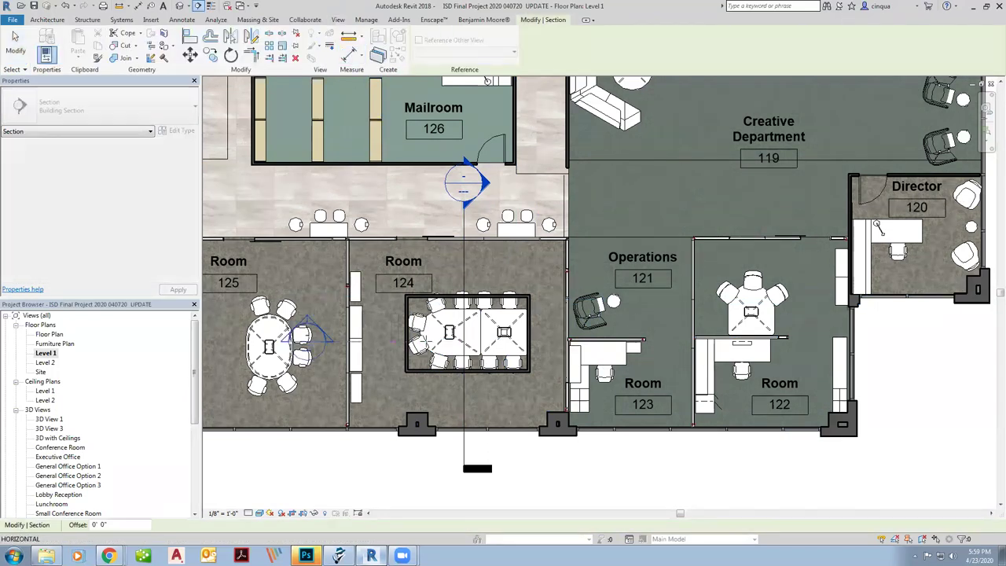
{"action": "left_click", "coordinate": [609, 324]}
{"action": "key", "text": "Escape"}
{"action": "key", "text": "Escape"}
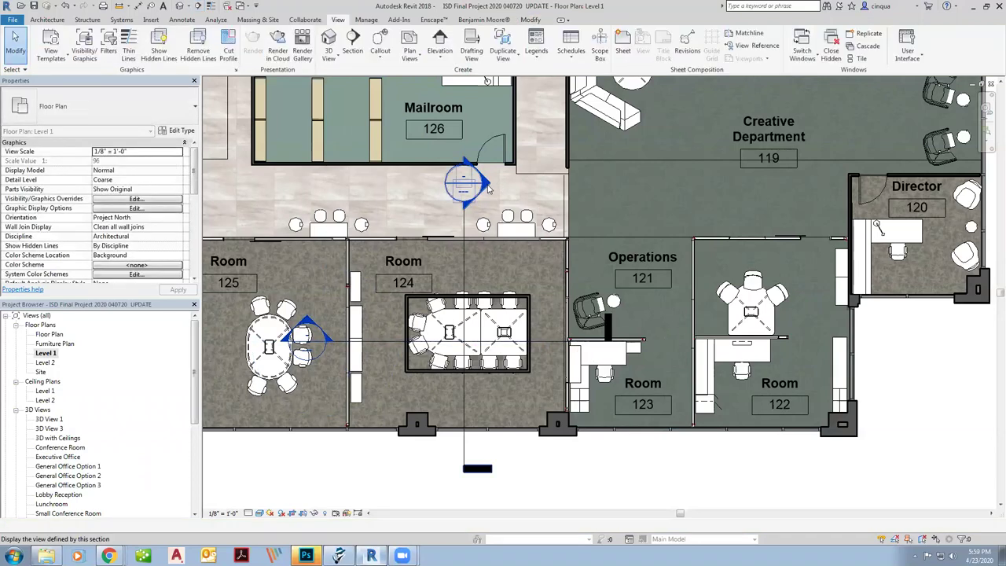
{"action": "right_click", "coordinate": [487, 187]}
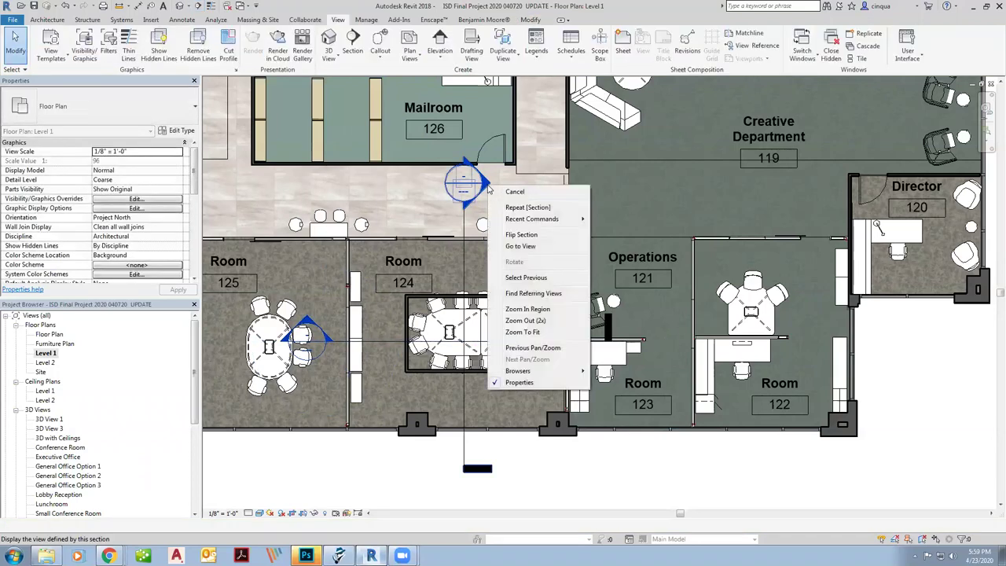
{"action": "left_click", "coordinate": [520, 246]}
Step: Raise the right enclosure wall's base onto the ceiling, about 8'-2" above Level 1
{"action": "scroll", "coordinate": [551, 264], "scroll_direction": "up", "scroll_amount": 6}
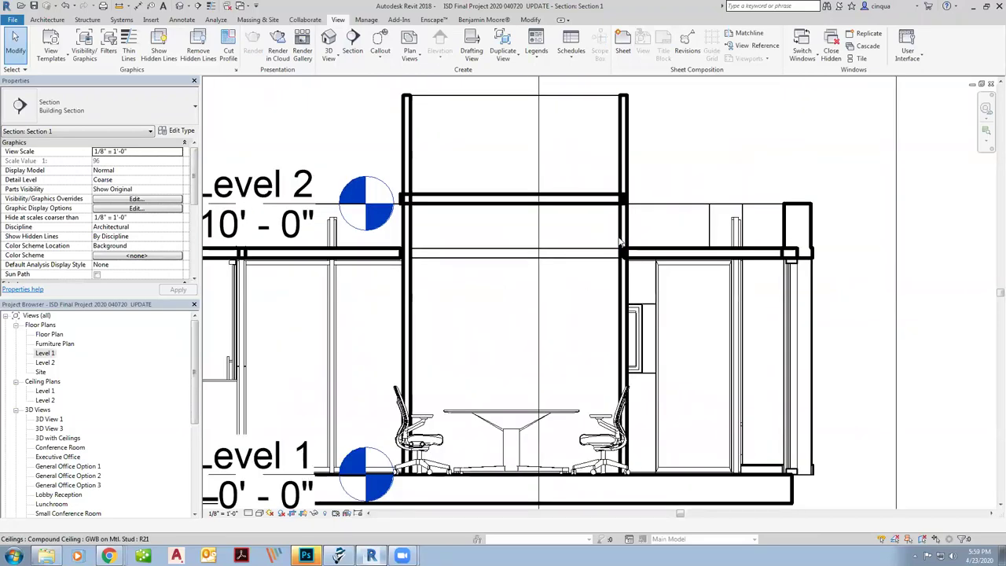
{"action": "left_click", "coordinate": [620, 244]}
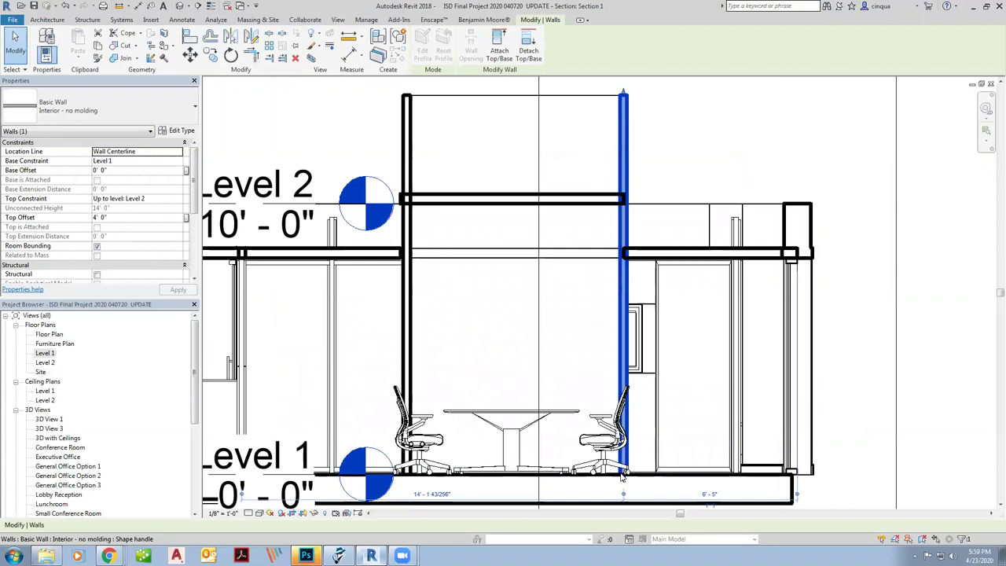
{"action": "left_click_drag", "start_coordinate": [630, 360], "coordinate": [616, 253]}
{"action": "scroll", "coordinate": [633, 256], "scroll_direction": "up", "scroll_amount": 3}
{"action": "scroll", "coordinate": [633, 256], "scroll_direction": "up", "scroll_amount": 2}
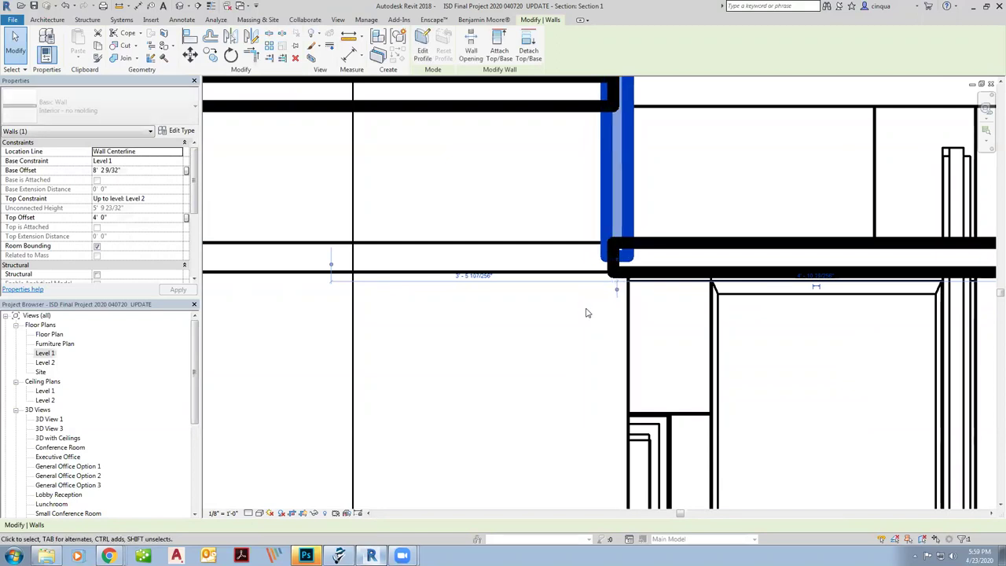
{"action": "key", "text": "Right"}
{"action": "key", "text": "Right"}
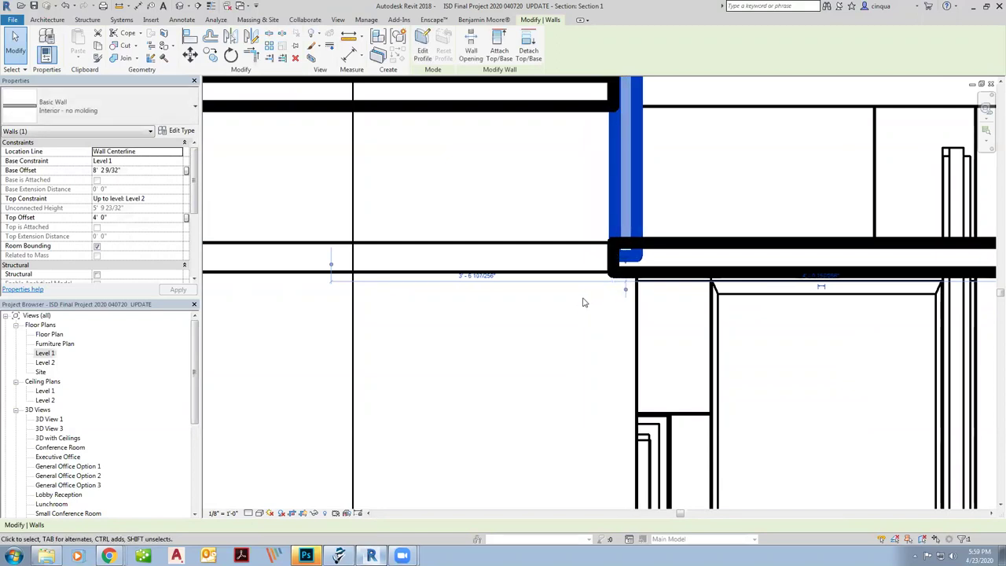
{"action": "mouse_move", "coordinate": [625, 259]}
{"action": "left_mouse_down"}
{"action": "mouse_move", "coordinate": [629, 285]}
{"action": "mouse_move", "coordinate": [627, 267]}
{"action": "left_mouse_up"}
Step: Lower the right wall's top so only a short piece remains above the ceiling
{"action": "scroll", "coordinate": [595, 321], "scroll_direction": "down", "scroll_amount": 4}
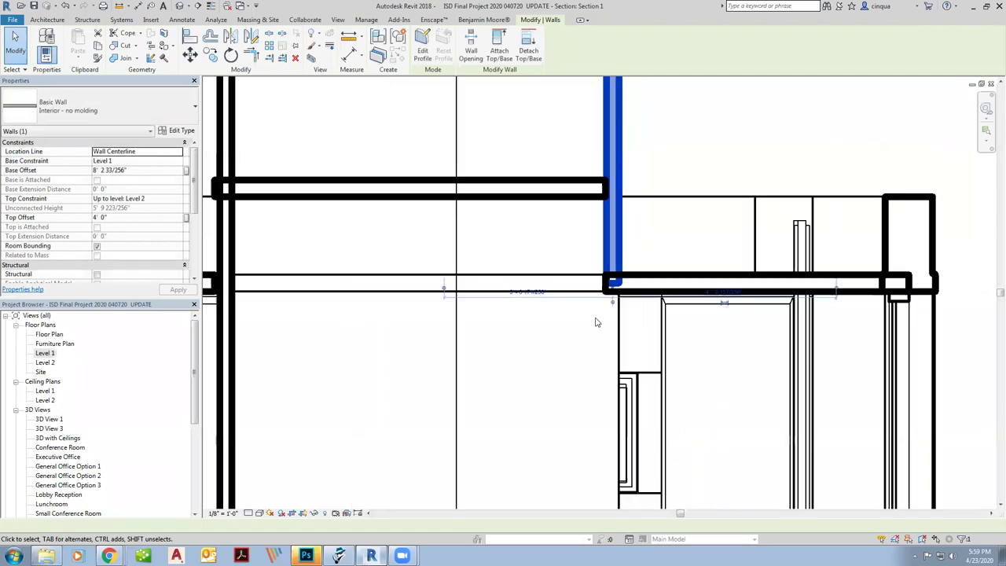
{"action": "scroll", "coordinate": [595, 321], "scroll_direction": "down", "scroll_amount": 2}
{"action": "scroll", "coordinate": [610, 157], "scroll_direction": "up", "scroll_amount": 2}
{"action": "left_click_drag", "start_coordinate": [610, 156], "coordinate": [611, 238]}
{"action": "left_click", "coordinate": [531, 165]}
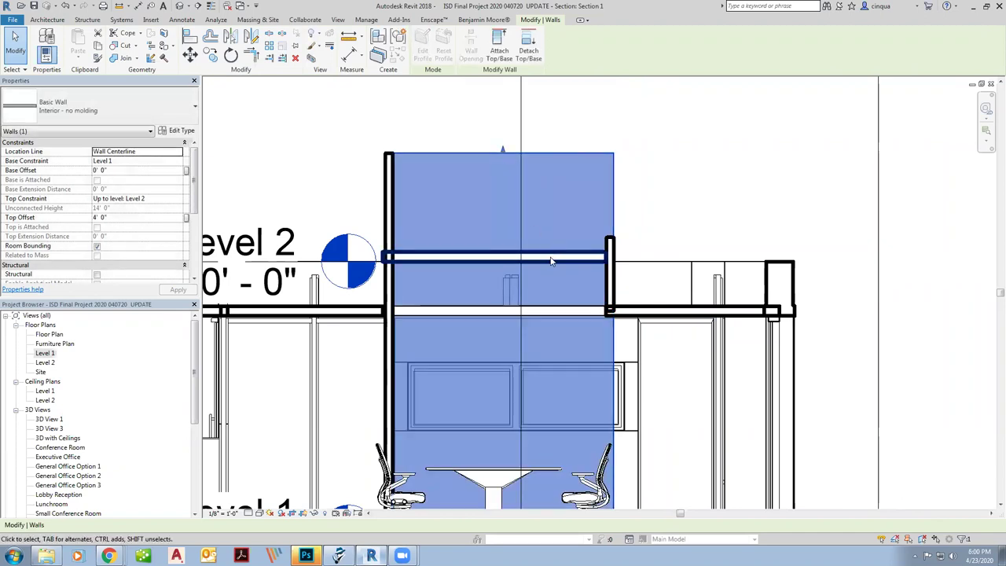
Step: Raise the back enclosure wall's base 8' up and lower its top
{"action": "left_click", "coordinate": [649, 218]}
{"action": "scroll", "coordinate": [601, 197], "scroll_direction": "down", "scroll_amount": 2}
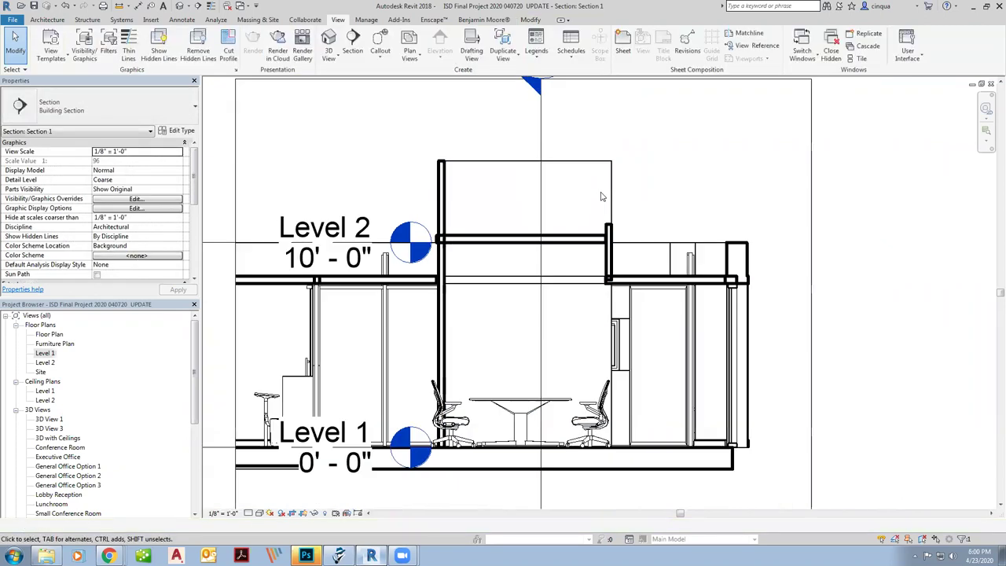
{"action": "left_click", "coordinate": [611, 220]}
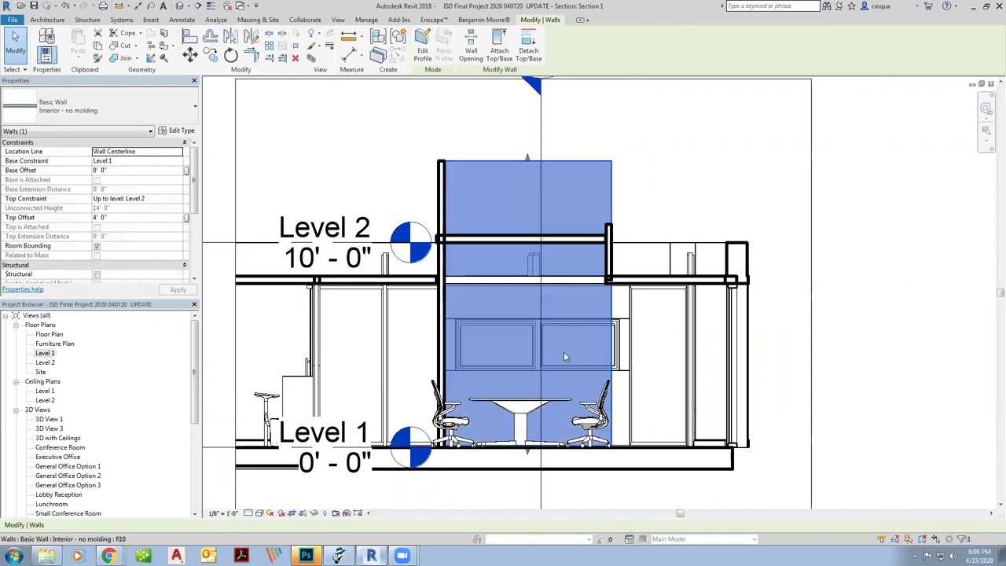
{"action": "left_click_drag", "start_coordinate": [528, 452], "coordinate": [541, 285]}
{"action": "left_click_drag", "start_coordinate": [528, 161], "coordinate": [440, 225]}
{"action": "scroll", "coordinate": [441, 225], "scroll_direction": "up", "scroll_amount": 2}
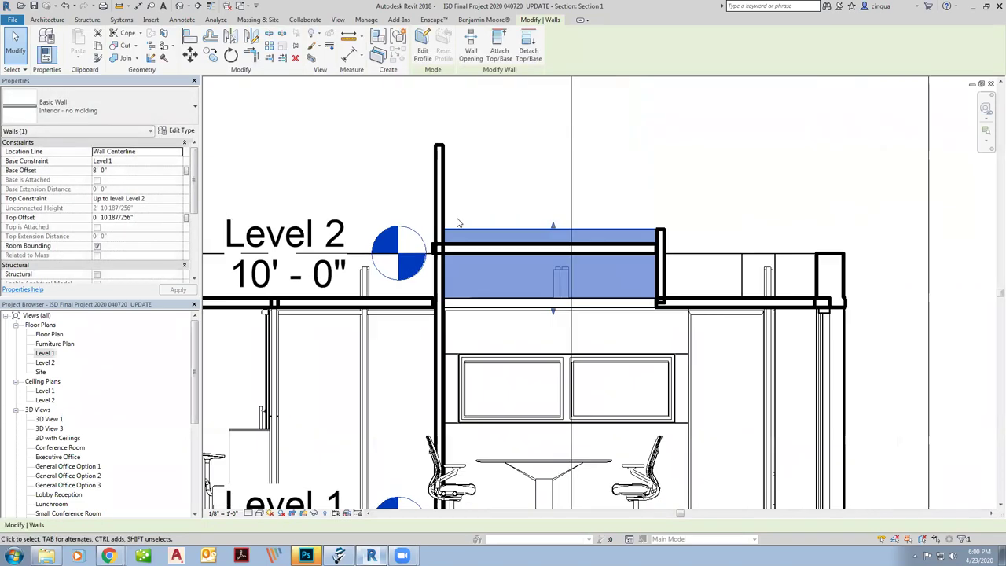
Step: Trim the tall left wall so its base meets the ceiling and its top stops at the soffit
{"action": "left_click", "coordinate": [441, 178]}
{"action": "scroll", "coordinate": [463, 169], "scroll_direction": "down", "scroll_amount": 2}
{"action": "scroll", "coordinate": [423, 401], "scroll_direction": "up", "scroll_amount": 1}
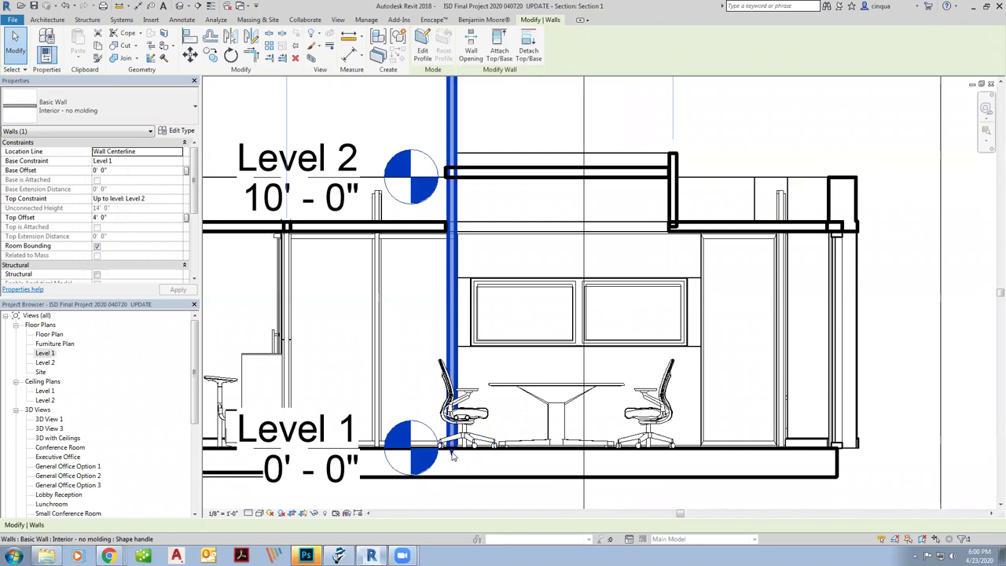
{"action": "left_click_drag", "start_coordinate": [452, 229], "coordinate": [459, 230]}
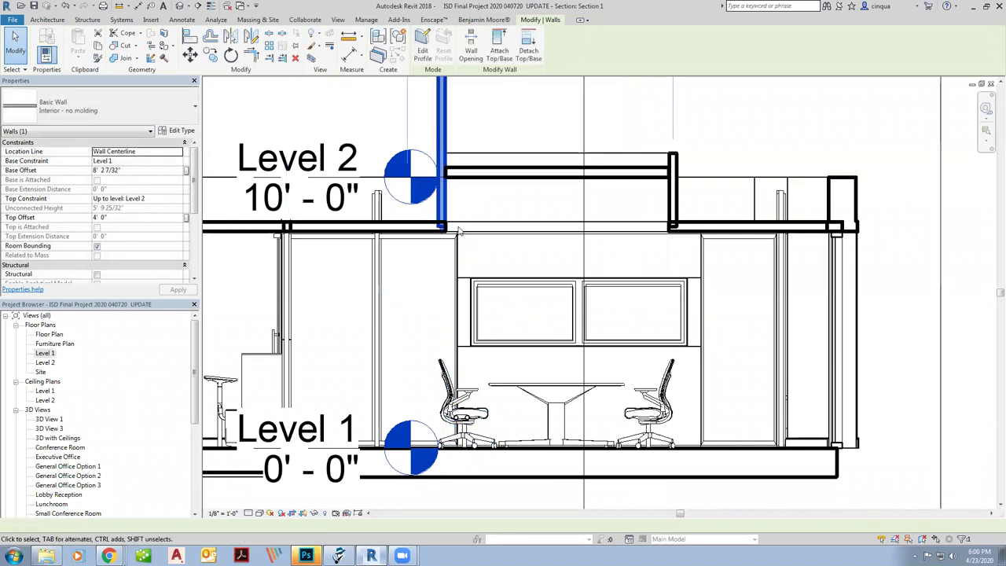
{"action": "scroll", "coordinate": [467, 215], "scroll_direction": "up", "scroll_amount": 2}
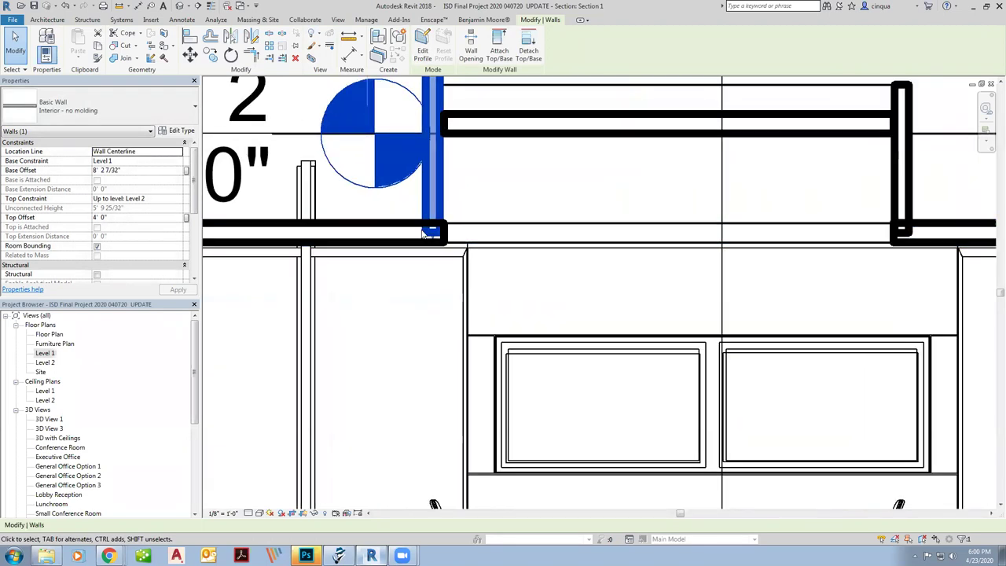
{"action": "scroll", "coordinate": [462, 231], "scroll_direction": "down", "scroll_amount": 1}
{"action": "scroll", "coordinate": [462, 231], "scroll_direction": "down", "scroll_amount": 2}
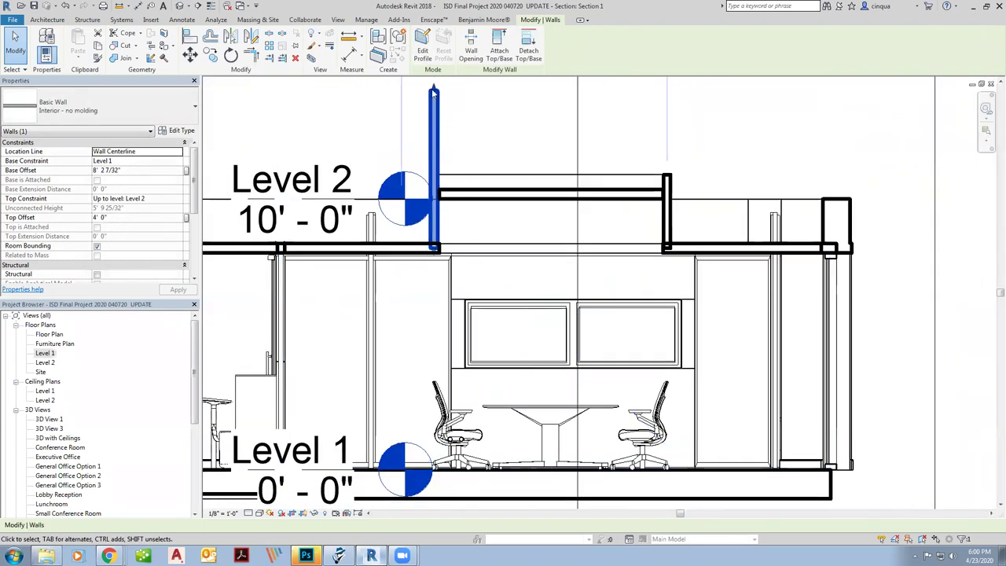
{"action": "left_click_drag", "start_coordinate": [432, 88], "coordinate": [430, 180]}
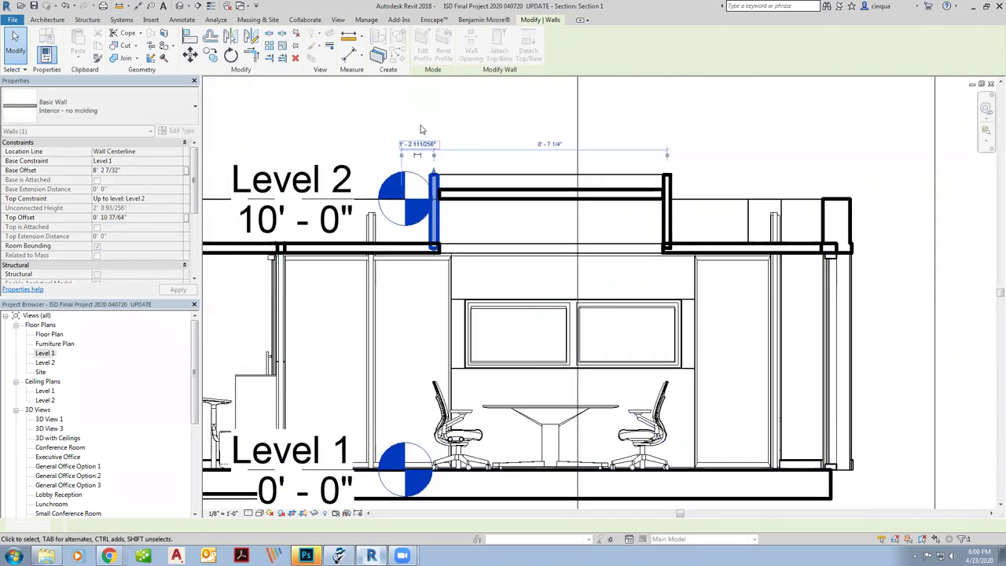
{"action": "left_click", "coordinate": [583, 214]}
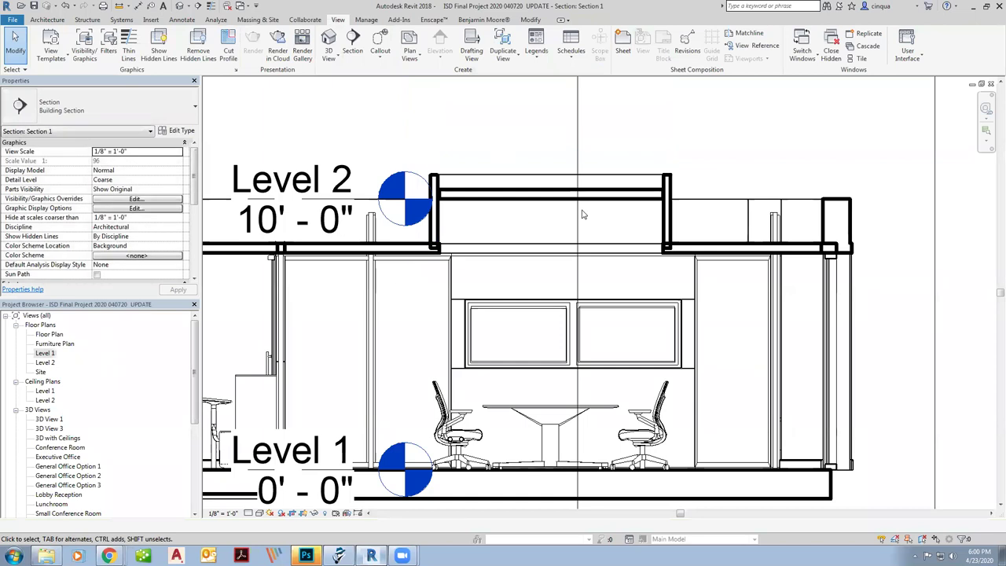
Step: Flip Section 1 in the Level 1 plan to face the other way and open it
{"action": "double_click", "coordinate": [45, 353]}
{"action": "scroll", "coordinate": [468, 205], "scroll_direction": "down", "scroll_amount": 2}
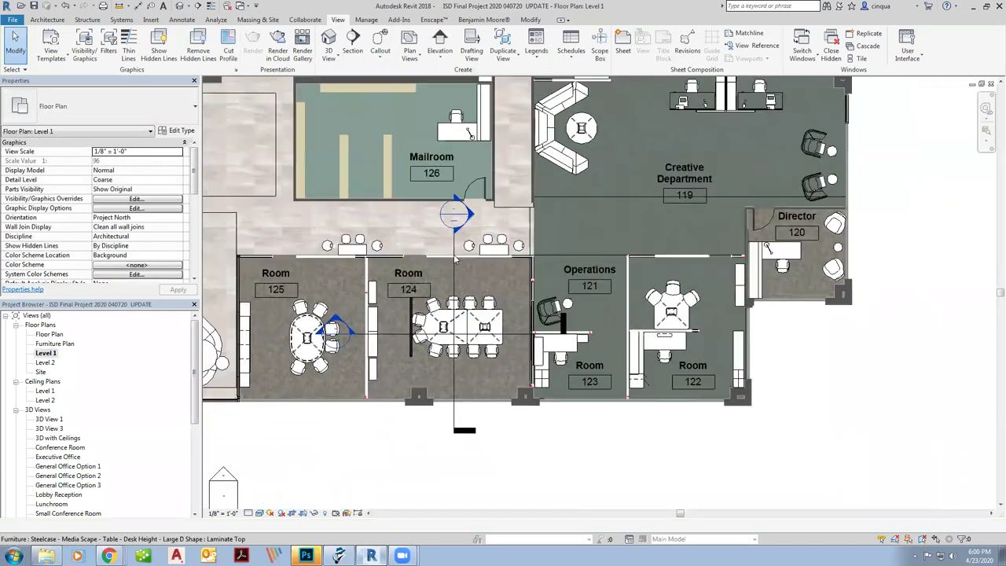
{"action": "scroll", "coordinate": [477, 203], "scroll_direction": "up", "scroll_amount": 2}
{"action": "right_click", "coordinate": [477, 203]}
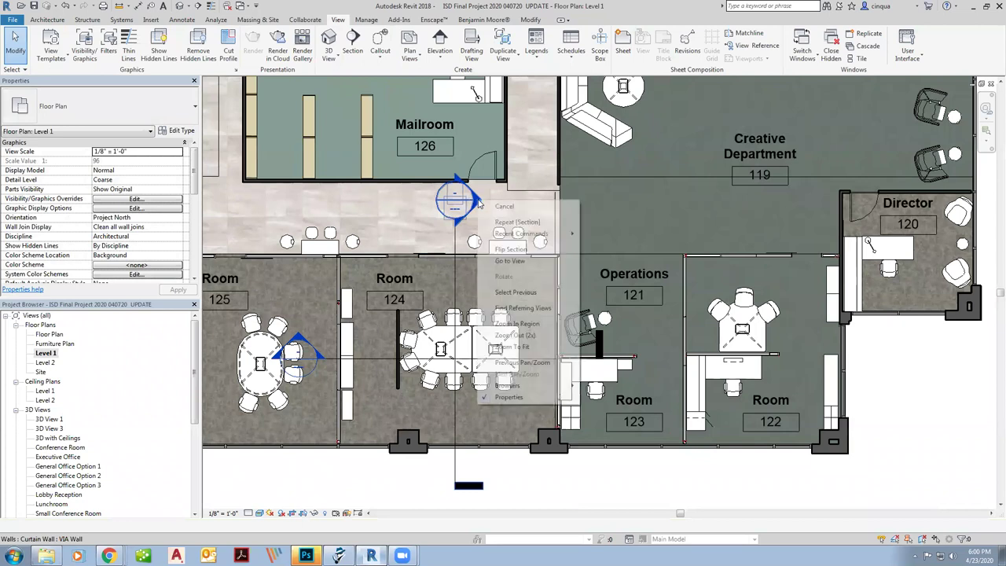
{"action": "left_click", "coordinate": [516, 256]}
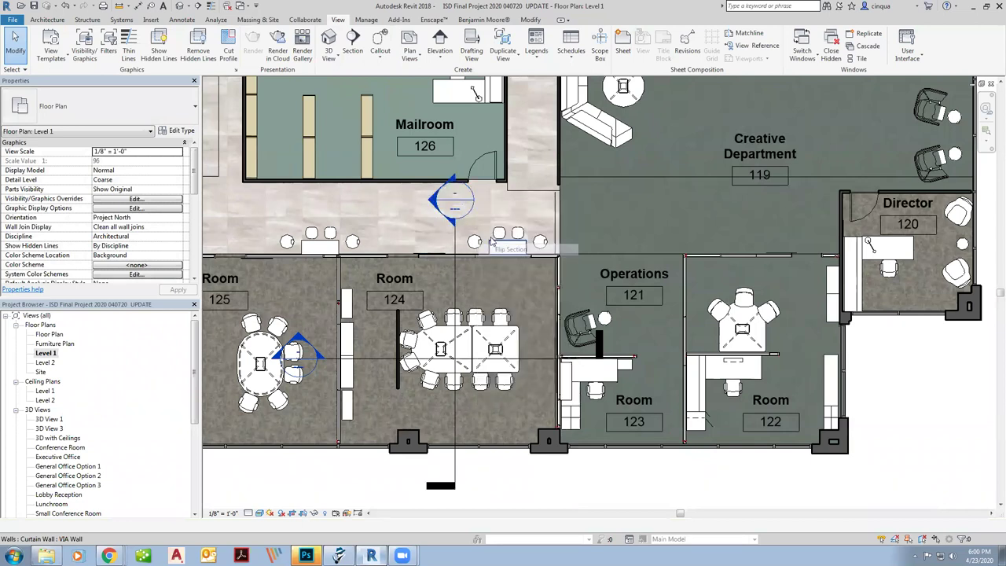
{"action": "right_click", "coordinate": [431, 201]}
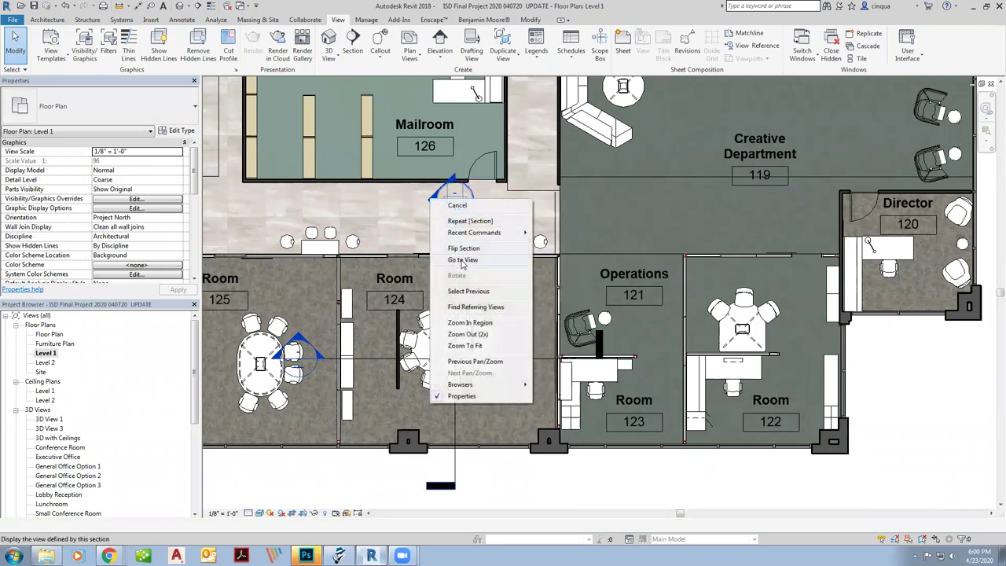
{"action": "left_click", "coordinate": [462, 259]}
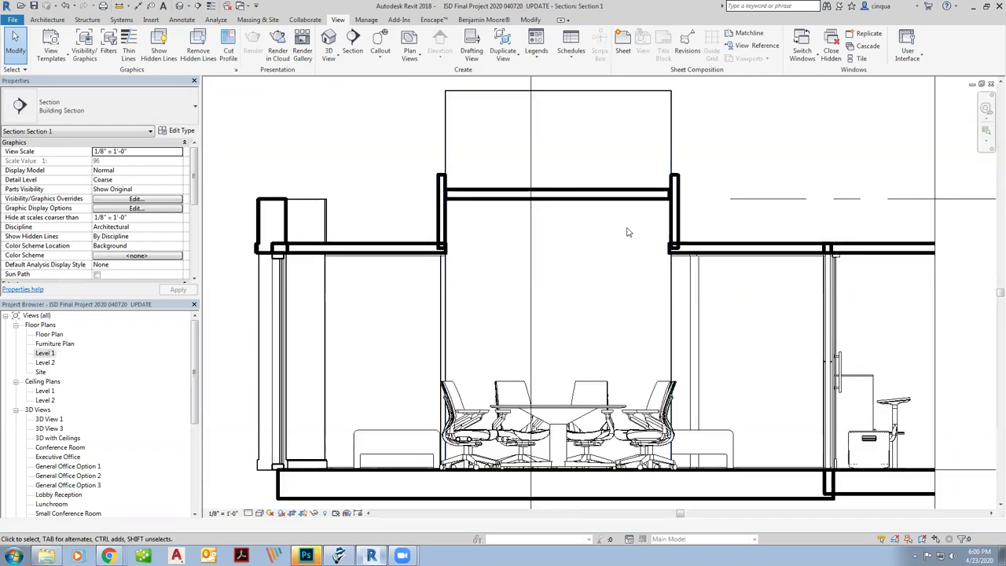
Step: Lower the conference room's tall back wall top to the bulkhead soffit, about 10'-10"
{"action": "scroll", "coordinate": [705, 238], "scroll_direction": "up", "scroll_amount": 1}
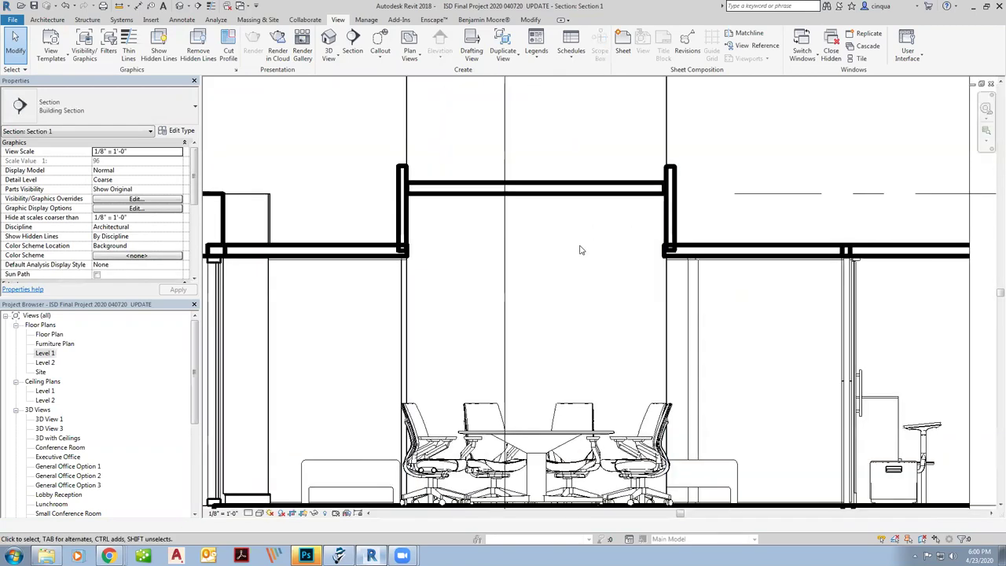
{"action": "scroll", "coordinate": [550, 259], "scroll_direction": "down", "scroll_amount": 2}
{"action": "left_click", "coordinate": [541, 114]}
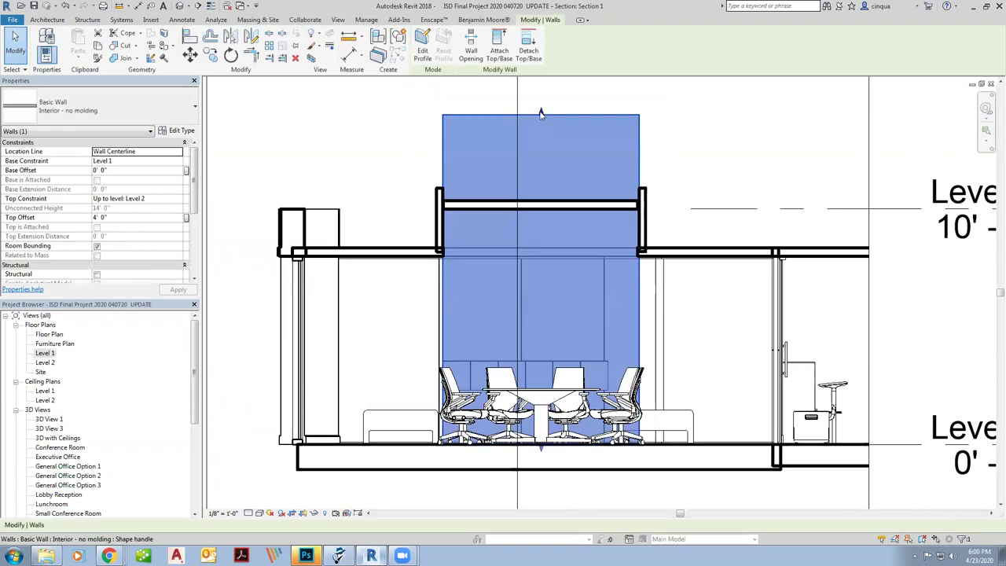
{"action": "left_click_drag", "start_coordinate": [541, 114], "coordinate": [540, 189]}
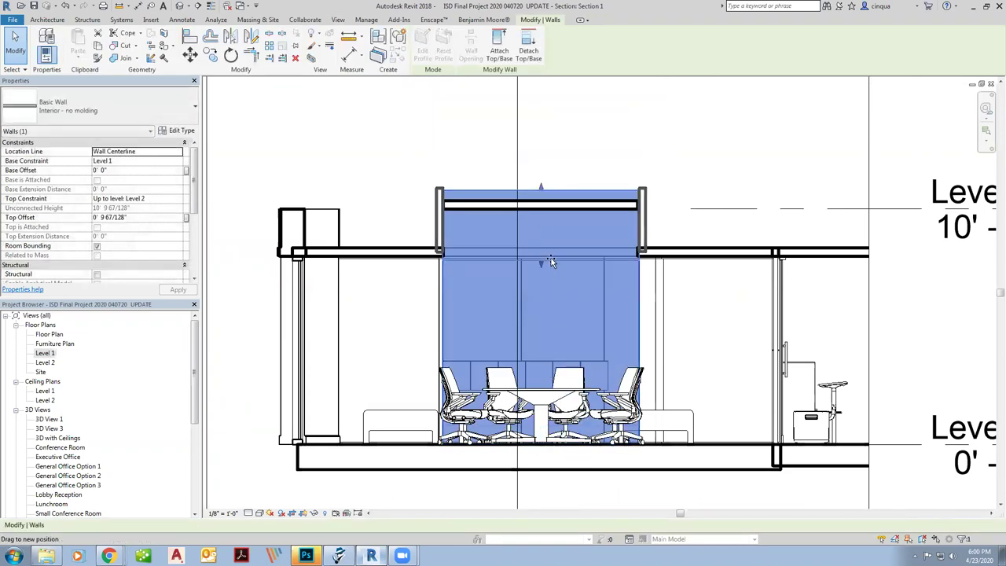
{"action": "left_click", "coordinate": [336, 186]}
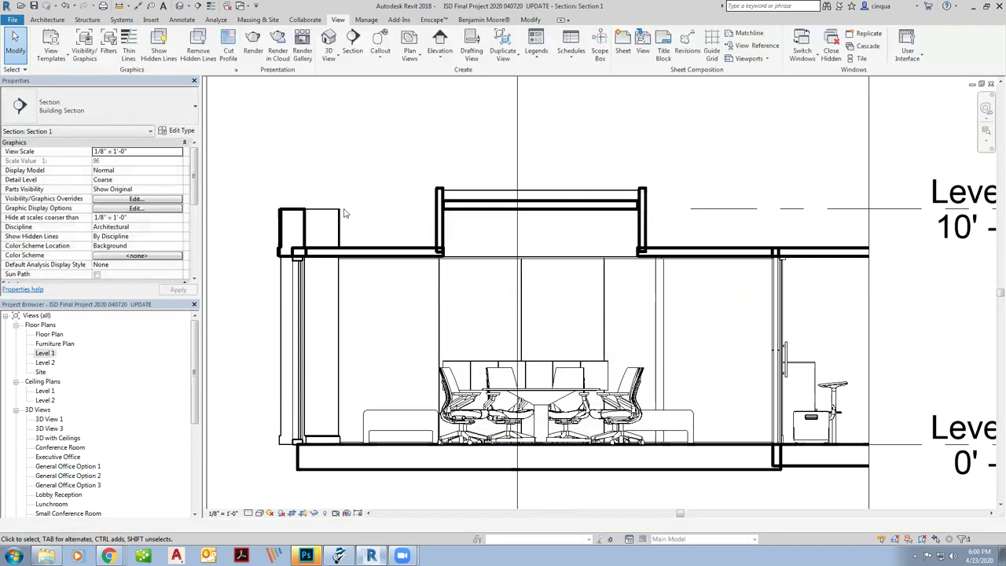
Step: Open the Room 125 Section 2 view from the Level 1 plan
{"action": "double_click", "coordinate": [46, 353]}
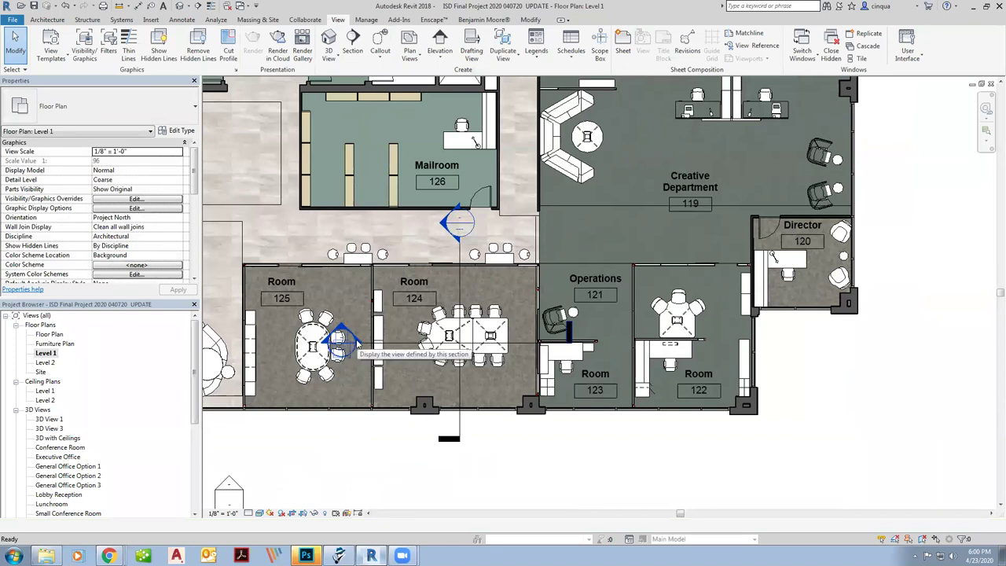
{"action": "right_click", "coordinate": [358, 342]}
{"action": "left_click", "coordinate": [389, 402]}
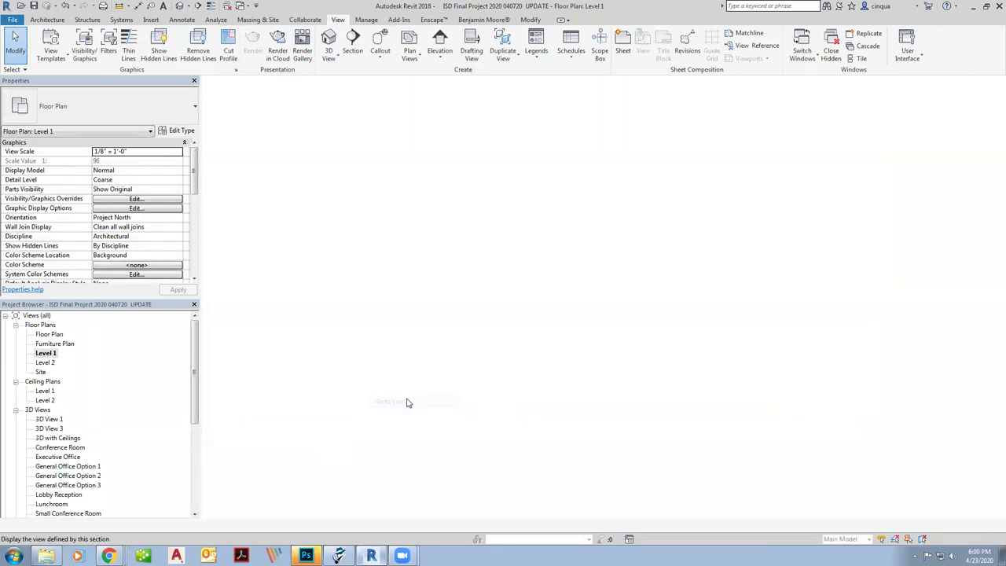
{"action": "scroll", "coordinate": [660, 248], "scroll_direction": "up", "scroll_amount": 3}
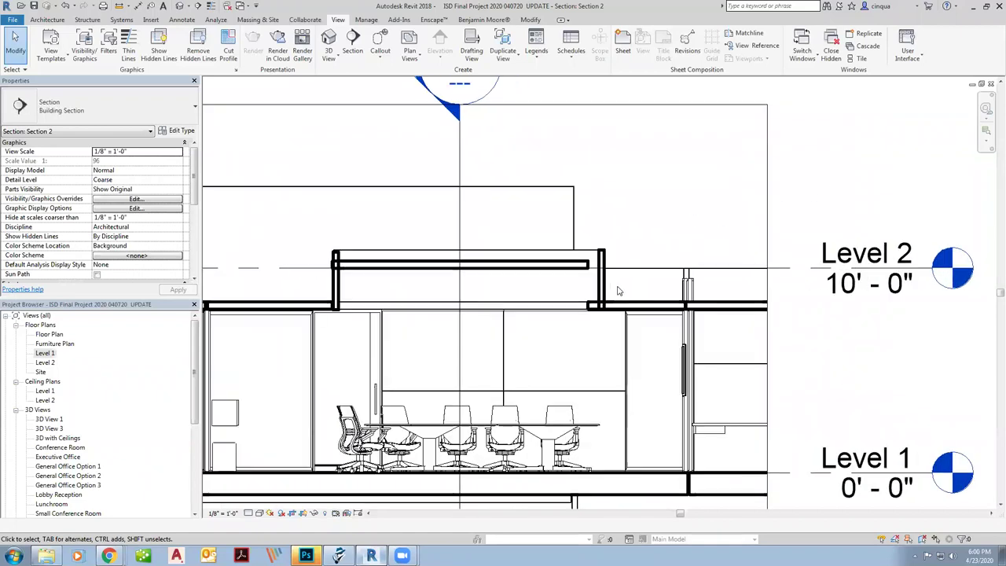
{"action": "scroll", "coordinate": [640, 258], "scroll_direction": "up", "scroll_amount": 2}
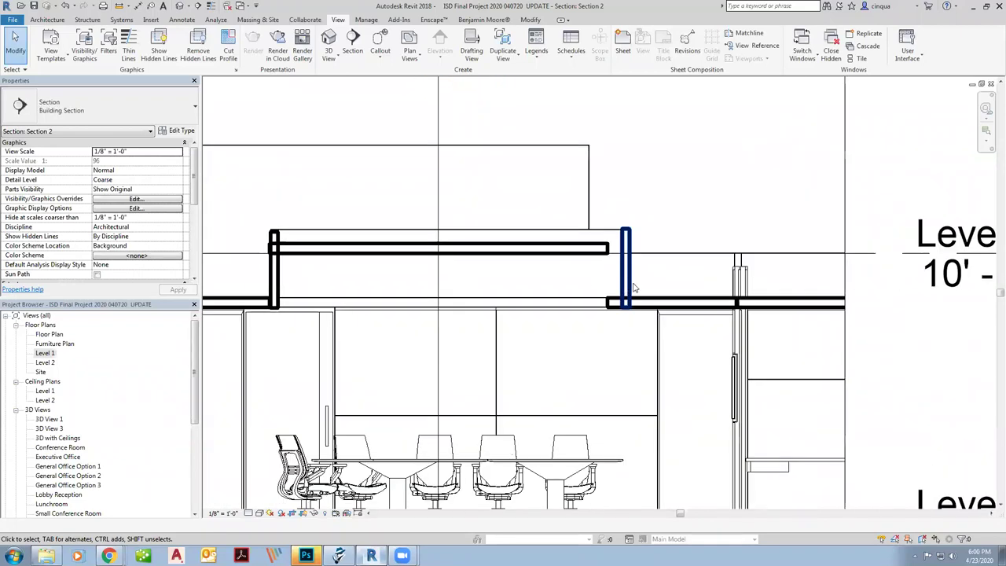
Step: Shift the right bulkhead wall six inches left and align its bottom with the soffit
{"action": "left_click", "coordinate": [601, 276]}
{"action": "scroll", "coordinate": [679, 276], "scroll_direction": "down", "scroll_amount": 1}
{"action": "key", "text": "Left"}
{"action": "key", "text": "Left"}
{"action": "key", "text": "Left"}
{"action": "key", "text": "Left"}
{"action": "key", "text": "Left"}
{"action": "key", "text": "Left"}
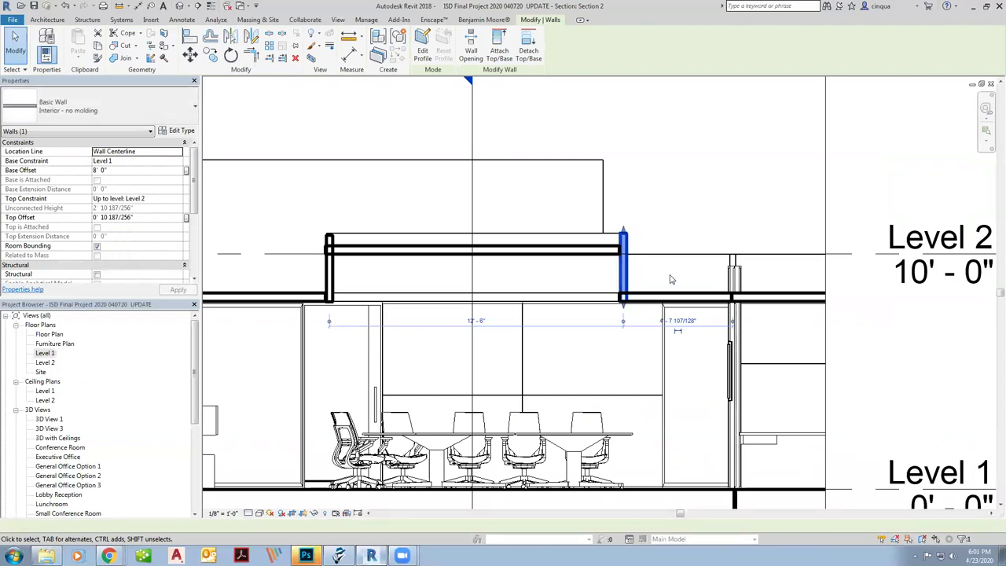
{"action": "scroll", "coordinate": [652, 283], "scroll_direction": "up", "scroll_amount": 3}
{"action": "left_click_drag", "start_coordinate": [576, 323], "coordinate": [576, 318]}
{"action": "left_click", "coordinate": [642, 280]}
{"action": "scroll", "coordinate": [643, 283], "scroll_direction": "down", "scroll_amount": 2}
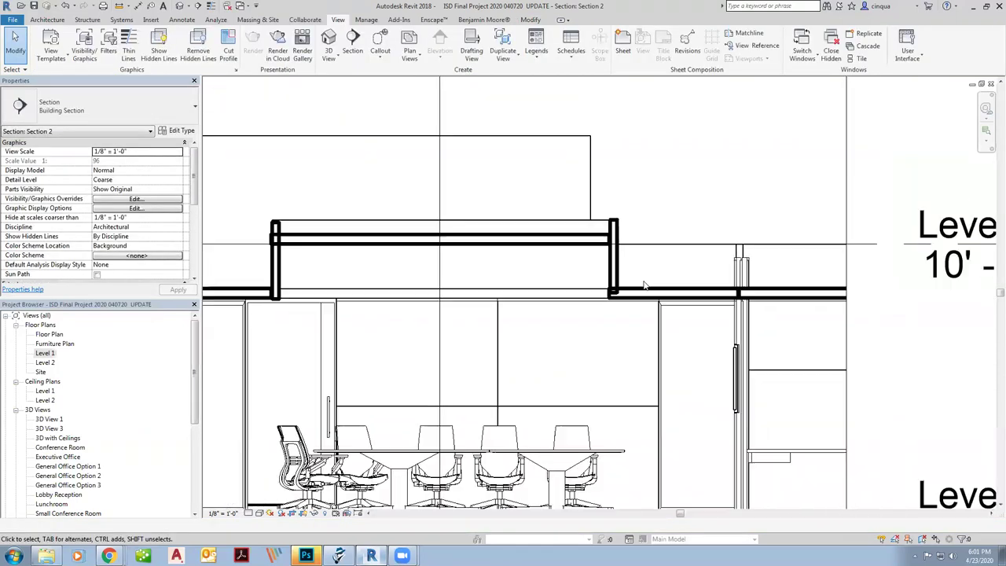
{"action": "scroll", "coordinate": [597, 283], "scroll_direction": "down", "scroll_amount": 1}
{"action": "scroll", "coordinate": [330, 275], "scroll_direction": "up", "scroll_amount": 1}
Step: Realign the left bulkhead wall's bottom with the soffit and shift it two steps left
{"action": "left_click", "coordinate": [333, 271]}
{"action": "scroll", "coordinate": [336, 306], "scroll_direction": "up", "scroll_amount": 2}
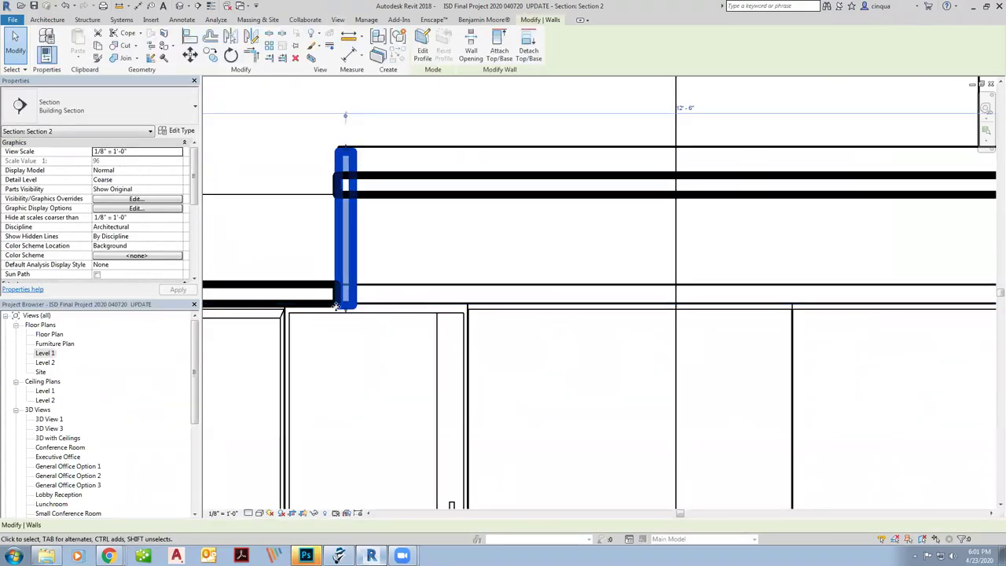
{"action": "left_click_drag", "start_coordinate": [336, 306], "coordinate": [348, 296]}
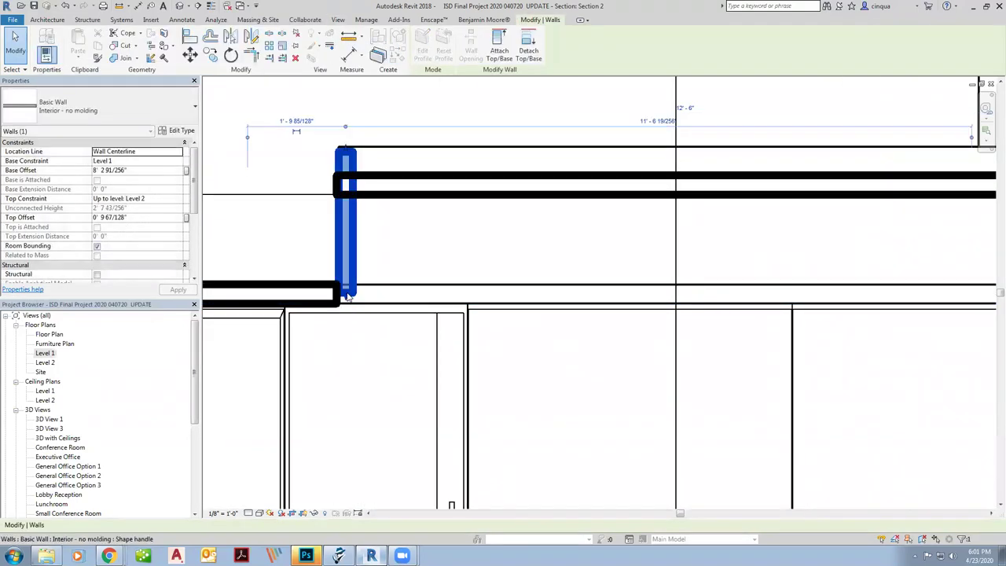
{"action": "key", "text": "Left"}
{"action": "key", "text": "Left"}
{"action": "key", "text": "Left"}
{"action": "key", "text": "Left"}
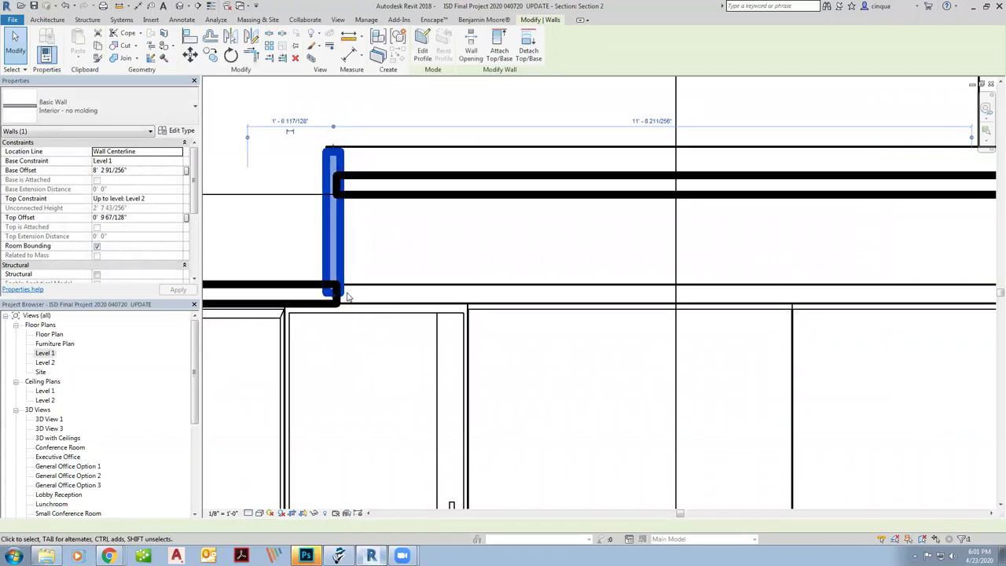
{"action": "key", "text": "Left"}
{"action": "key", "text": "Left"}
{"action": "key", "text": "Left"}
{"action": "key", "text": "Left"}
{"action": "key", "text": "Left"}
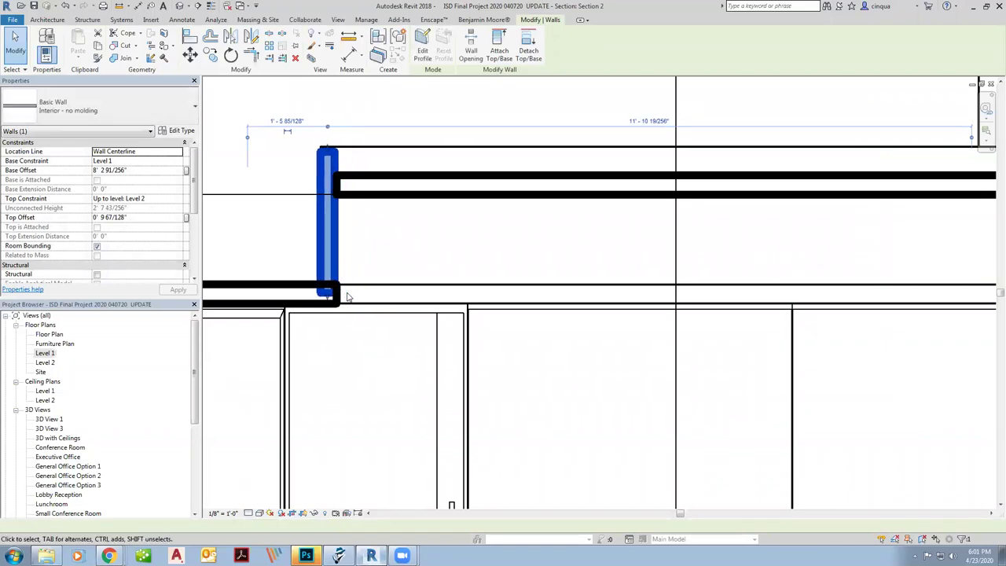
{"action": "scroll", "coordinate": [372, 279], "scroll_direction": "down", "scroll_amount": 2}
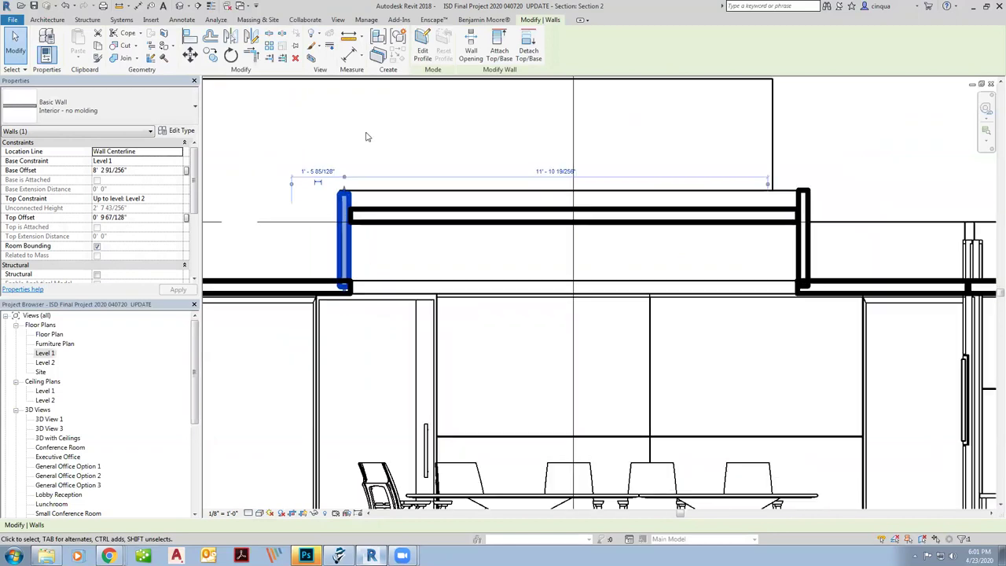
{"action": "key", "text": "Escape"}
Step: Flip the Room 125 section in the Level 1 plan to face the other way
{"action": "double_click", "coordinate": [45, 353]}
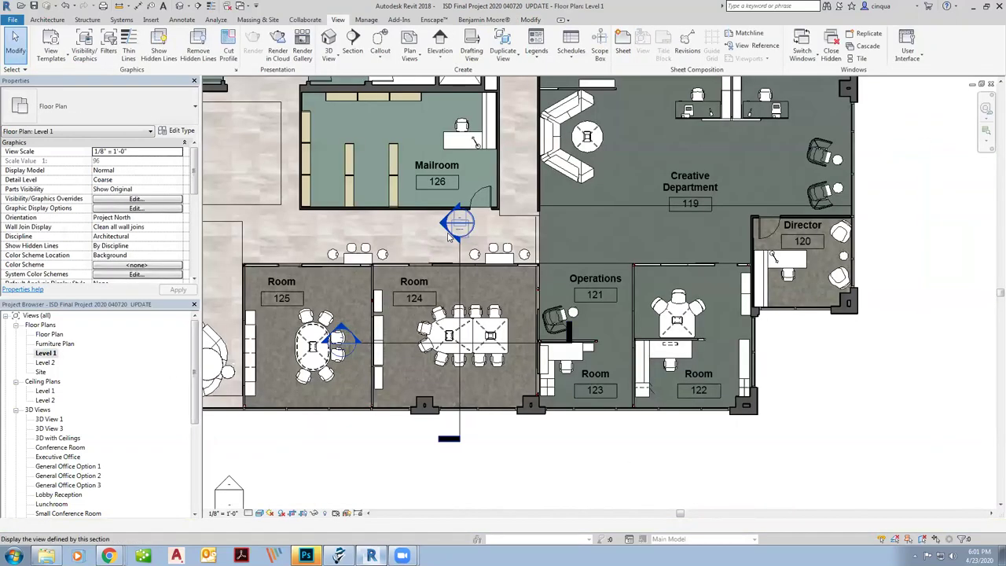
{"action": "scroll", "coordinate": [342, 332], "scroll_direction": "up", "scroll_amount": 2}
{"action": "scroll", "coordinate": [350, 330], "scroll_direction": "up", "scroll_amount": 1}
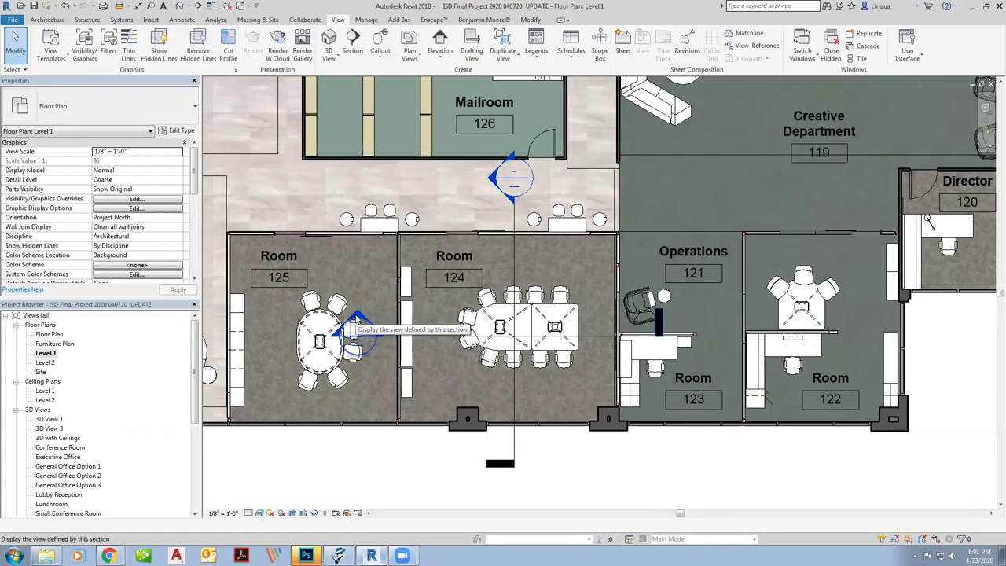
{"action": "right_click", "coordinate": [357, 317]}
{"action": "left_click", "coordinate": [388, 364]}
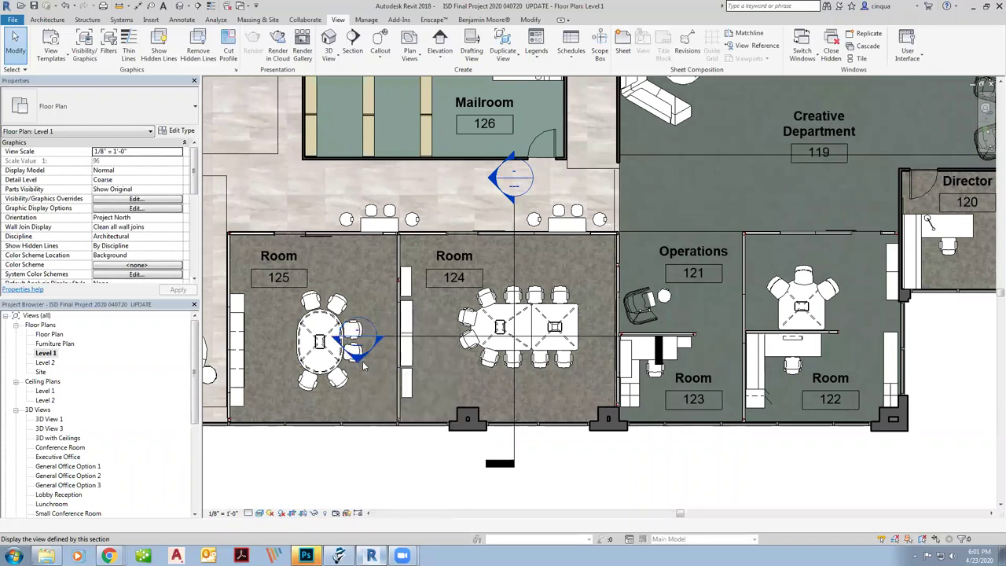
Step: Open the flipped Section 2, then the Small Conference Room 3D view
{"action": "right_click", "coordinate": [358, 357]}
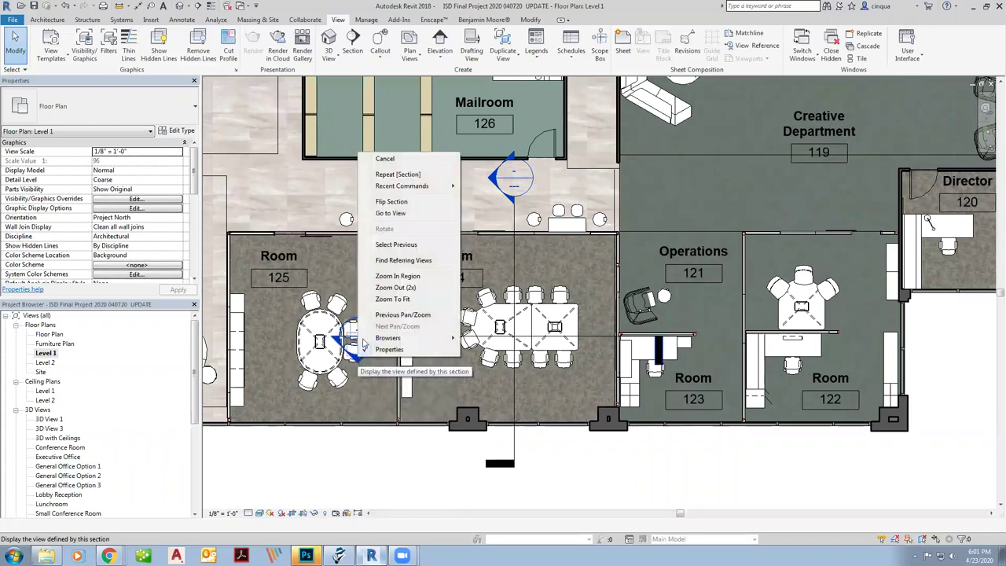
{"action": "left_click", "coordinate": [401, 220]}
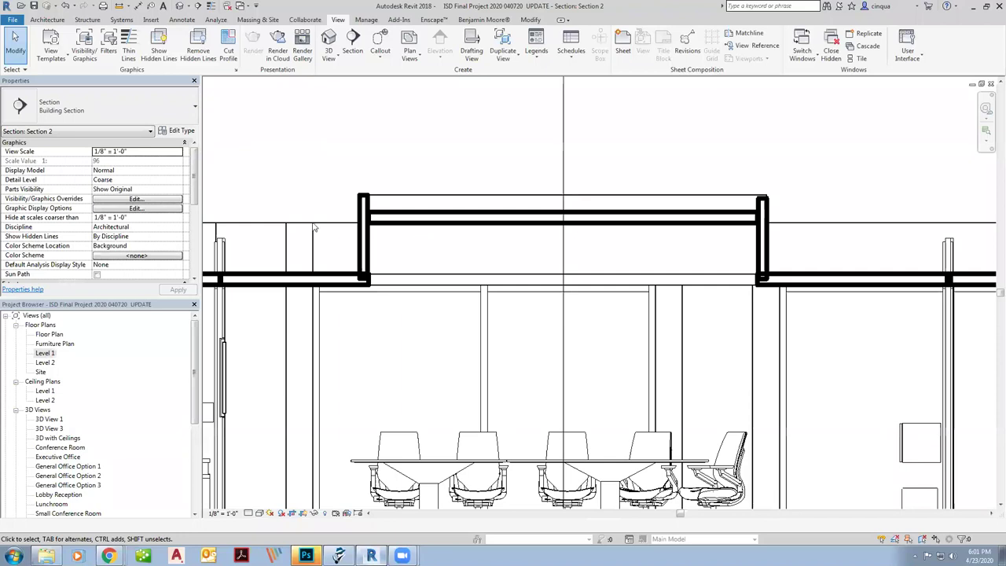
{"action": "left_click_drag", "start_coordinate": [195, 408], "coordinate": [195, 462]}
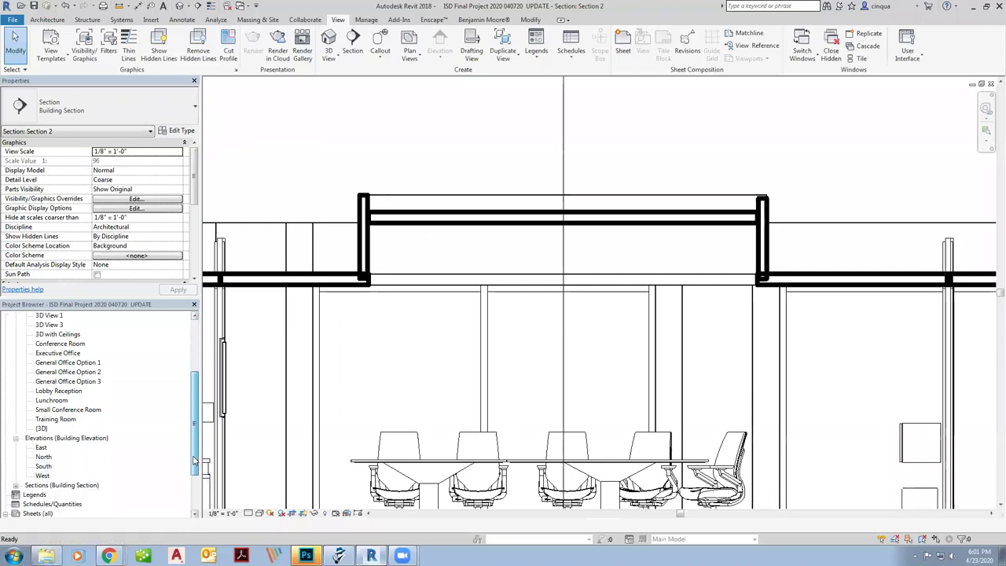
{"action": "double_click", "coordinate": [79, 410]}
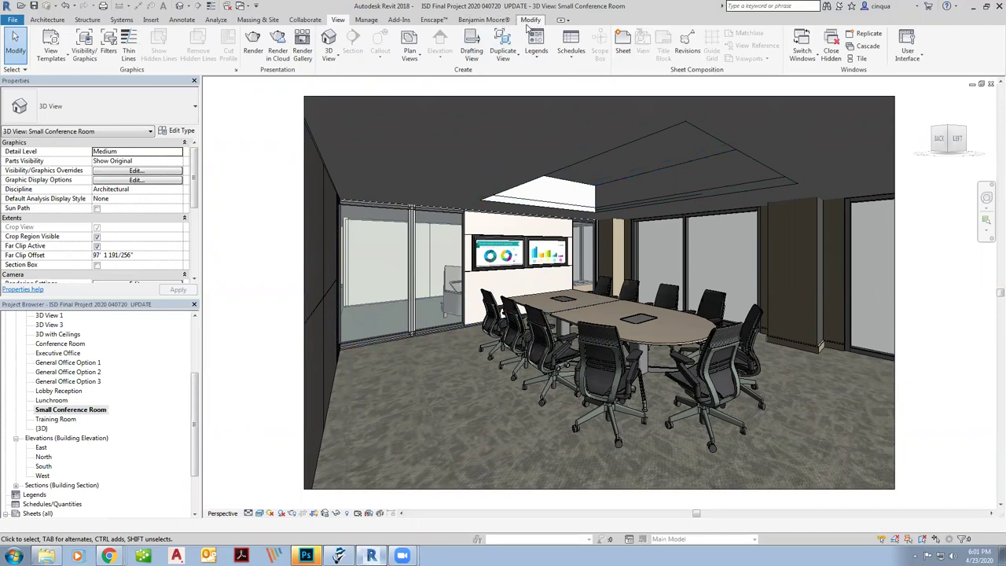
Step: Start the Paint tool and search the Material Browser for 'inspired'
{"action": "left_click", "coordinate": [531, 20]}
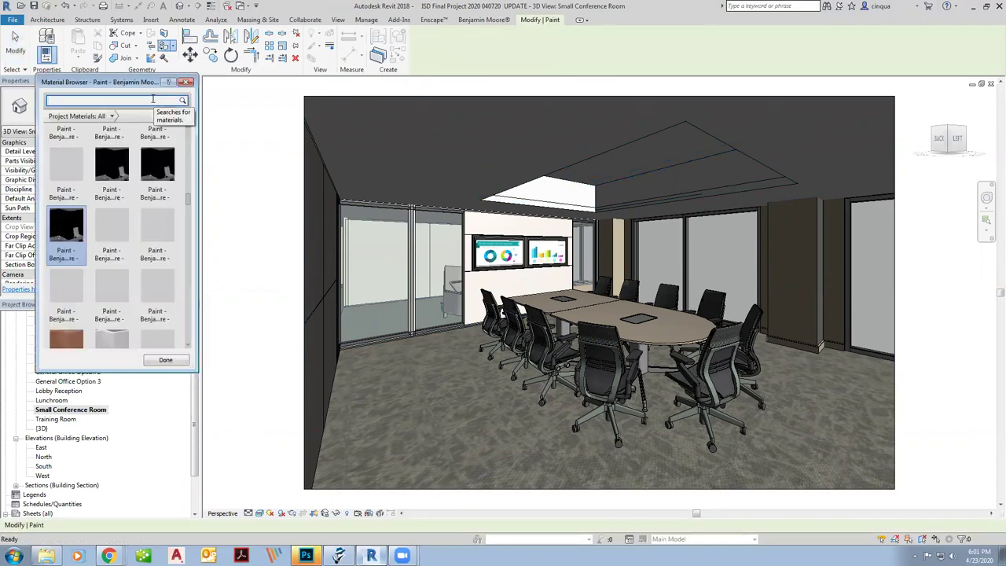
{"action": "key", "text": "Return"}
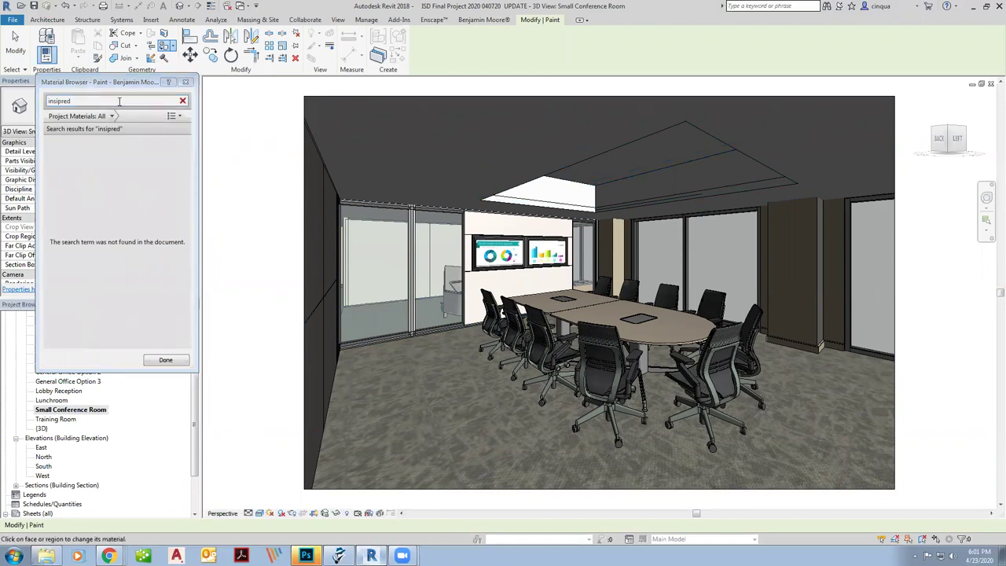
{"action": "double_click", "coordinate": [92, 99]}
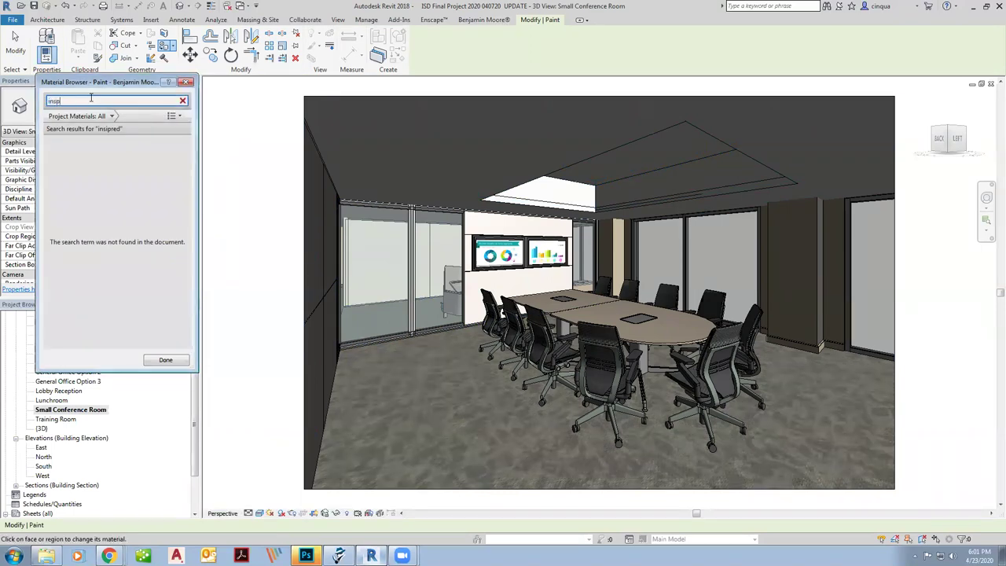
{"action": "key", "text": "Return"}
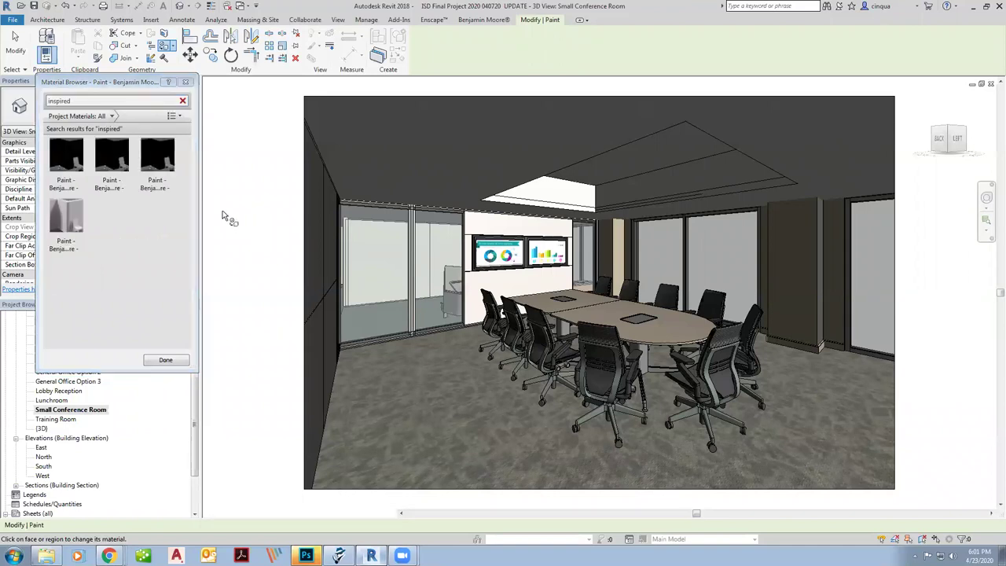
{"action": "left_click_drag", "start_coordinate": [201, 207], "coordinate": [276, 207]}
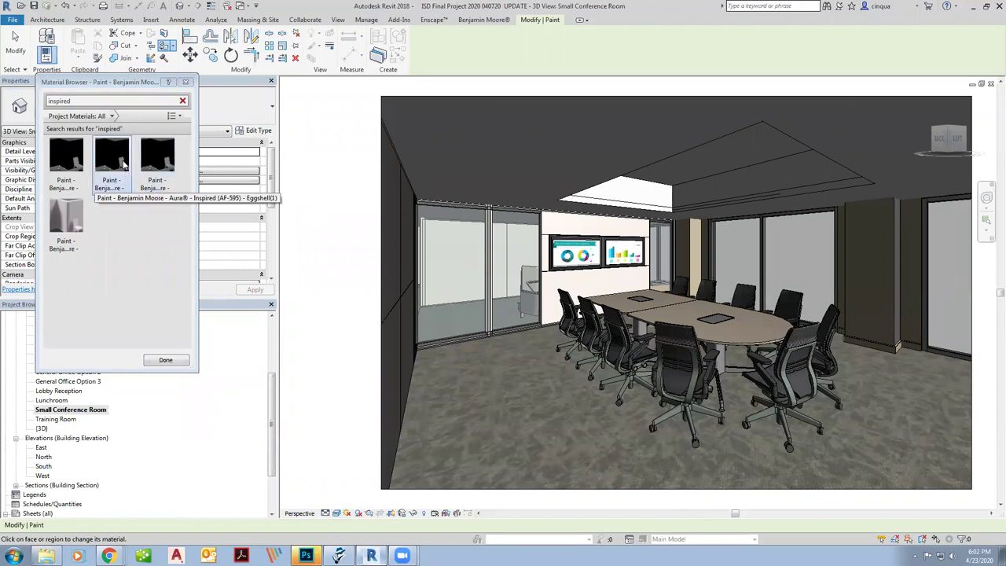
{"action": "left_click", "coordinate": [123, 163]}
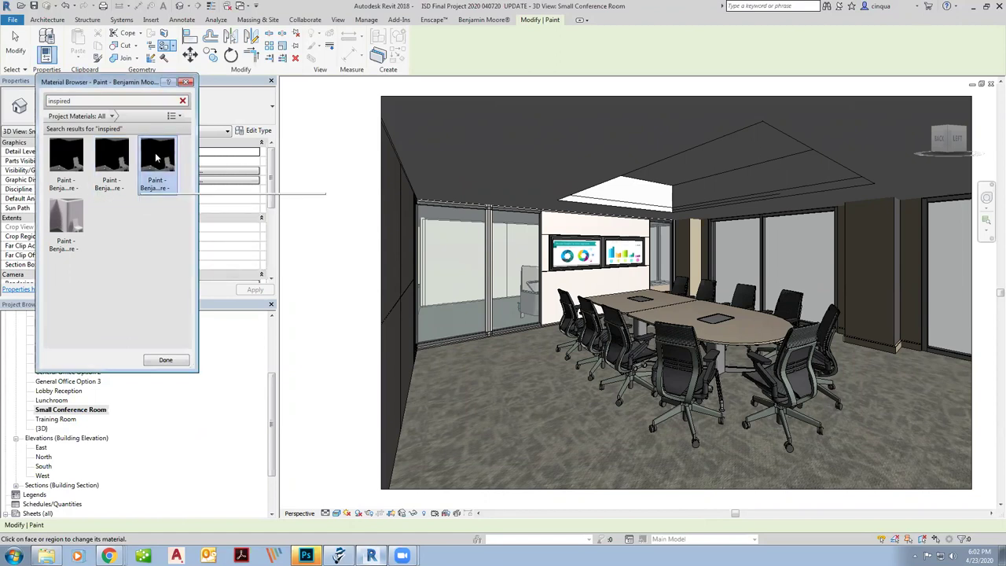
Step: Apply the Inspired Flat/Matte paint to the ceiling soffit and adjacent bulkhead face
{"action": "left_click", "coordinate": [158, 174]}
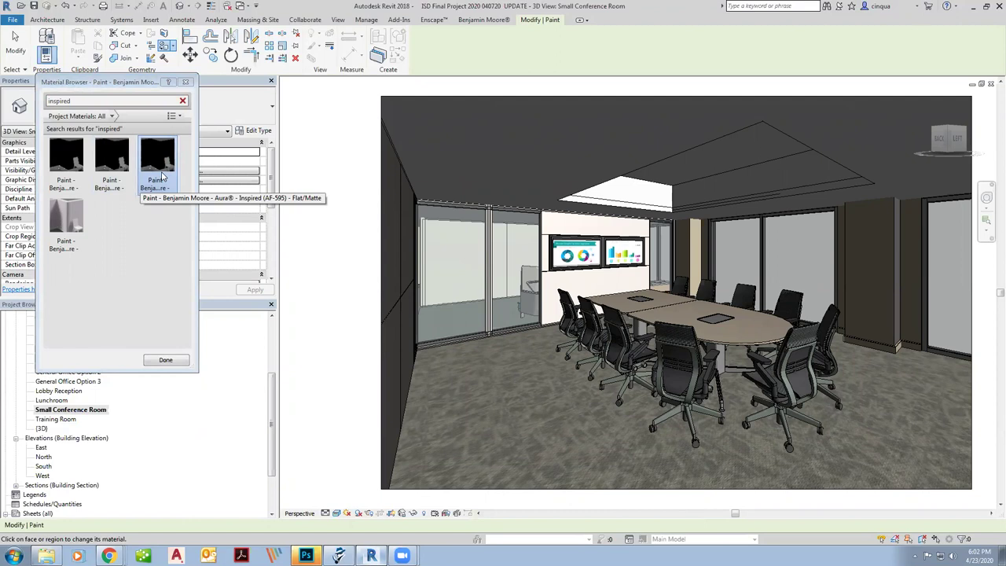
{"action": "left_click", "coordinate": [652, 196]}
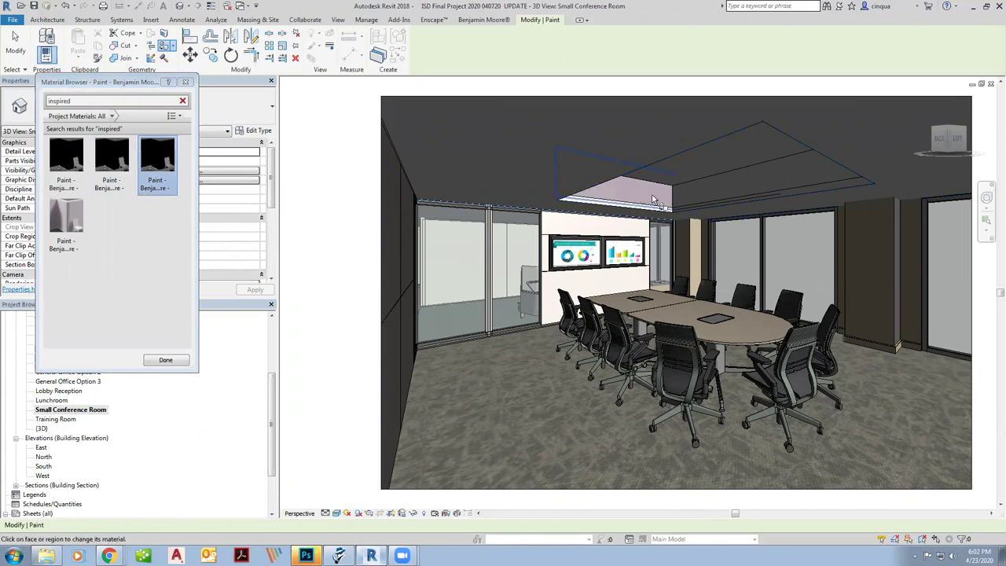
{"action": "left_click", "coordinate": [684, 190]}
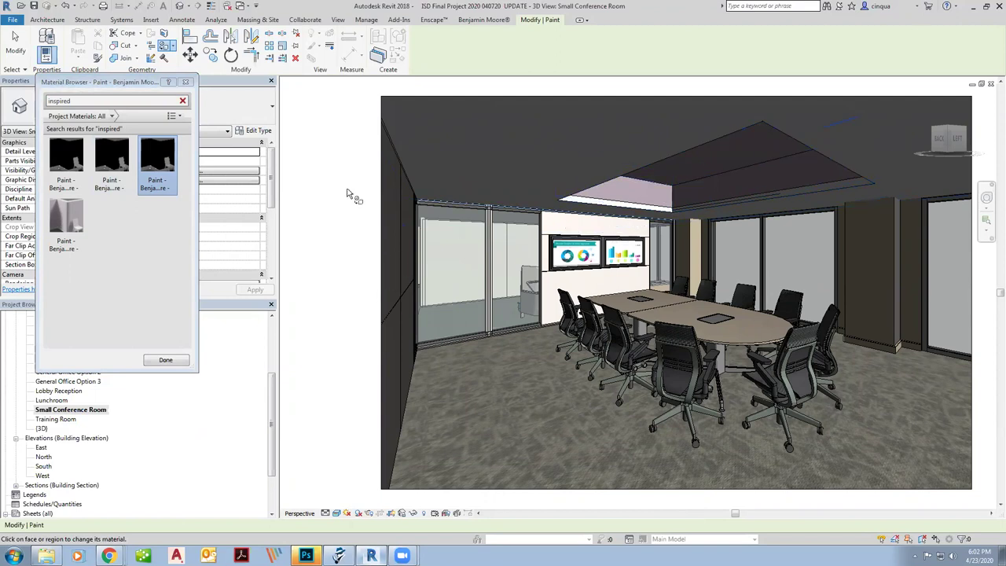
{"action": "key", "text": "Escape"}
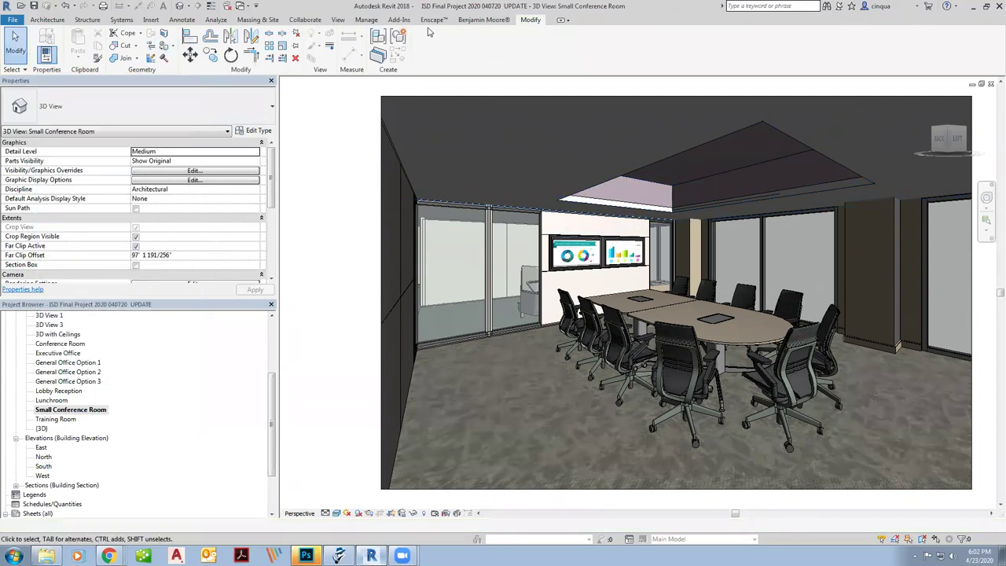
Step: Delete the stray Eggshell(1) paint material in the Material Browser
{"action": "left_click", "coordinate": [365, 21]}
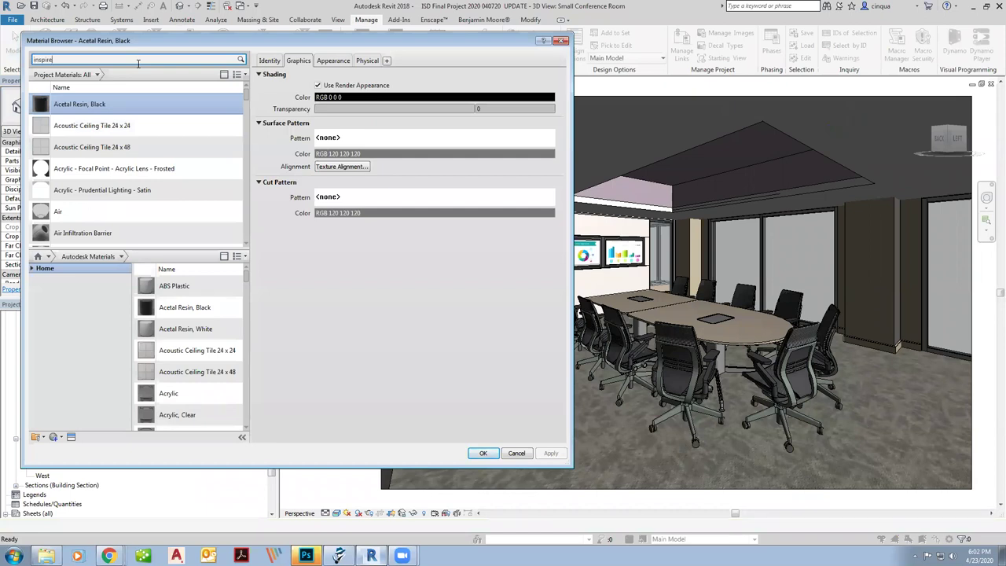
{"action": "type", "text": "d"}
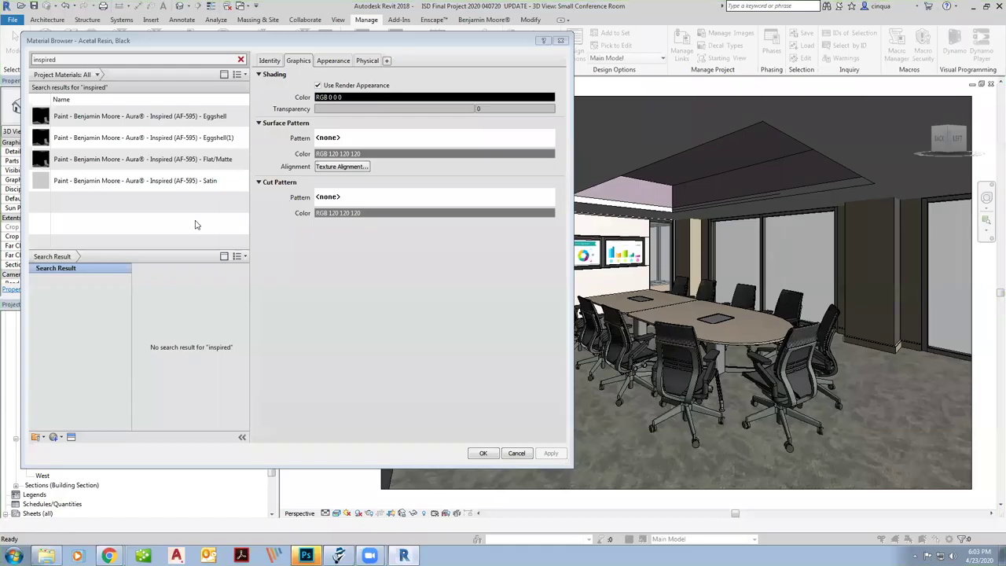
{"action": "right_click", "coordinate": [208, 146]}
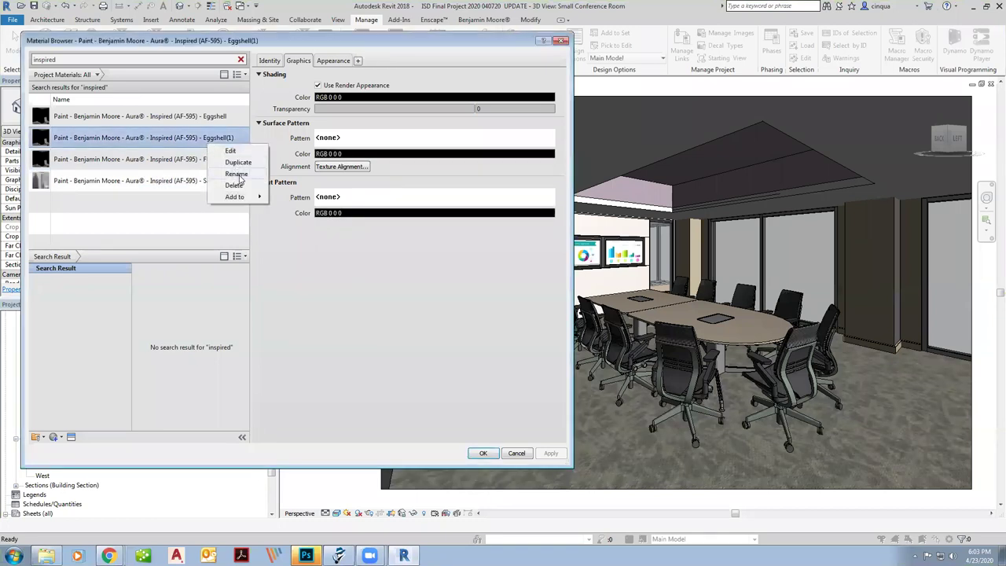
{"action": "left_click", "coordinate": [234, 186]}
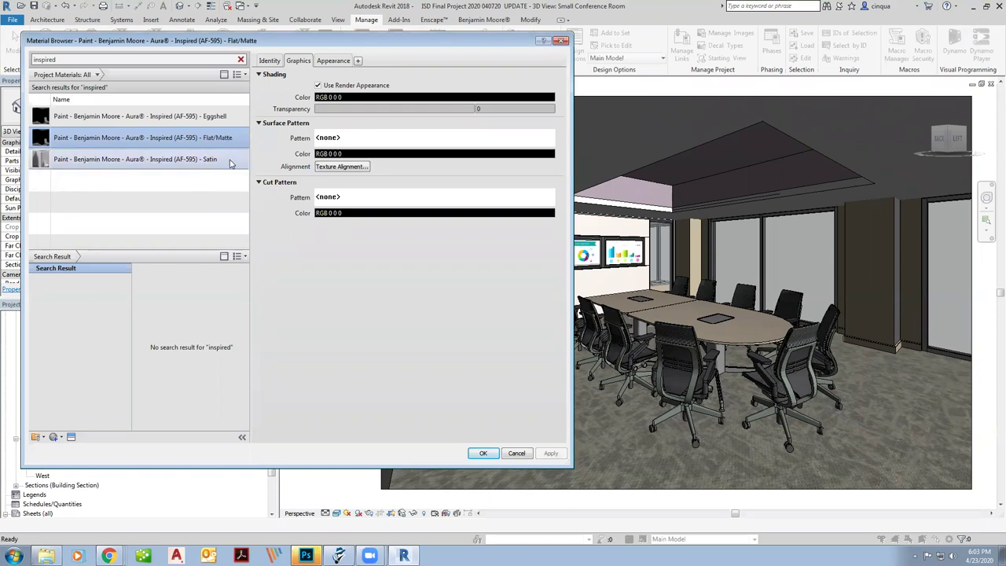
Step: Duplicate the Eggshell paint as Flat 2 with a Flat/Matte appearance finish, and apply
{"action": "left_click", "coordinate": [230, 117]}
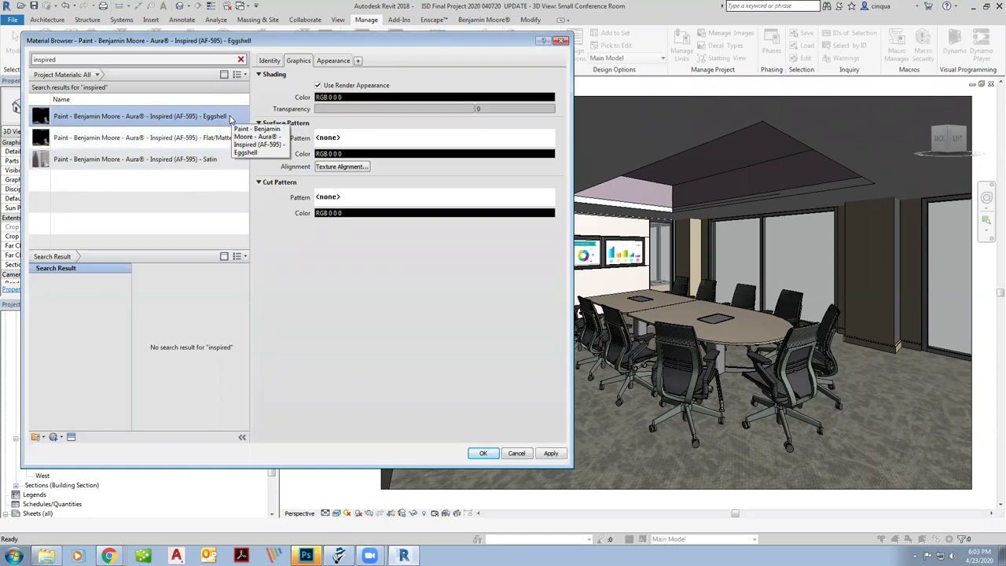
{"action": "right_click", "coordinate": [230, 116]}
{"action": "left_click", "coordinate": [235, 132]}
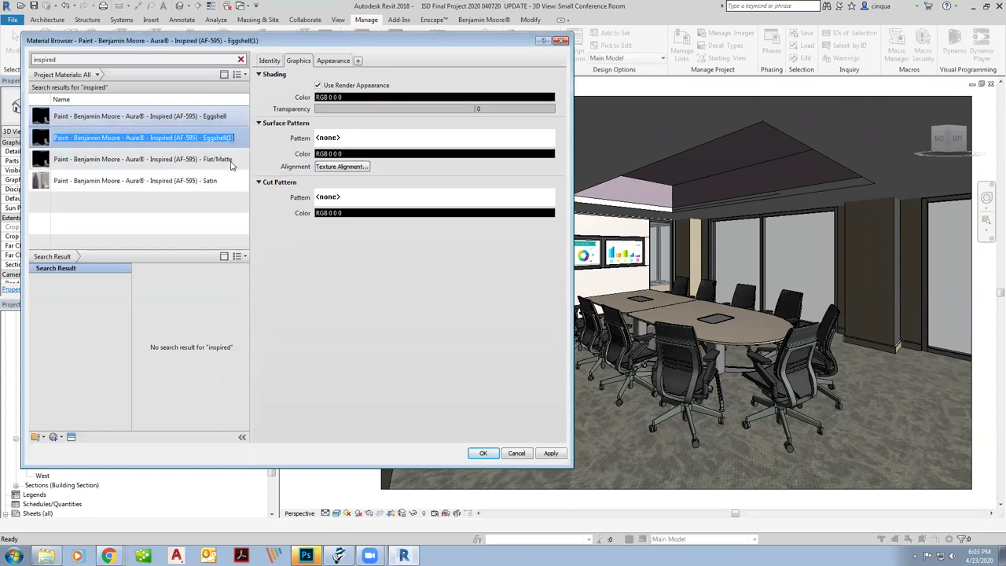
{"action": "left_click", "coordinate": [242, 140]}
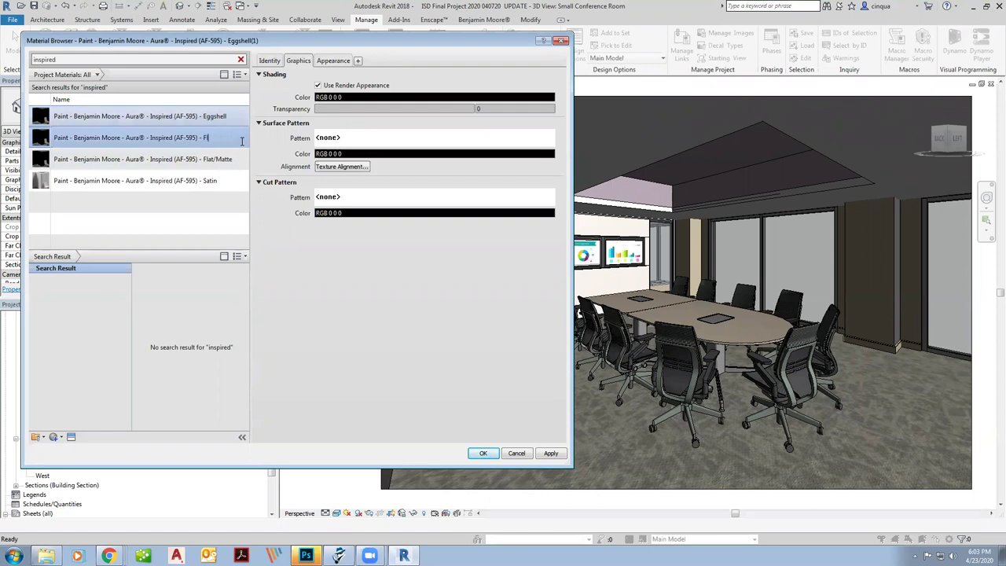
{"action": "left_click", "coordinate": [342, 64]}
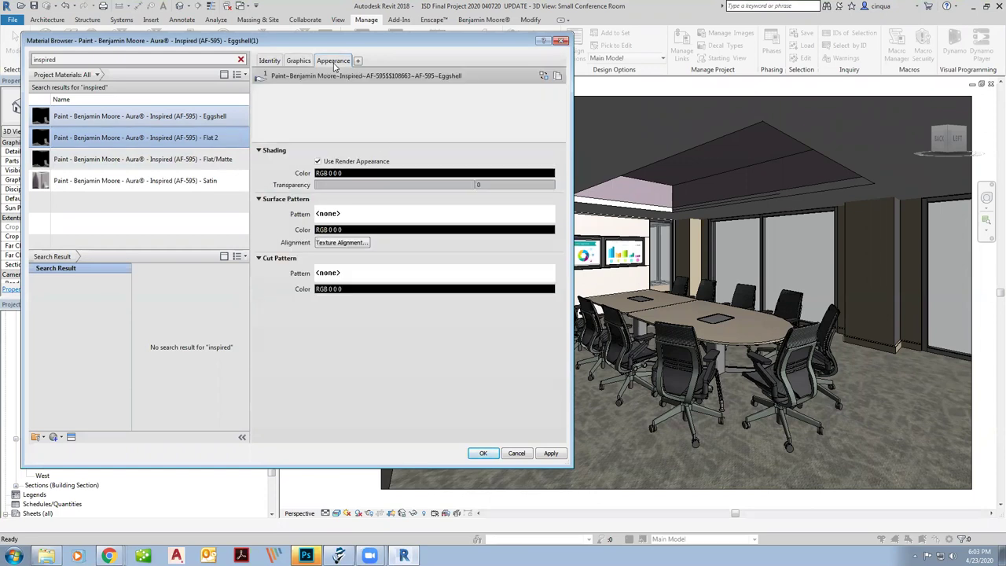
{"action": "left_click", "coordinate": [387, 189]}
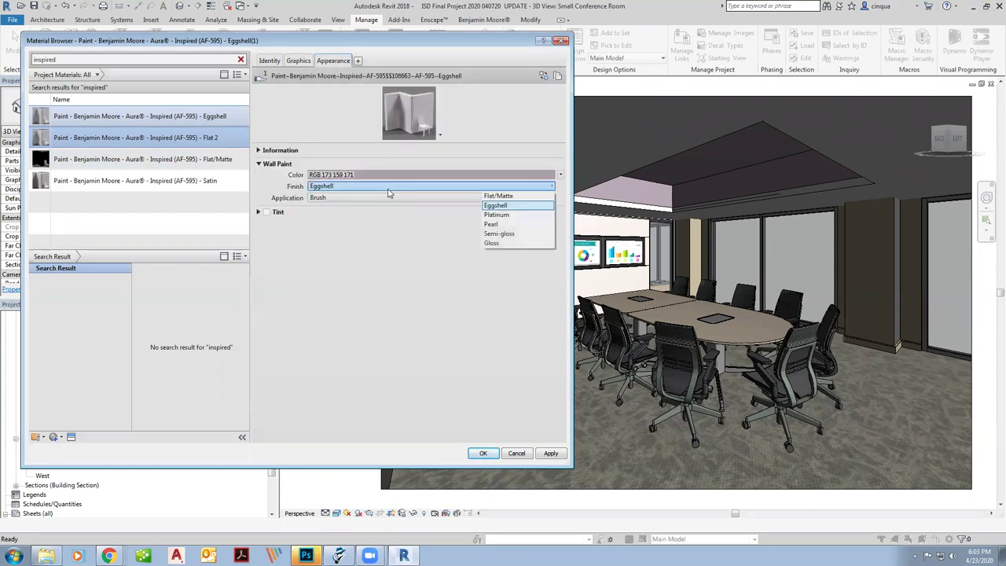
{"action": "left_click", "coordinate": [498, 197]}
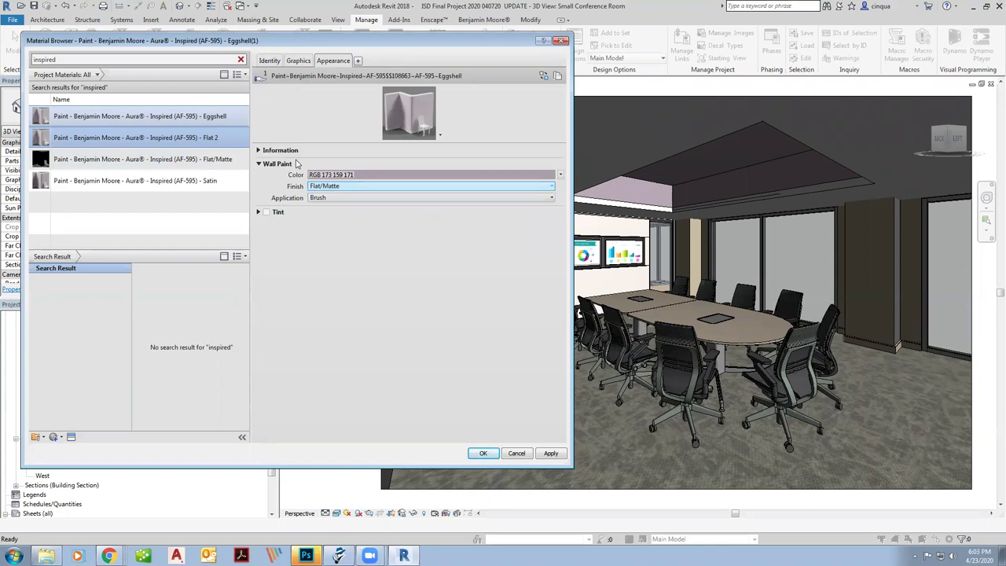
{"action": "left_click", "coordinate": [550, 453]}
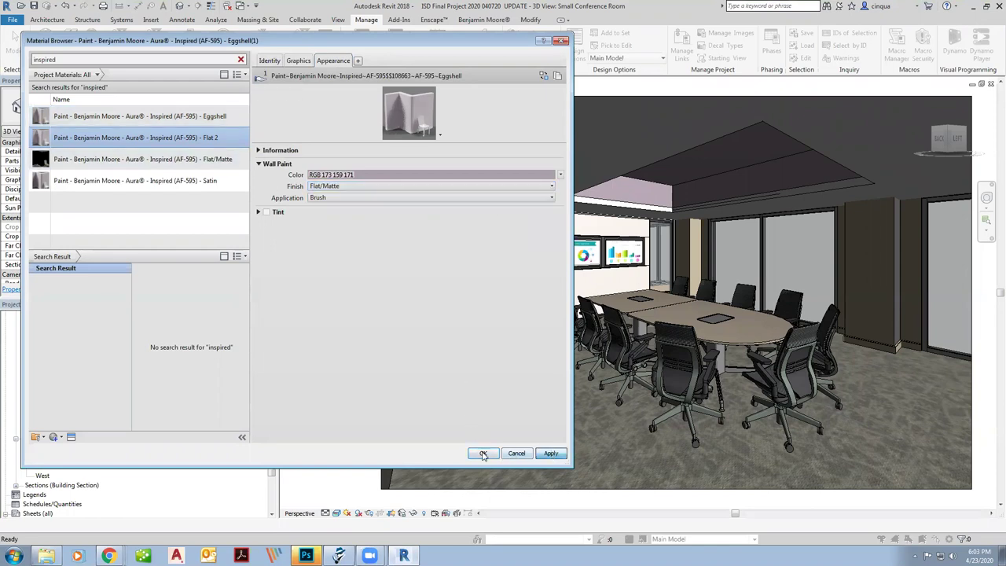
{"action": "left_click", "coordinate": [483, 453]}
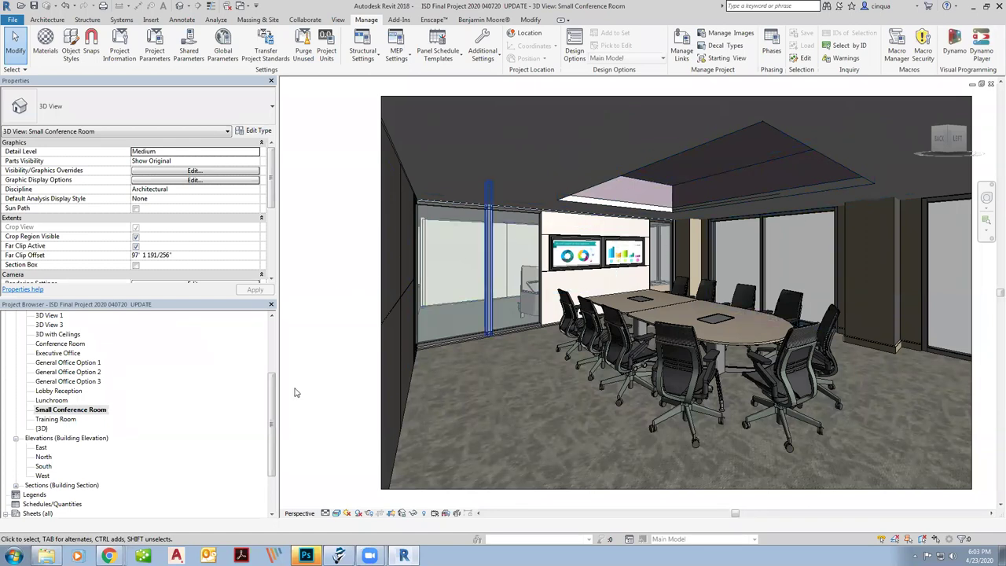
{"action": "scroll", "coordinate": [271, 438], "scroll_direction": "up", "scroll_amount": 5}
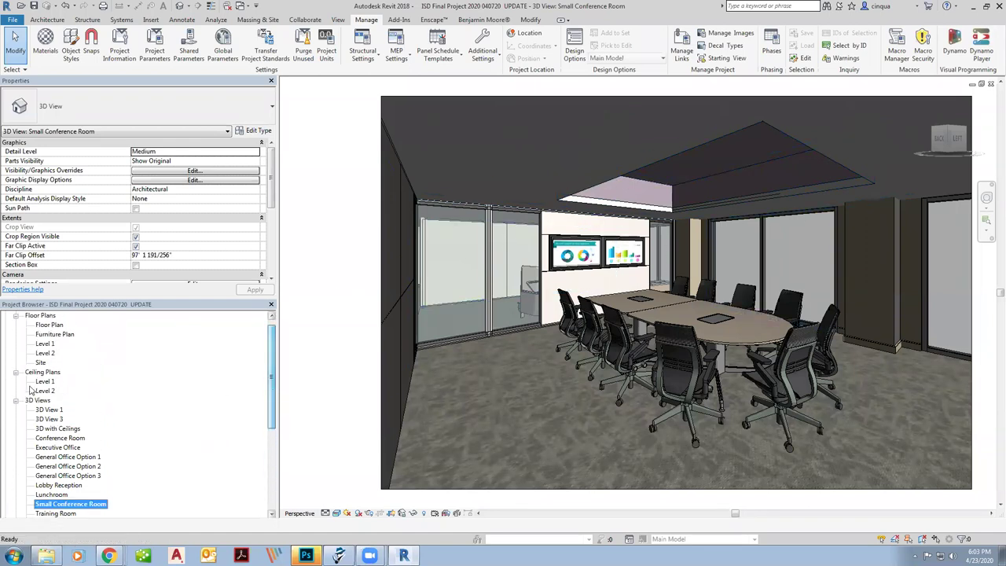
Step: In the Level 1 ceiling plan, choose the Downlight - Recessed Can 6" Incandescent - 120V fixture
{"action": "double_click", "coordinate": [46, 381]}
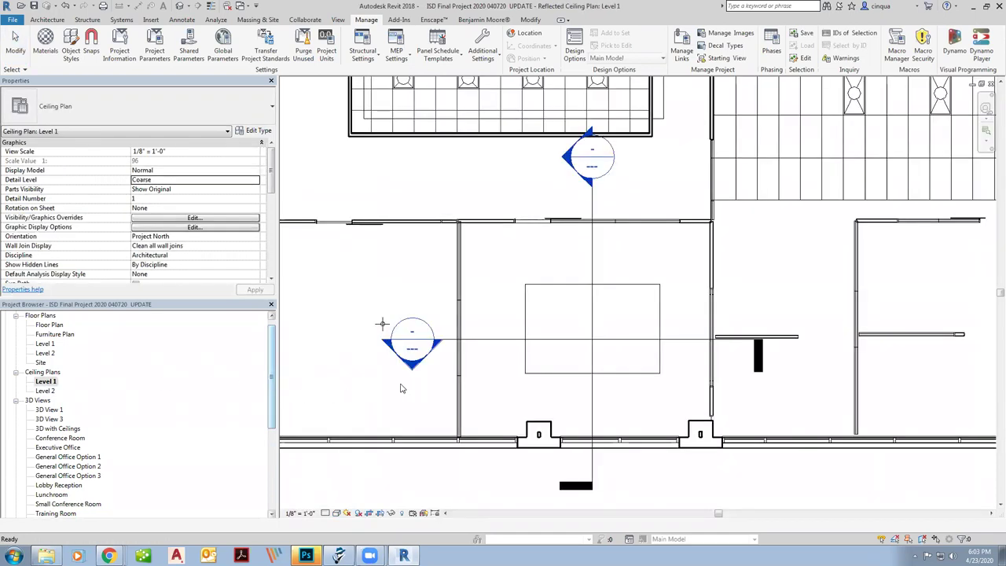
{"action": "scroll", "coordinate": [378, 282], "scroll_direction": "down", "scroll_amount": 2}
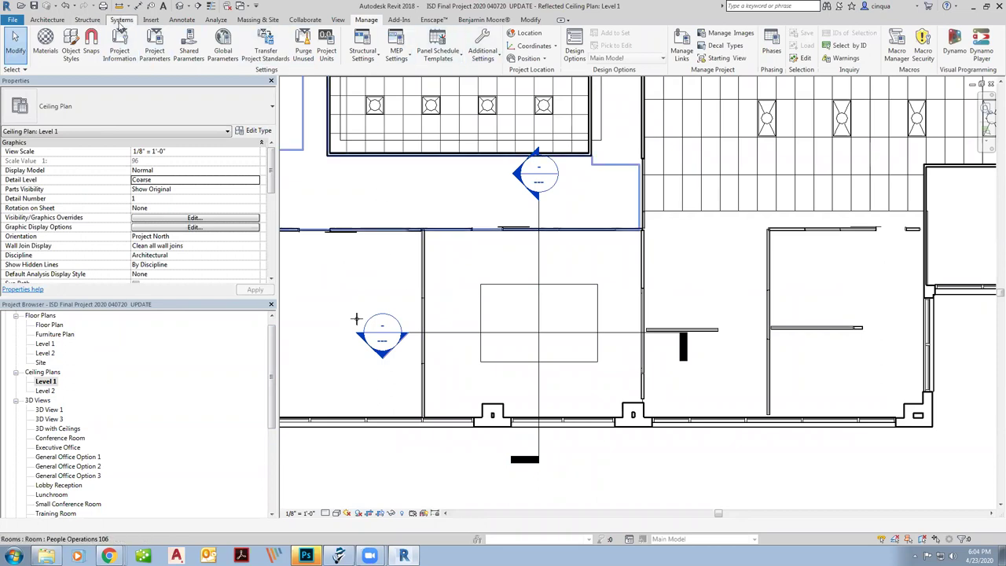
{"action": "left_click", "coordinate": [121, 20]}
{"action": "left_click", "coordinate": [803, 51]}
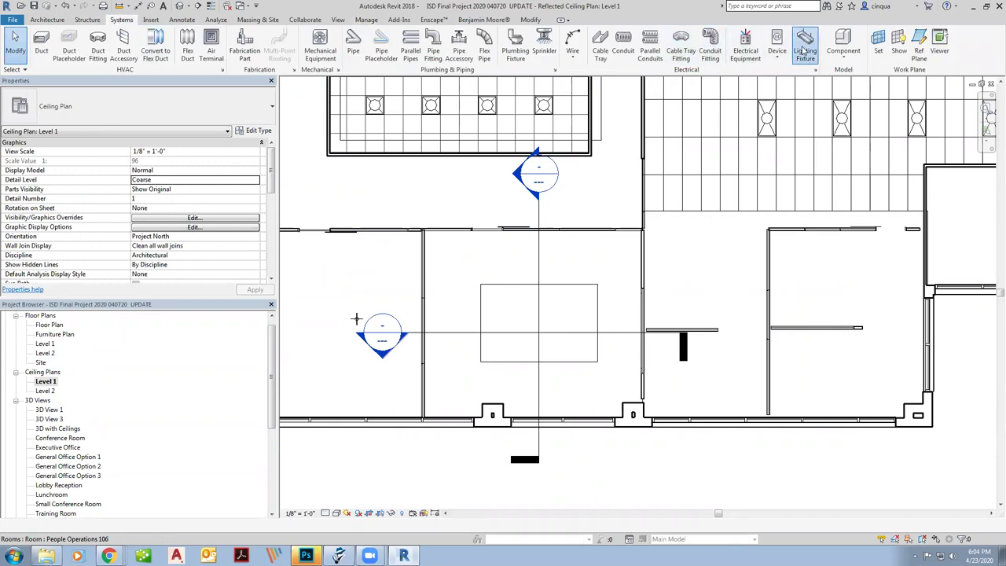
{"action": "left_click", "coordinate": [222, 109]}
{"action": "scroll", "coordinate": [236, 212], "scroll_direction": "up", "scroll_amount": 10}
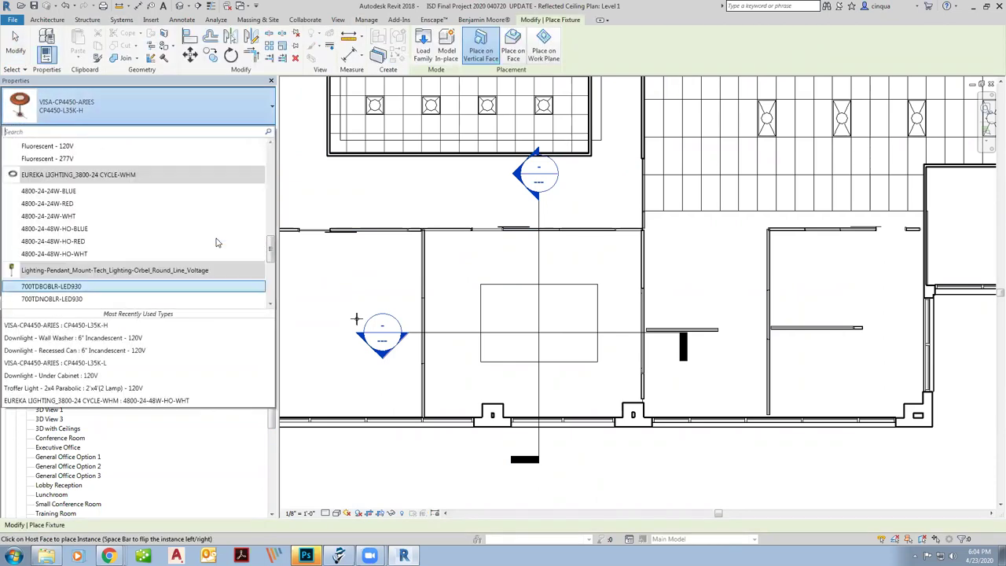
{"action": "scroll", "coordinate": [218, 242], "scroll_direction": "up", "scroll_amount": 8}
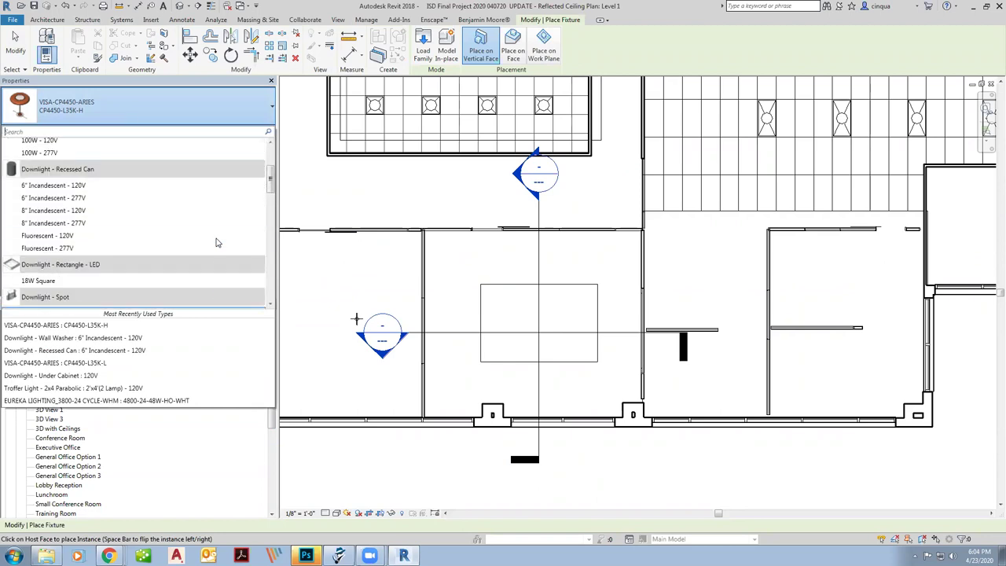
{"action": "left_click", "coordinate": [167, 187]}
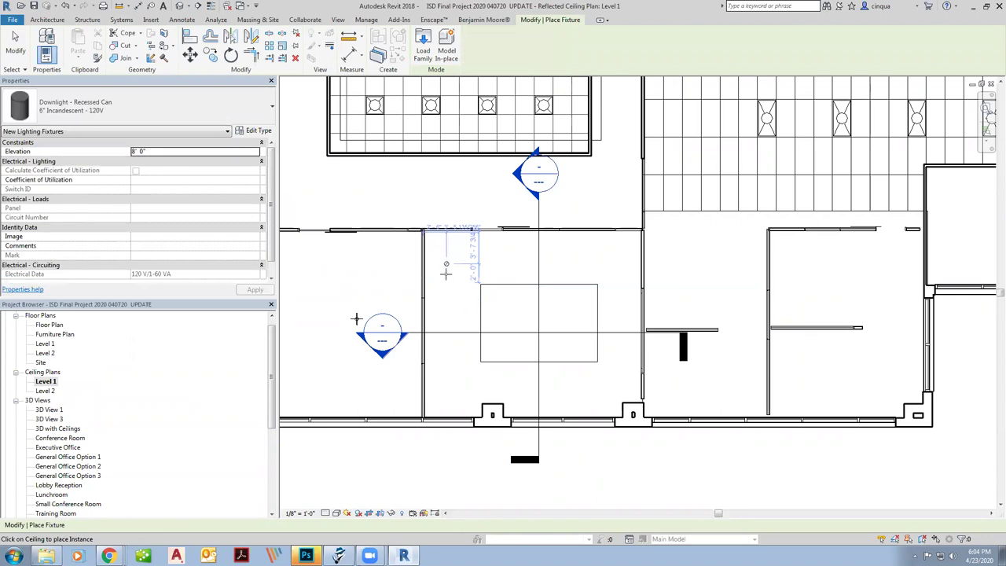
Step: Place four recessed can downlights around the conference table
{"action": "left_click", "coordinate": [445, 304]}
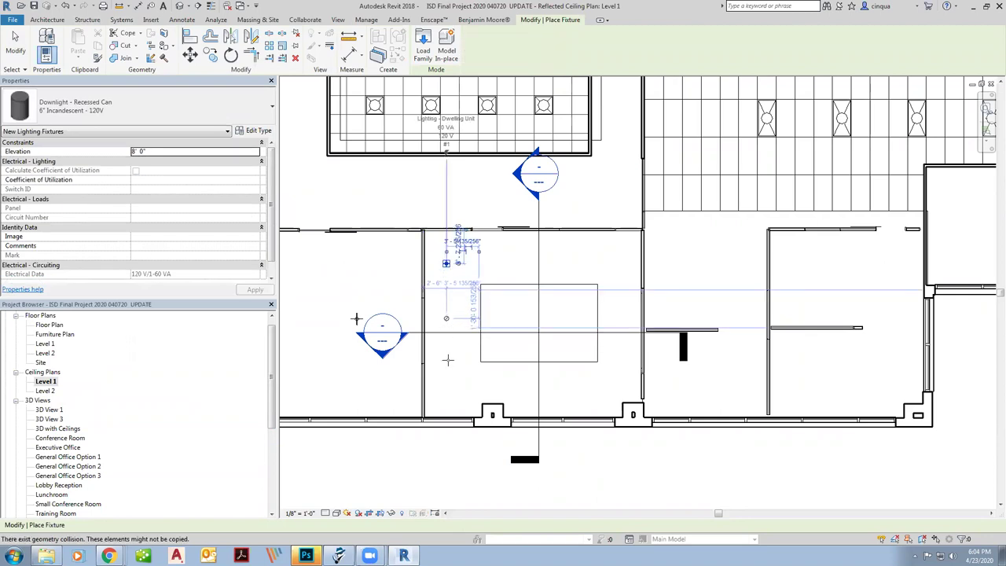
{"action": "left_click", "coordinate": [450, 385]}
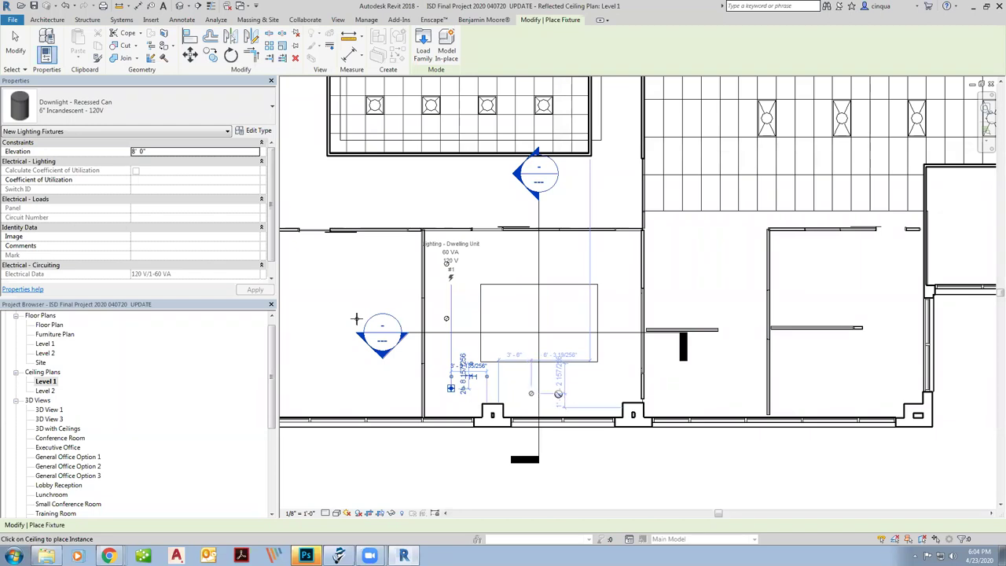
{"action": "left_click", "coordinate": [580, 392]}
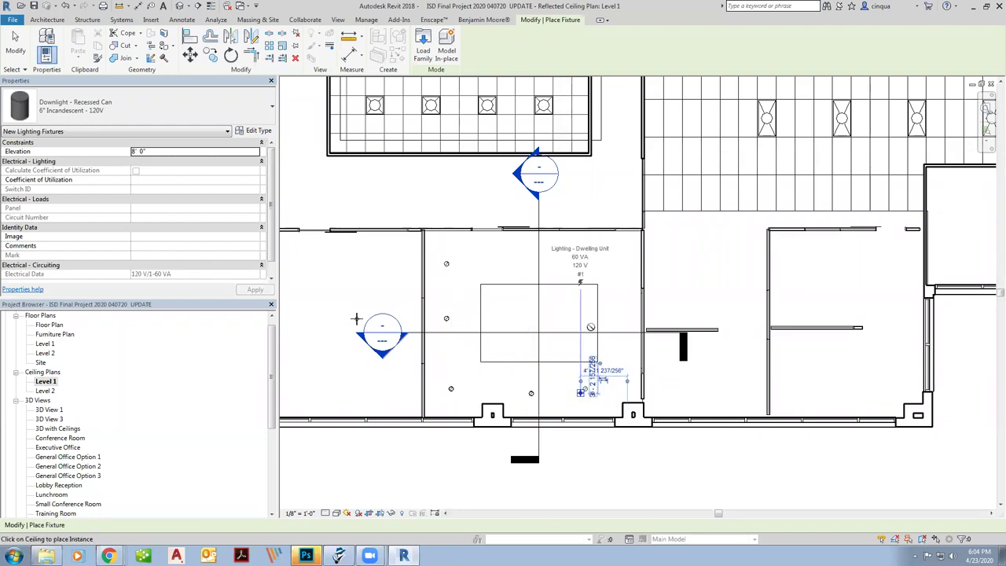
{"action": "left_click", "coordinate": [580, 258]}
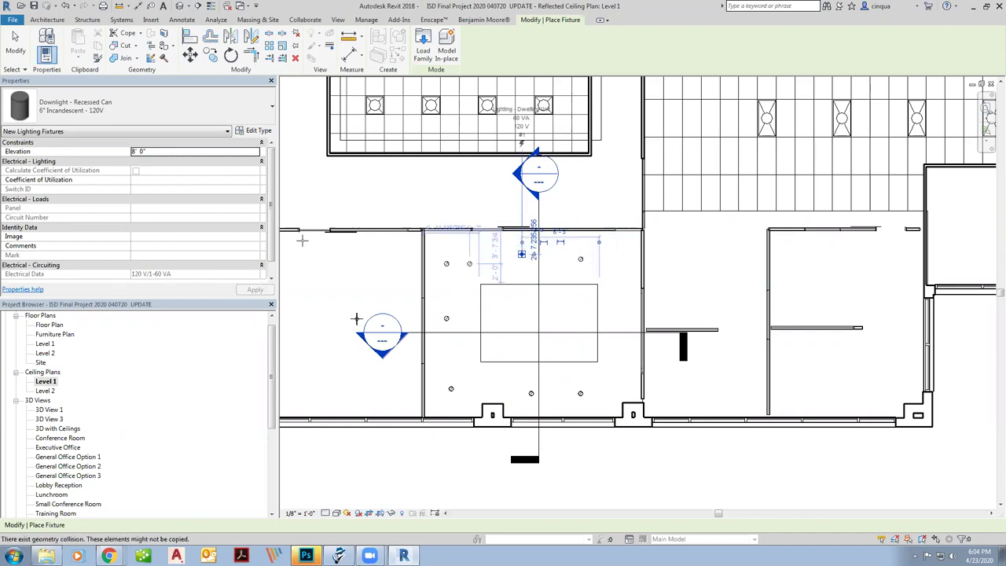
Step: Add one more downlight, then a Wall Washer 6" Incandescent - 120V near the right wall
{"action": "left_click", "coordinate": [521, 254]}
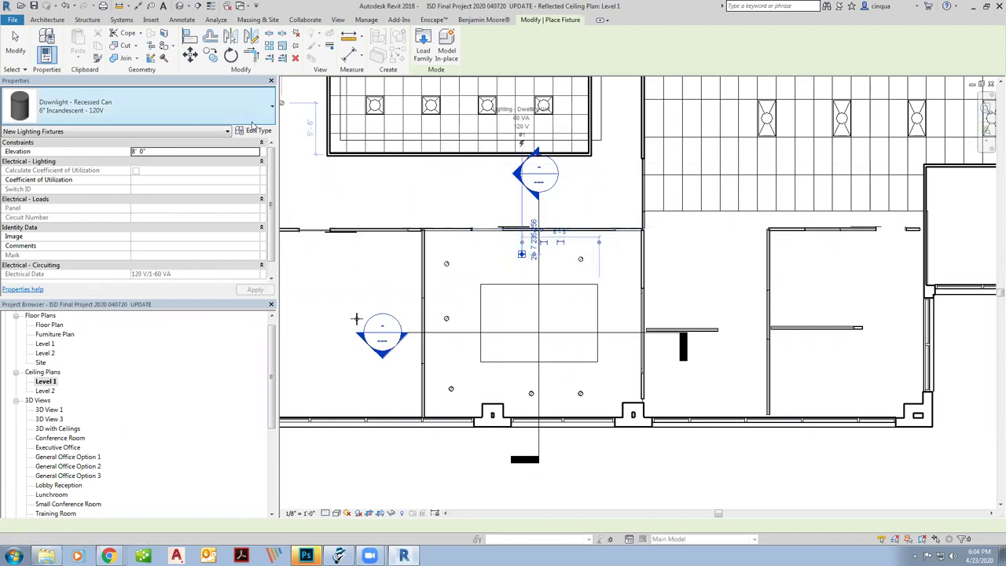
{"action": "left_click", "coordinate": [165, 111]}
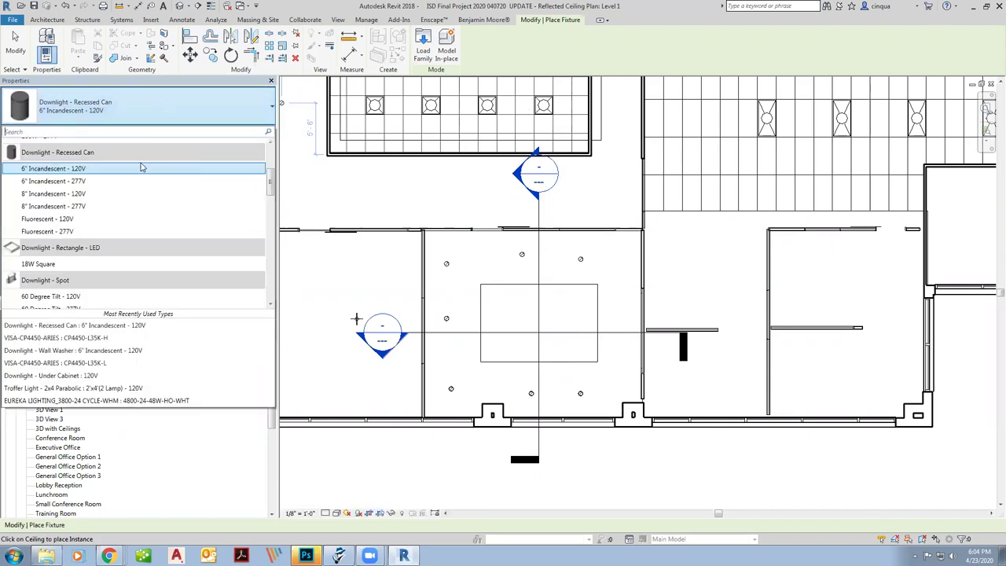
{"action": "scroll", "coordinate": [124, 229], "scroll_direction": "down", "scroll_amount": 1}
{"action": "scroll", "coordinate": [124, 229], "scroll_direction": "down", "scroll_amount": 4}
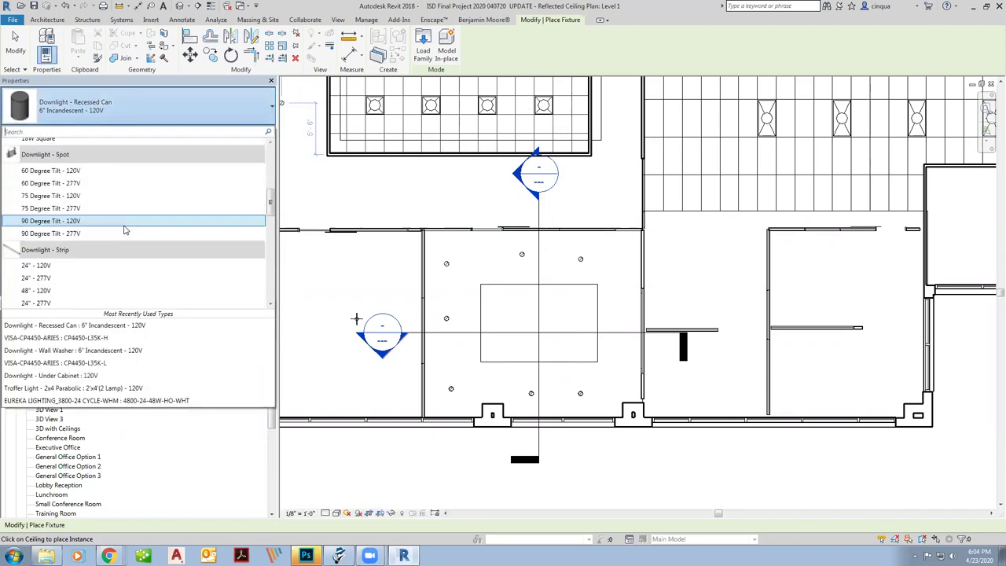
{"action": "scroll", "coordinate": [124, 230], "scroll_direction": "down", "scroll_amount": 2}
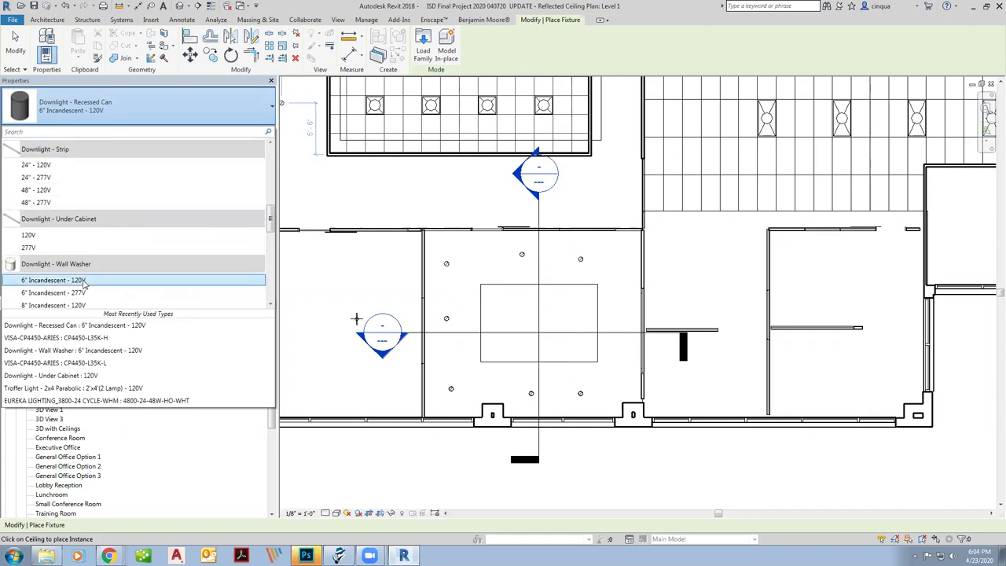
{"action": "left_click", "coordinate": [84, 281]}
{"action": "scroll", "coordinate": [616, 286], "scroll_direction": "up", "scroll_amount": 1}
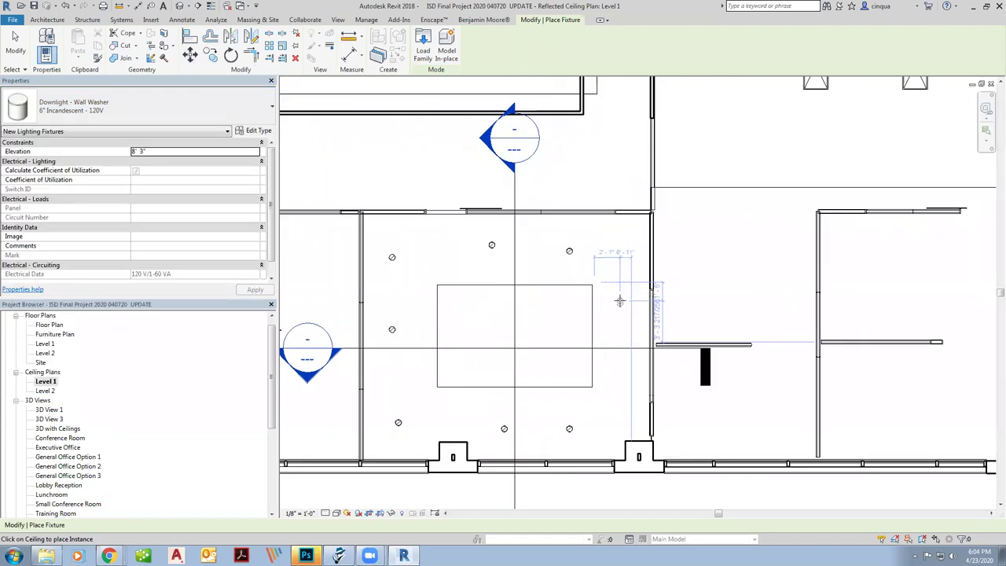
{"action": "scroll", "coordinate": [620, 300], "scroll_direction": "up", "scroll_amount": 3}
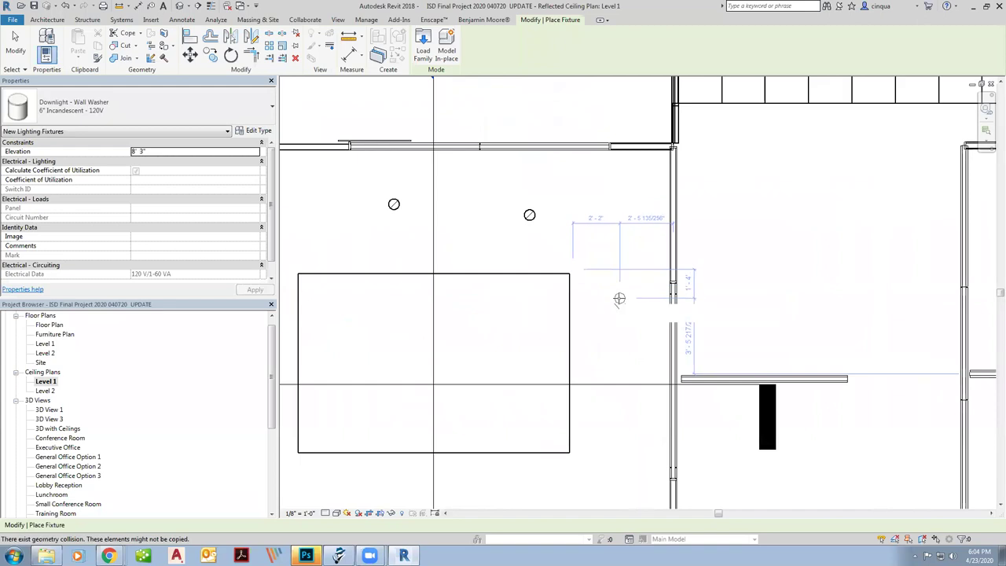
{"action": "left_click", "coordinate": [619, 298]}
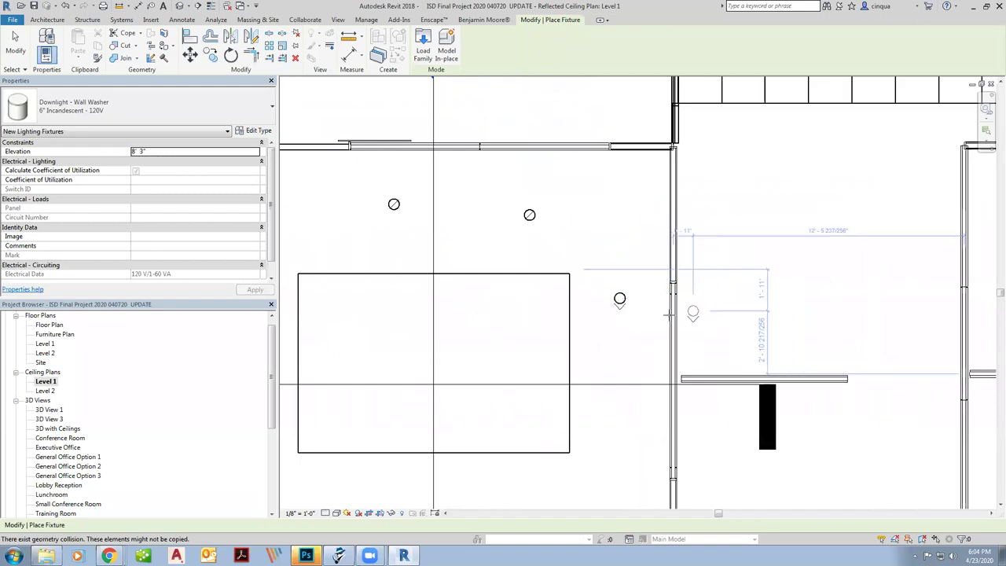
{"action": "key", "text": "Escape"}
{"action": "key", "text": "Escape"}
Step: Rotate the wall washer 90° with RO
{"action": "left_click", "coordinate": [620, 302]}
{"action": "key", "text": "Escape"}
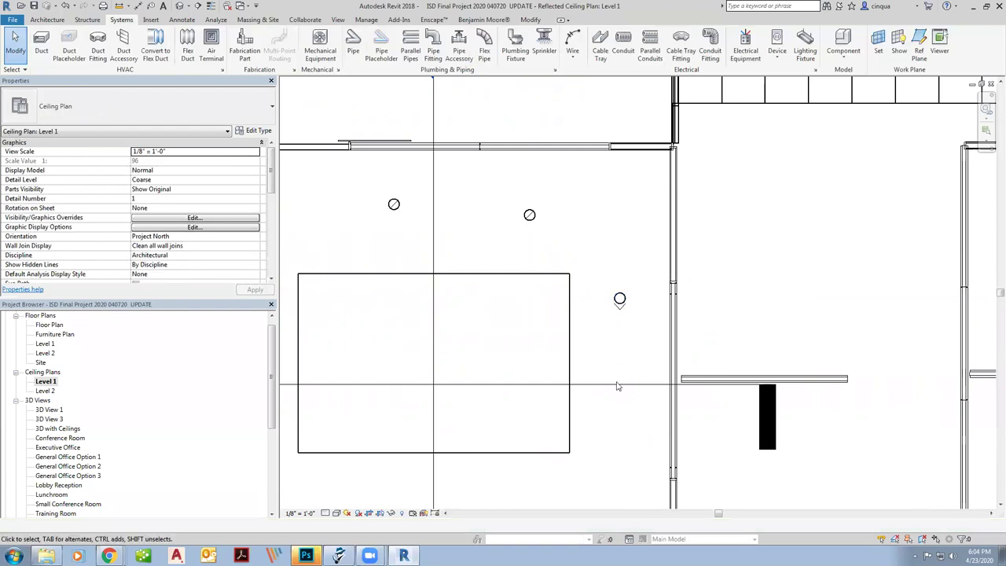
{"action": "left_click", "coordinate": [620, 302]}
{"action": "key", "text": "r"}
{"action": "key", "text": "o"}
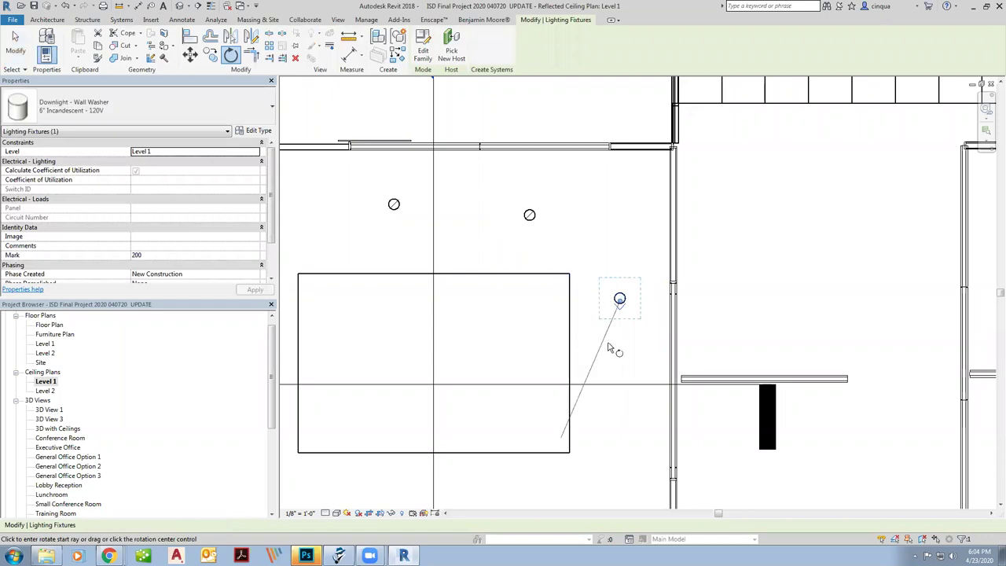
{"action": "left_click", "coordinate": [618, 356]}
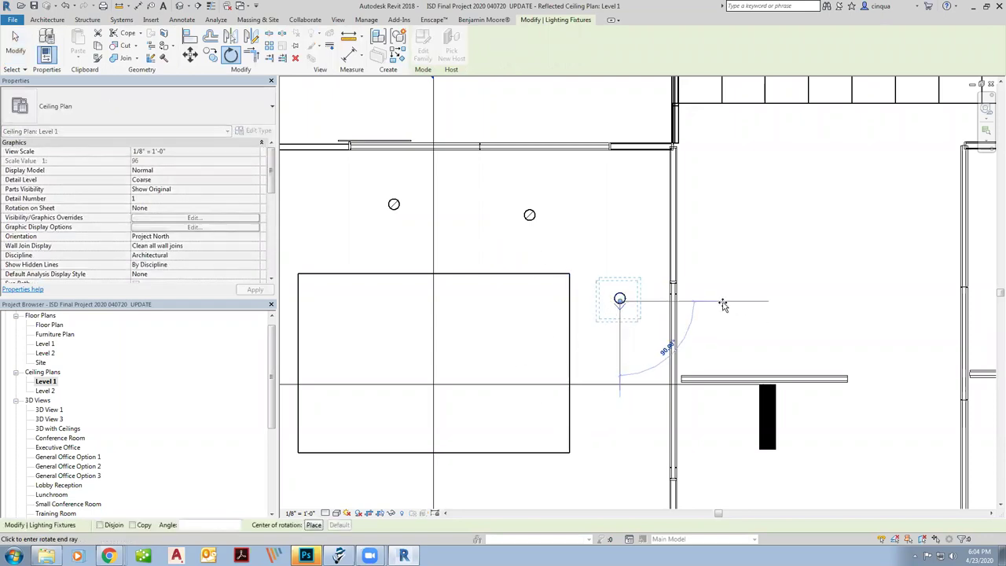
{"action": "left_click", "coordinate": [721, 302]}
{"action": "key", "text": "Escape"}
Step: Copy the rotated wall washer downward along the right wall
{"action": "left_click", "coordinate": [616, 300]}
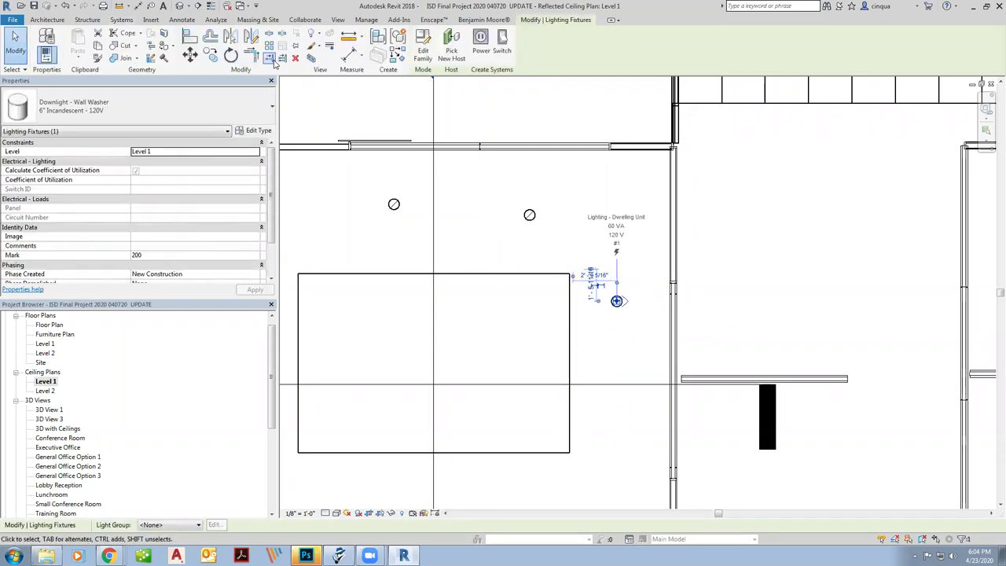
{"action": "left_click", "coordinate": [210, 53]}
{"action": "scroll", "coordinate": [502, 239], "scroll_direction": "down", "scroll_amount": 2}
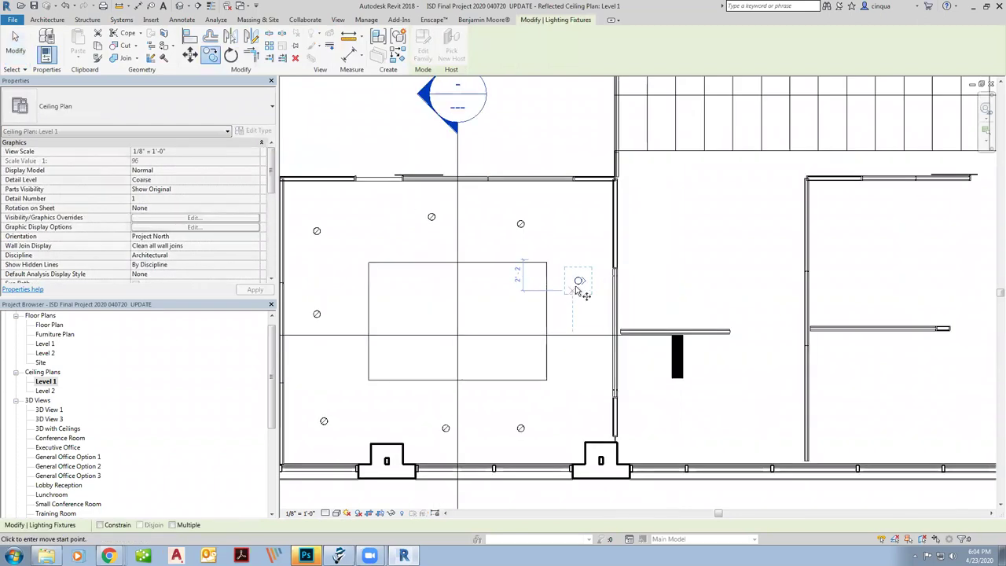
{"action": "left_click", "coordinate": [578, 281]}
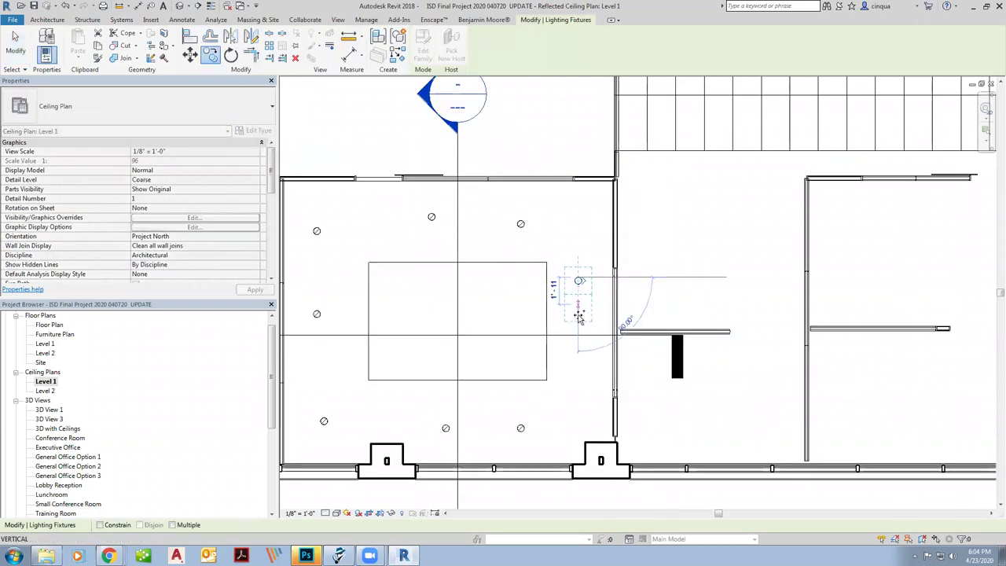
{"action": "left_click", "coordinate": [579, 360]}
{"action": "key", "text": "Escape"}
{"action": "key", "text": "Escape"}
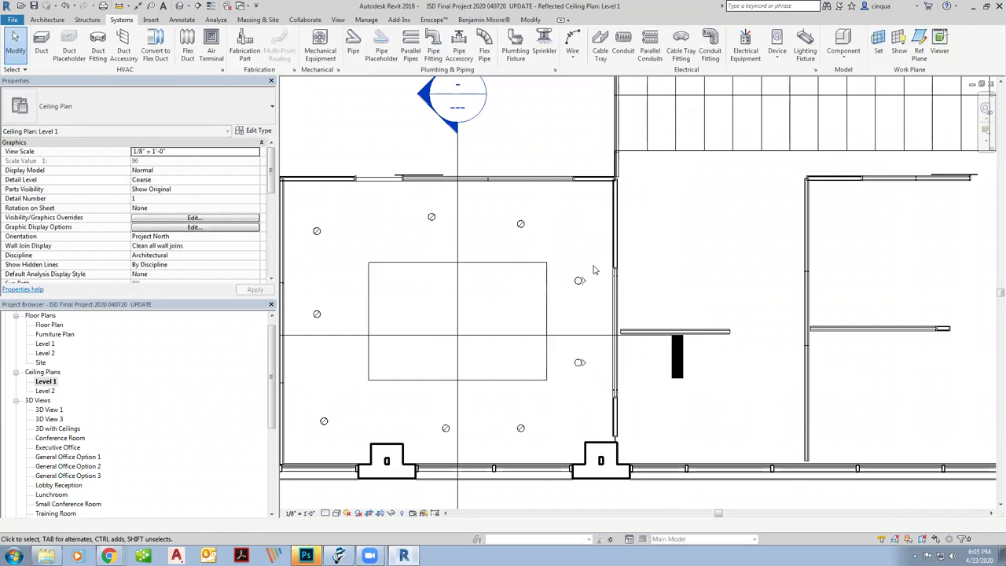
{"action": "scroll", "coordinate": [596, 340], "scroll_direction": "down", "scroll_amount": 1}
Step: Choose the CP4450-L35K-H lighting fixture type, then return to the Small Conference Room 3D view
{"action": "scroll", "coordinate": [495, 318], "scroll_direction": "up", "scroll_amount": 1}
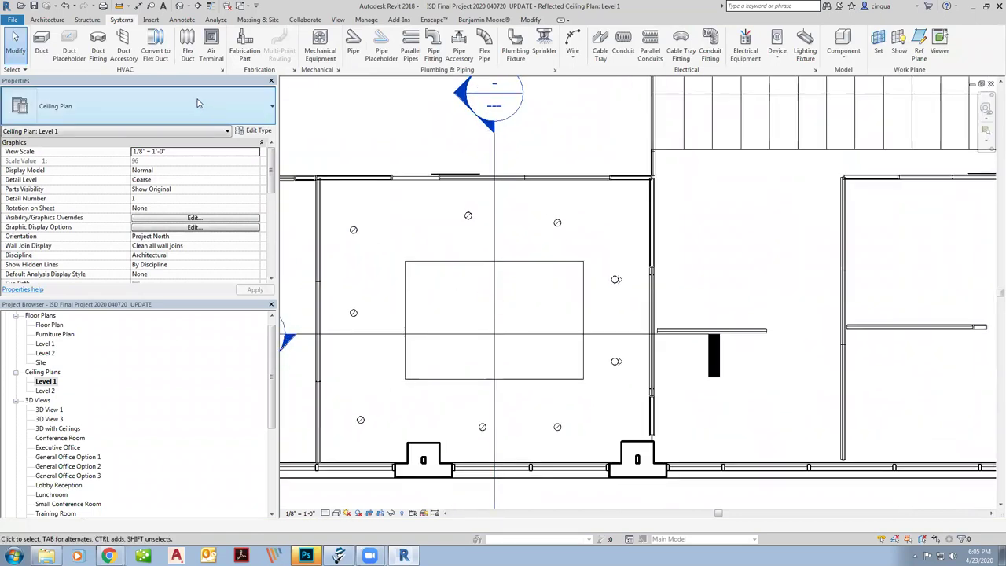
{"action": "left_click", "coordinate": [840, 49]}
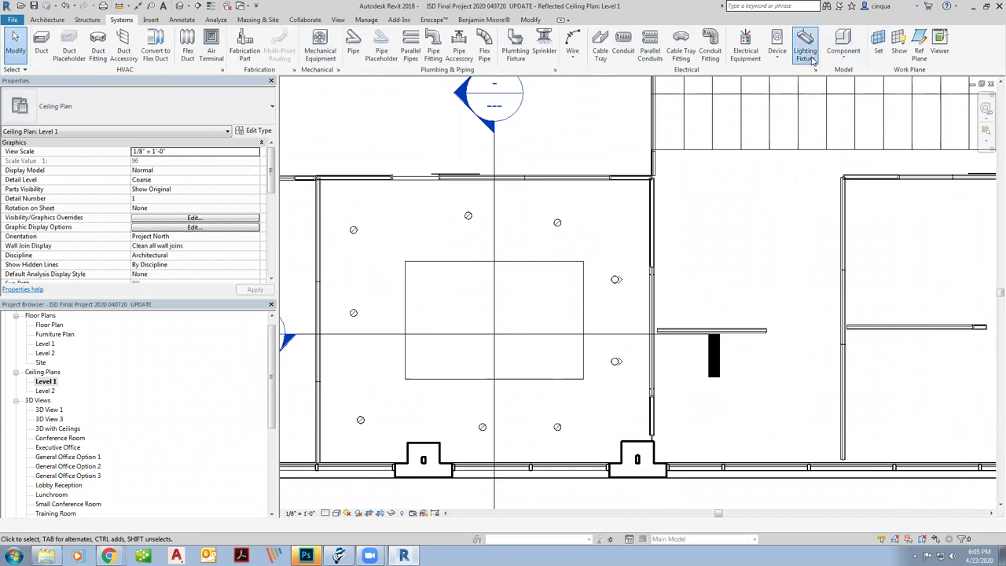
{"action": "left_click", "coordinate": [200, 108]}
{"action": "scroll", "coordinate": [203, 176], "scroll_direction": "down", "scroll_amount": 10}
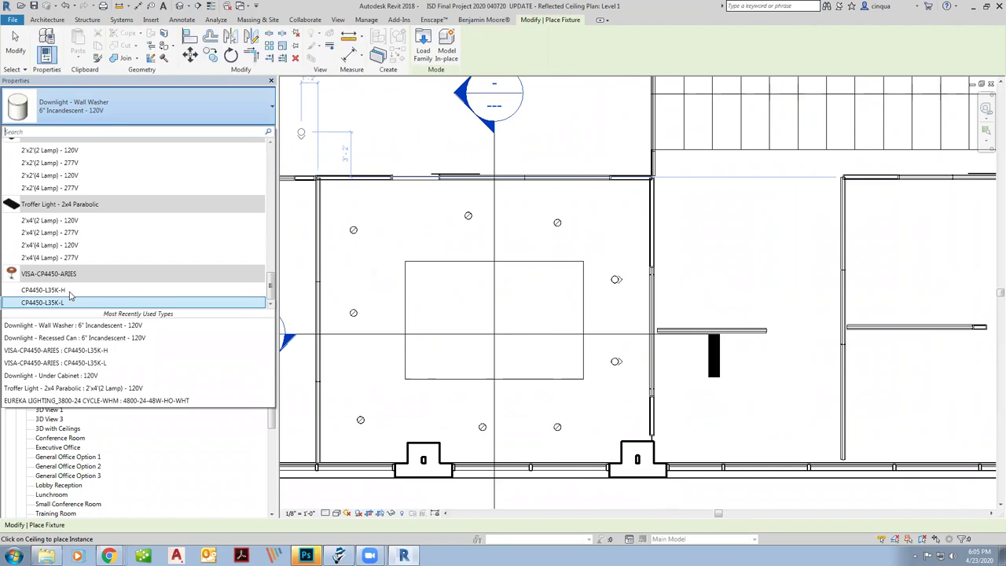
{"action": "left_click", "coordinate": [99, 294]}
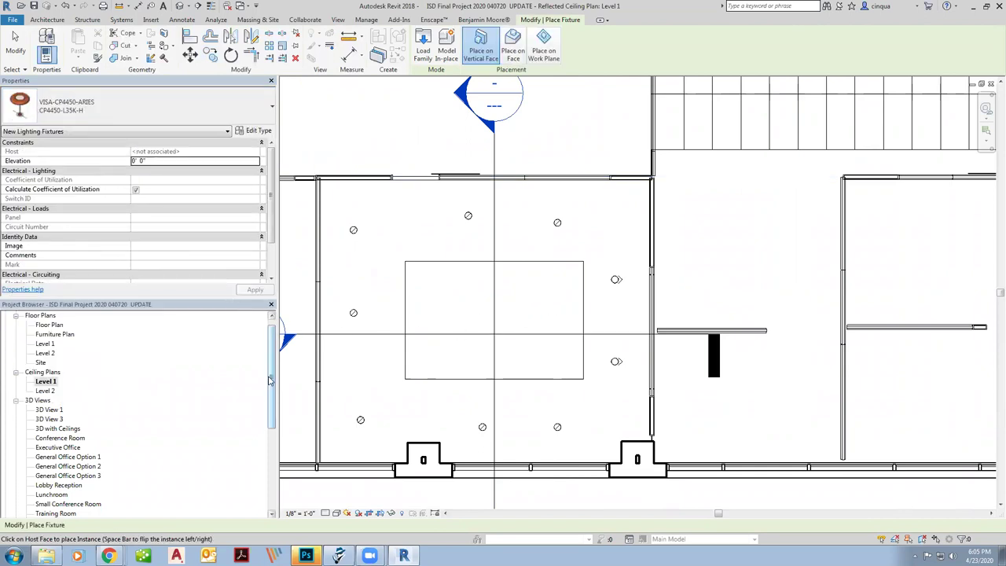
{"action": "left_click_drag", "start_coordinate": [271, 381], "coordinate": [272, 440]}
Step: In the Small Conference Room 3D view, start a component placement using the CP4450-L35K-H fixture type
{"action": "double_click", "coordinate": [95, 392]}
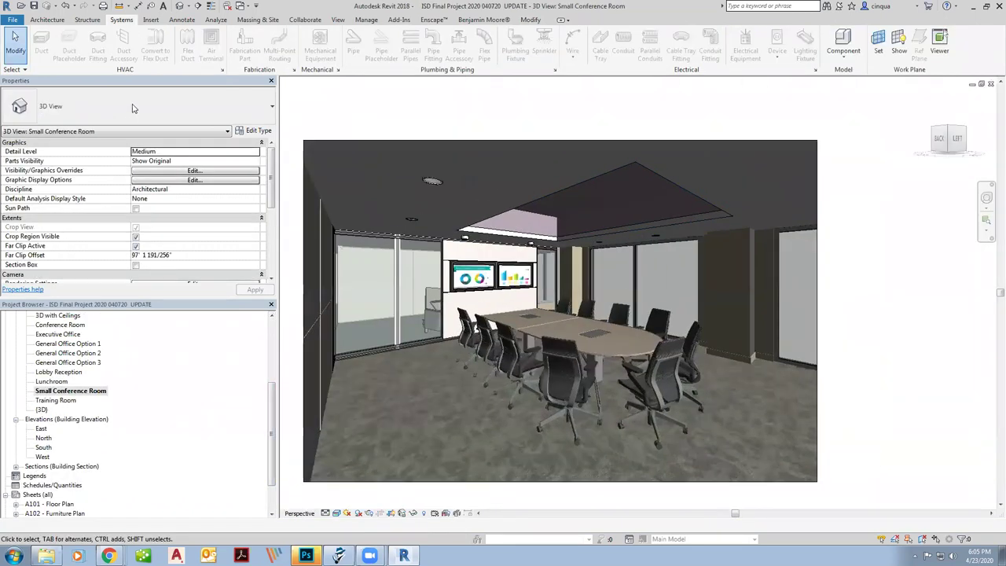
{"action": "left_click", "coordinate": [47, 20]}
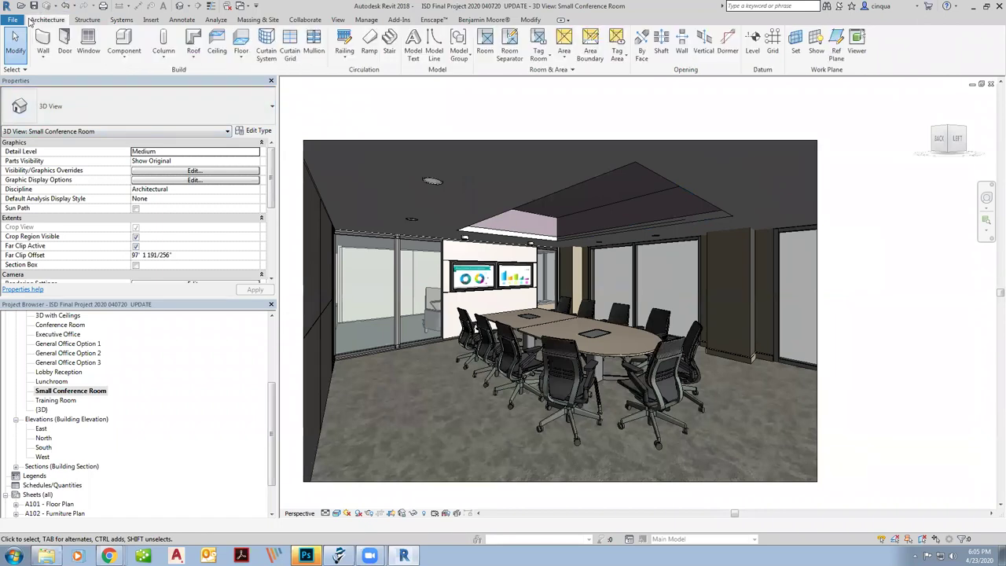
{"action": "left_click", "coordinate": [123, 53]}
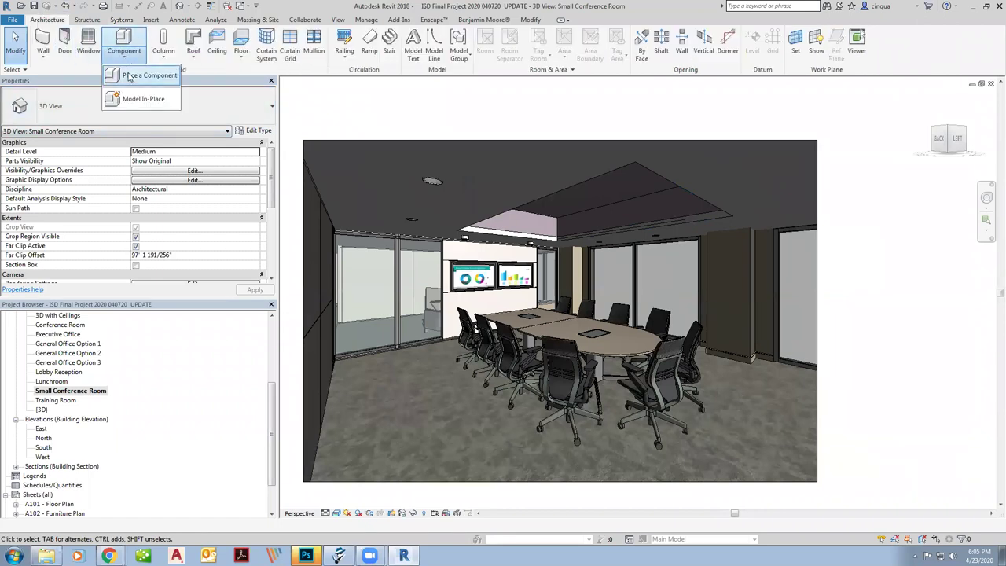
{"action": "left_click", "coordinate": [128, 76]}
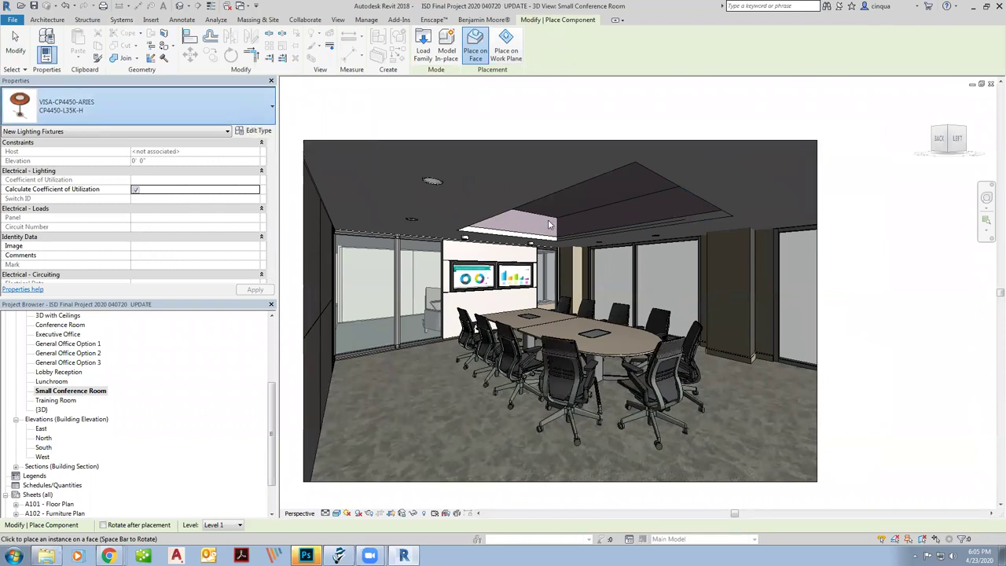
{"action": "left_click", "coordinate": [260, 106]}
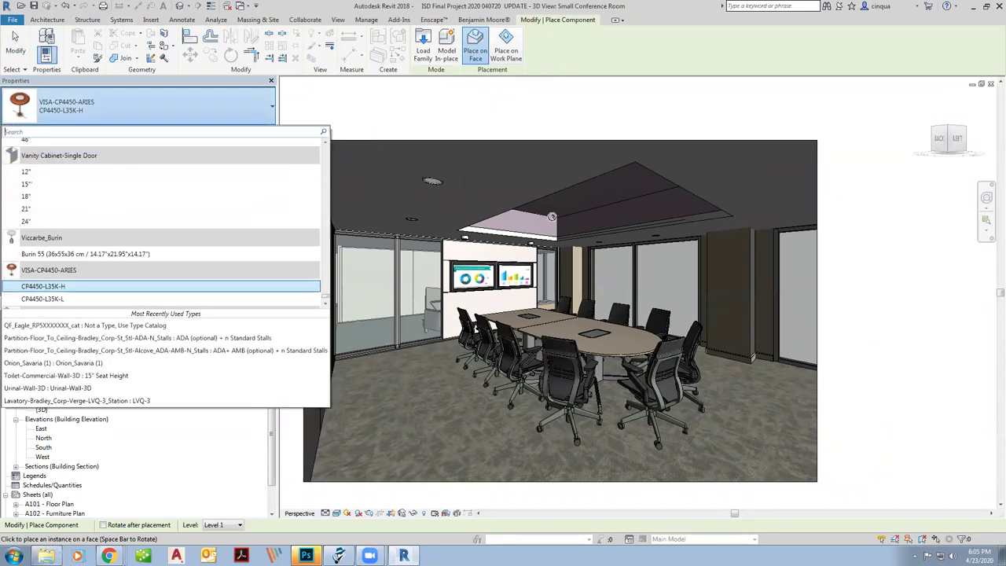
{"action": "left_click", "coordinate": [150, 286]}
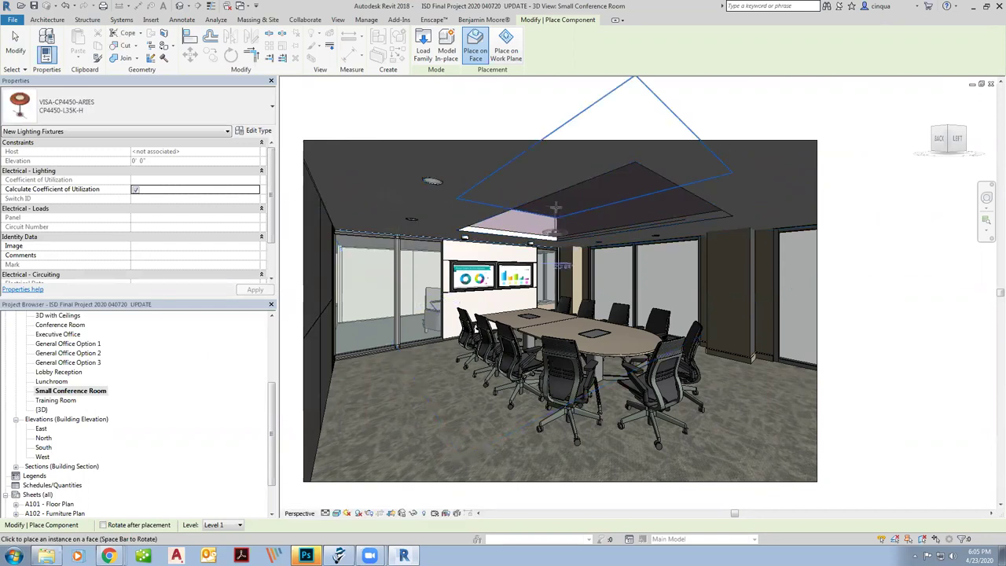
Step: Place two CP4450-L35K-H pendants on the raised ceiling coffer above the table
{"action": "left_click", "coordinate": [611, 193]}
{"action": "left_click", "coordinate": [602, 227]}
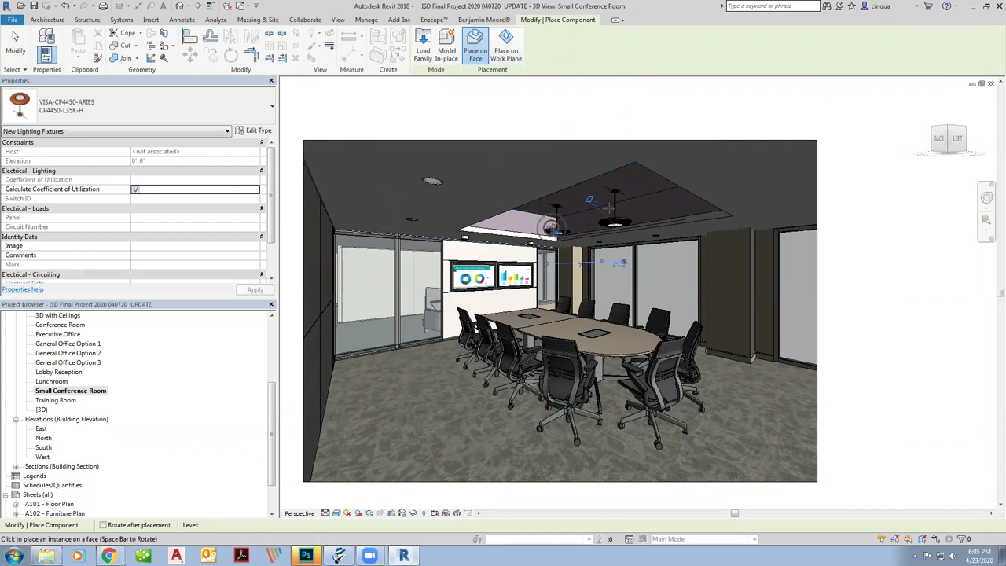
{"action": "key", "text": "Escape"}
{"action": "key", "text": "Escape"}
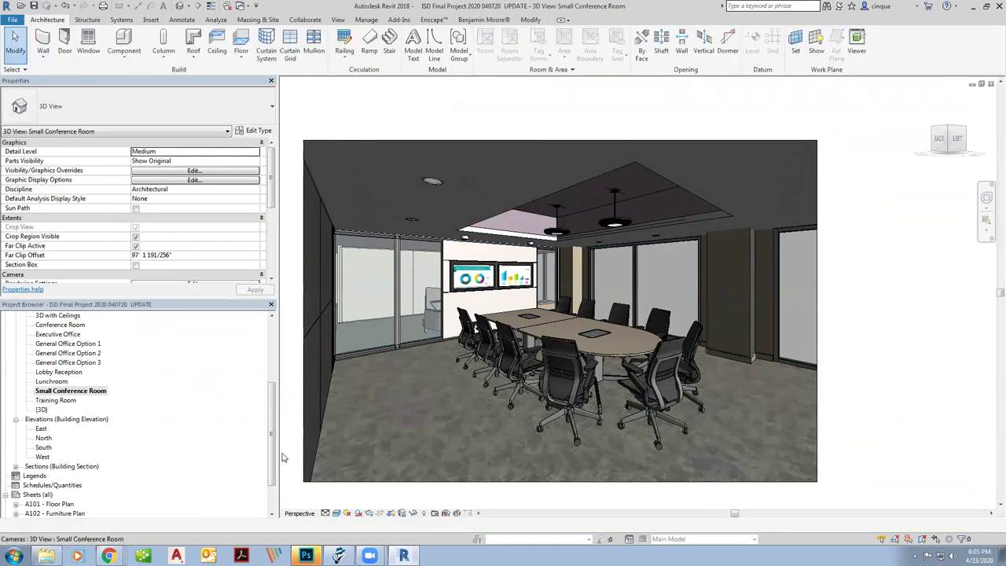
Step: On the Level 1 ceiling plan, move the first pendant into the coffer's left half
{"action": "scroll", "coordinate": [71, 416], "scroll_direction": "up", "scroll_amount": 4}
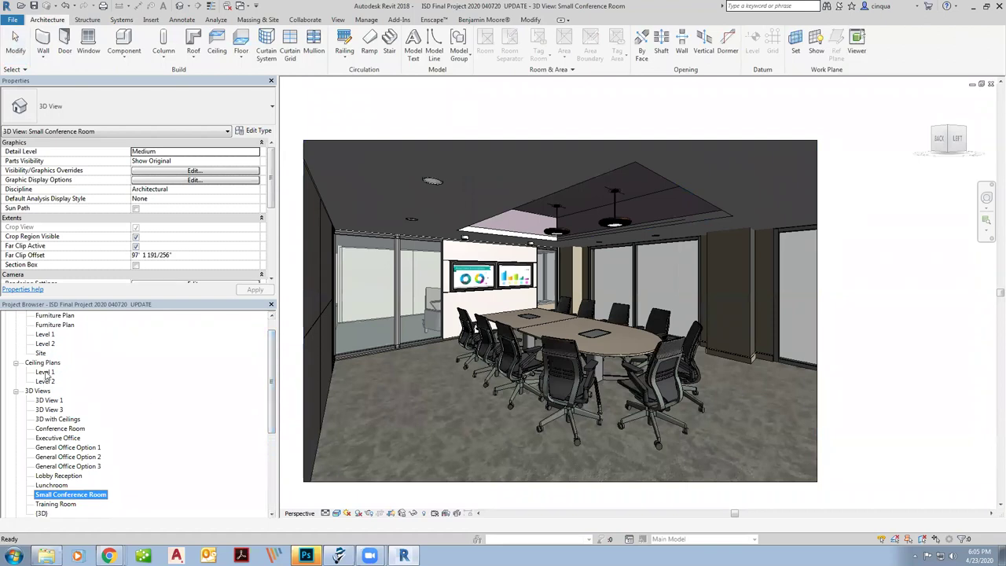
{"action": "double_click", "coordinate": [45, 372]}
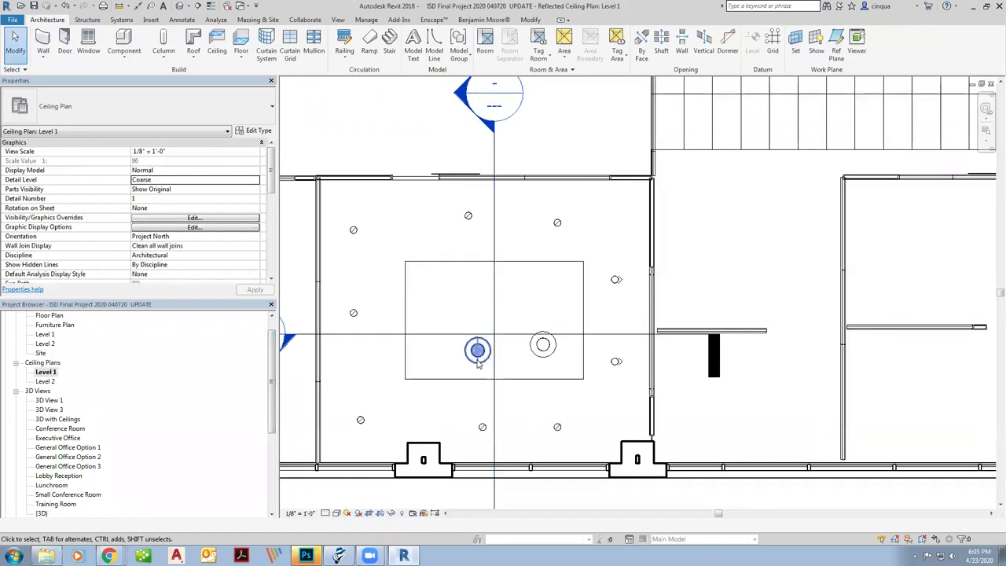
{"action": "left_click", "coordinate": [478, 355]}
{"action": "left_click_drag", "start_coordinate": [478, 357], "coordinate": [453, 334]}
{"action": "left_click", "coordinate": [544, 355]}
{"action": "key", "text": "Escape"}
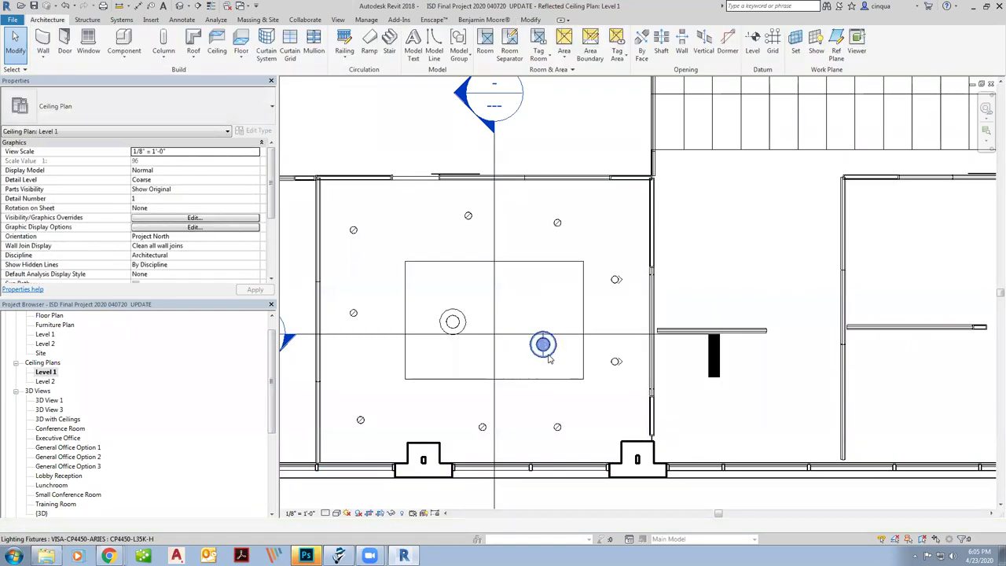
Step: Move the second pendant beside the first, then return to the Small Conference Room 3D view
{"action": "left_click", "coordinate": [542, 348]}
{"action": "left_click_drag", "start_coordinate": [542, 348], "coordinate": [547, 314]}
{"action": "left_click", "coordinate": [352, 482]}
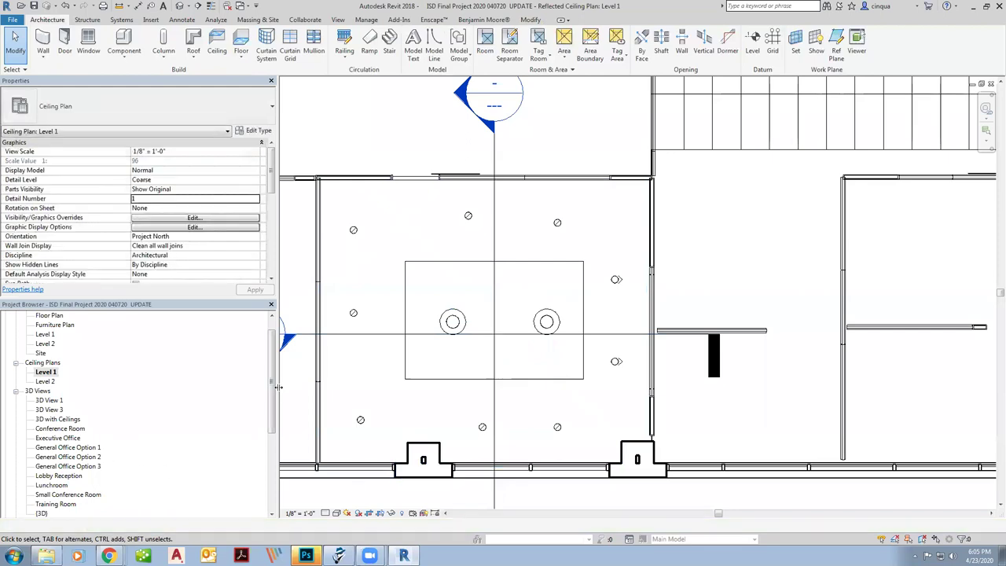
{"action": "left_click_drag", "start_coordinate": [272, 382], "coordinate": [271, 433]}
{"action": "double_click", "coordinate": [69, 390]}
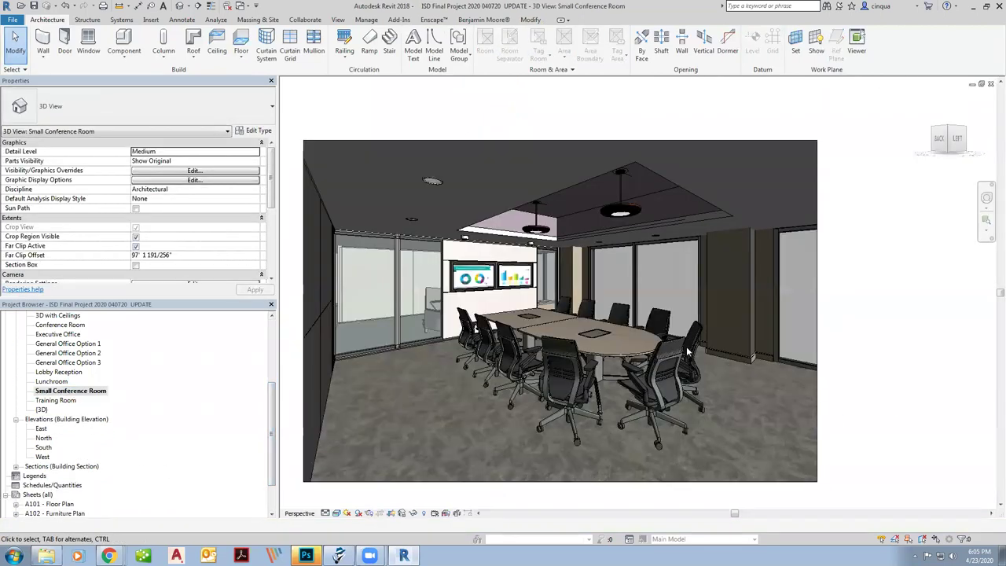
{"action": "scroll", "coordinate": [688, 351], "scroll_direction": "down", "scroll_amount": 1}
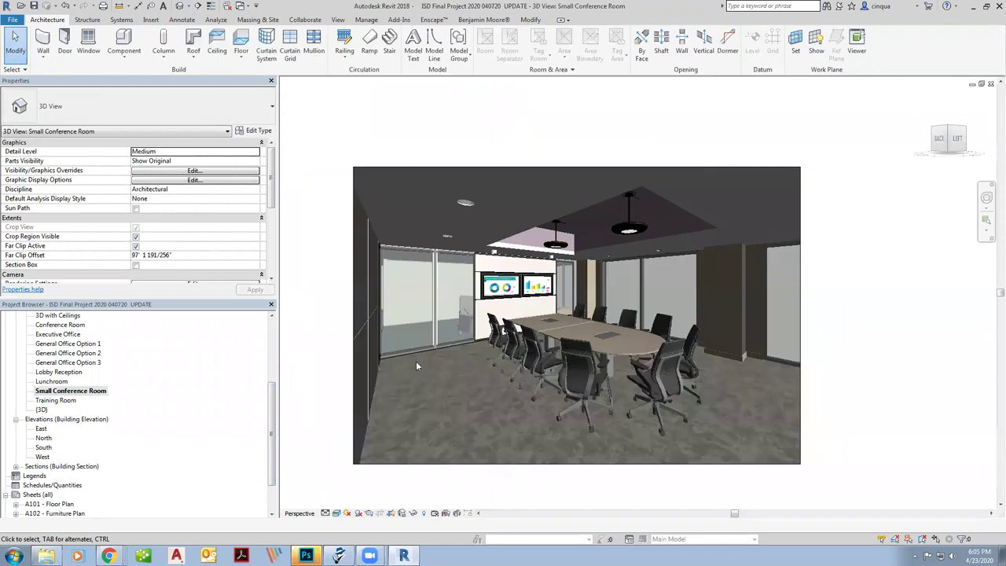
{"action": "left_click", "coordinate": [338, 20]}
{"action": "left_click", "coordinate": [252, 49]}
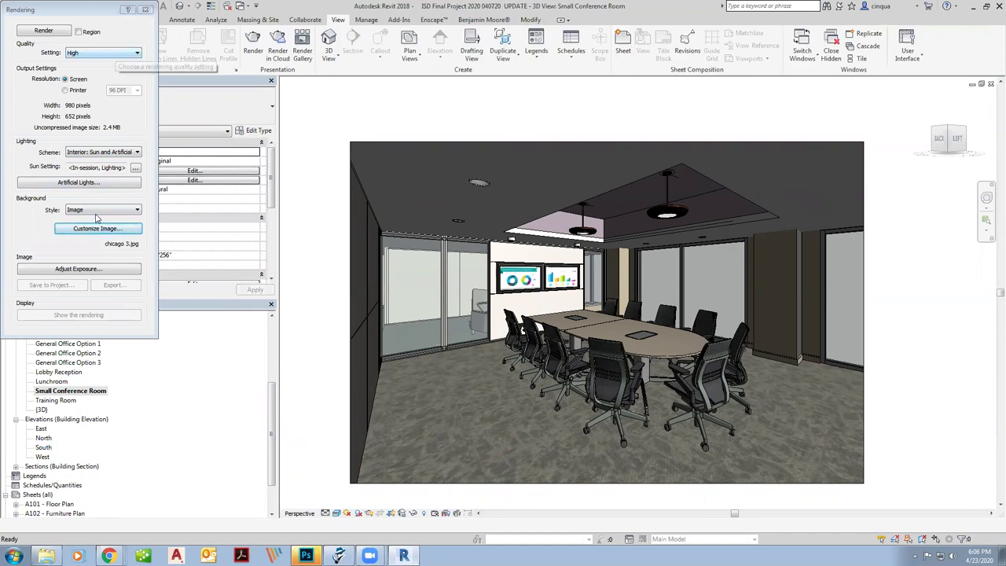
{"action": "left_click", "coordinate": [78, 269]}
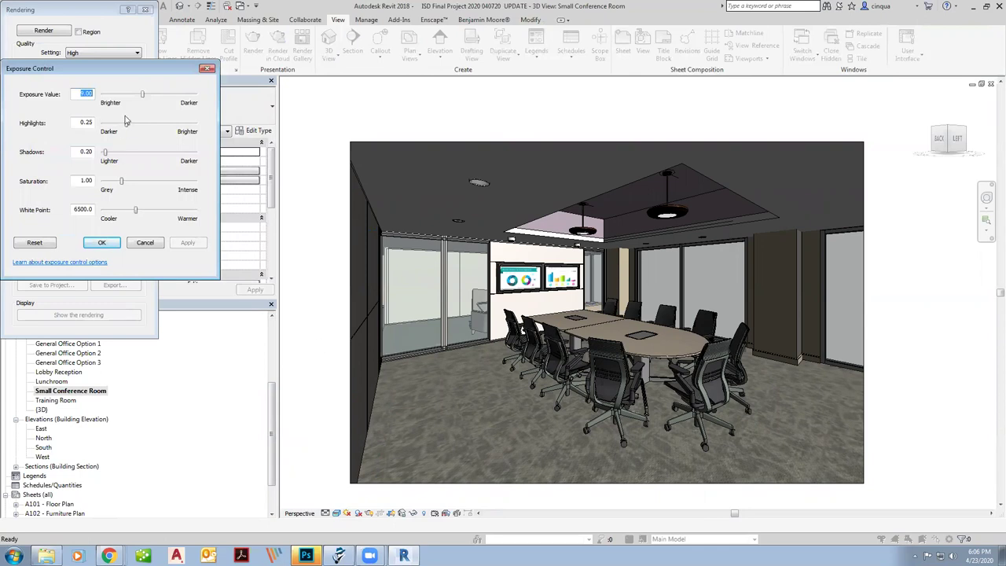
{"action": "left_click", "coordinate": [101, 242]}
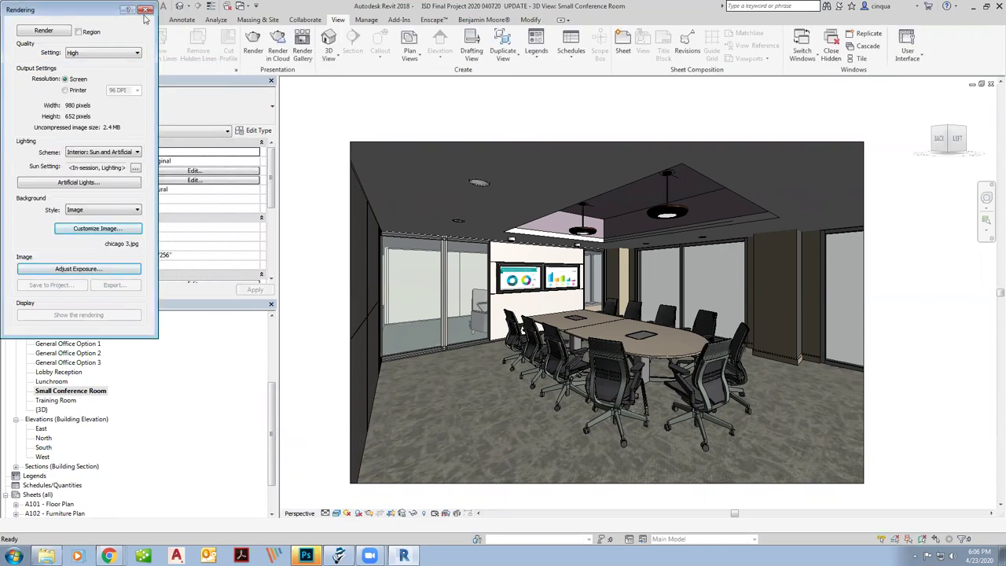
{"action": "left_click", "coordinate": [146, 9]}
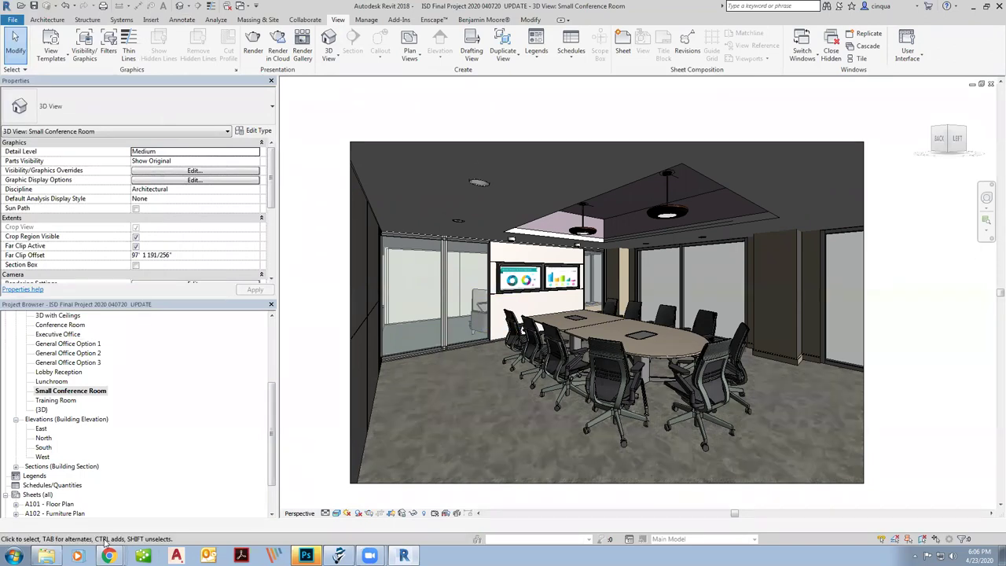
{"action": "mouse_move", "coordinate": [108, 554]}
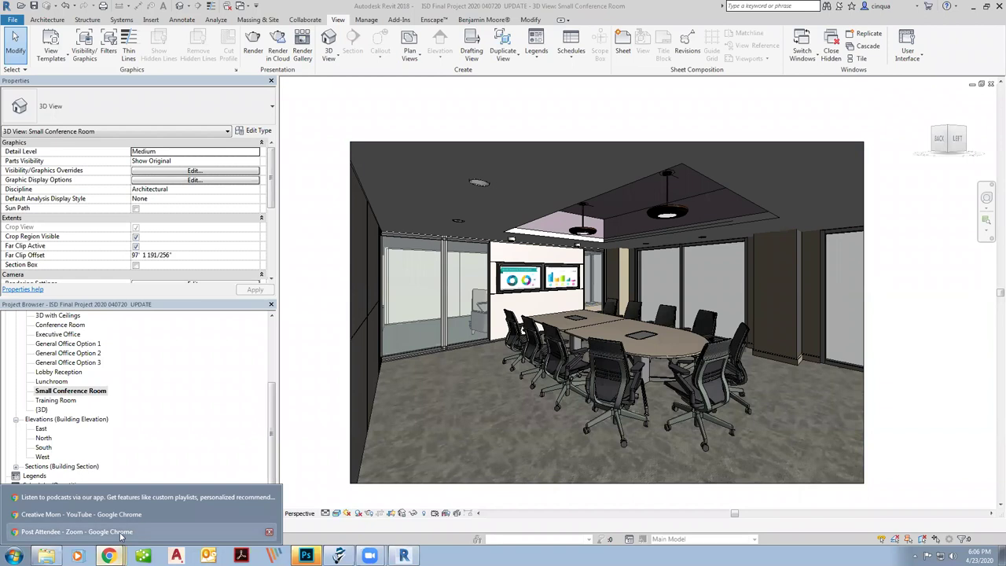
Step: In A360 My Renderings, show all 12 renderings, view the fourth conference-room render, then return to Revit
{"action": "left_click", "coordinate": [94, 531]}
{"action": "left_click", "coordinate": [334, 11]}
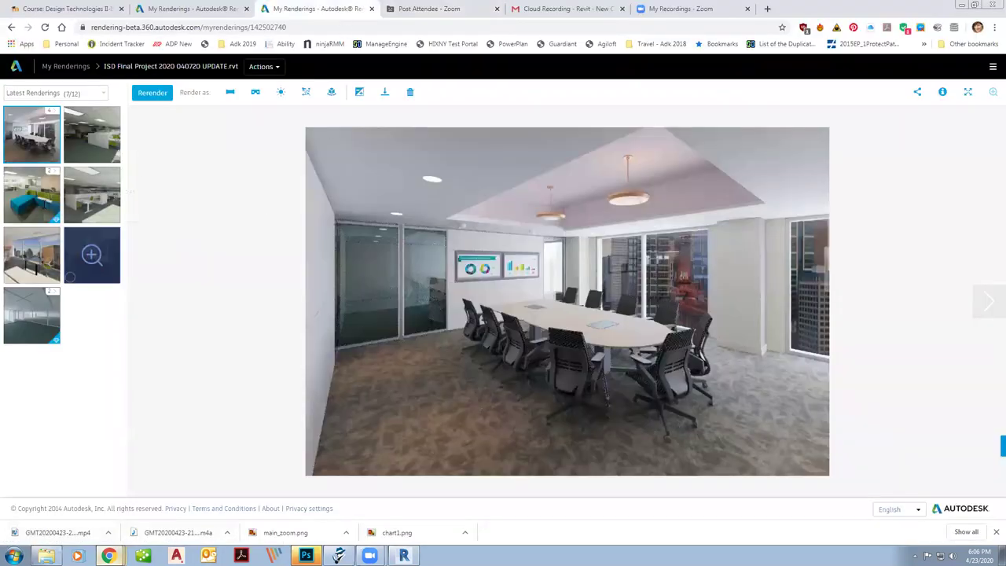
{"action": "left_click", "coordinate": [99, 94]}
{"action": "left_click", "coordinate": [90, 127]}
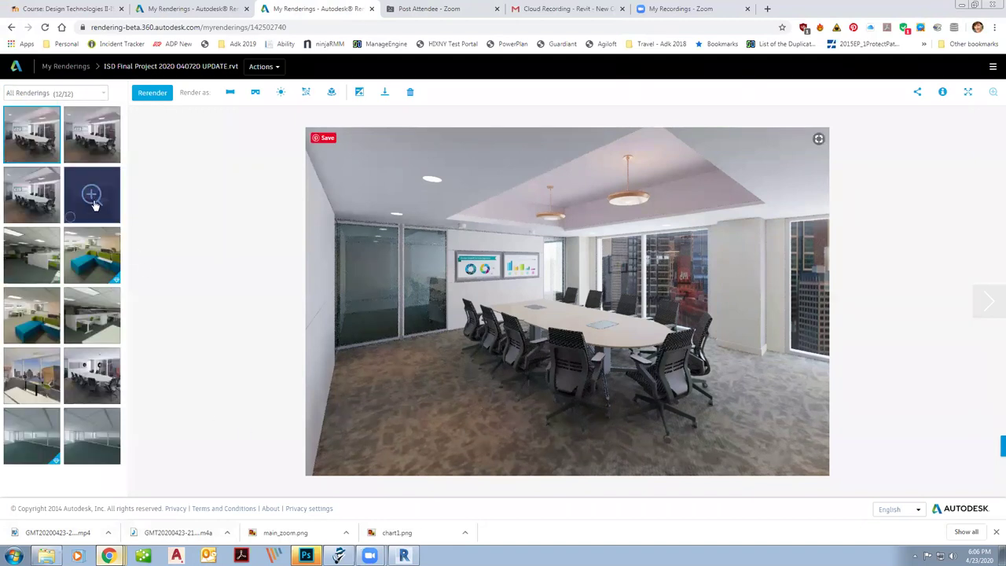
{"action": "left_click", "coordinate": [91, 197]}
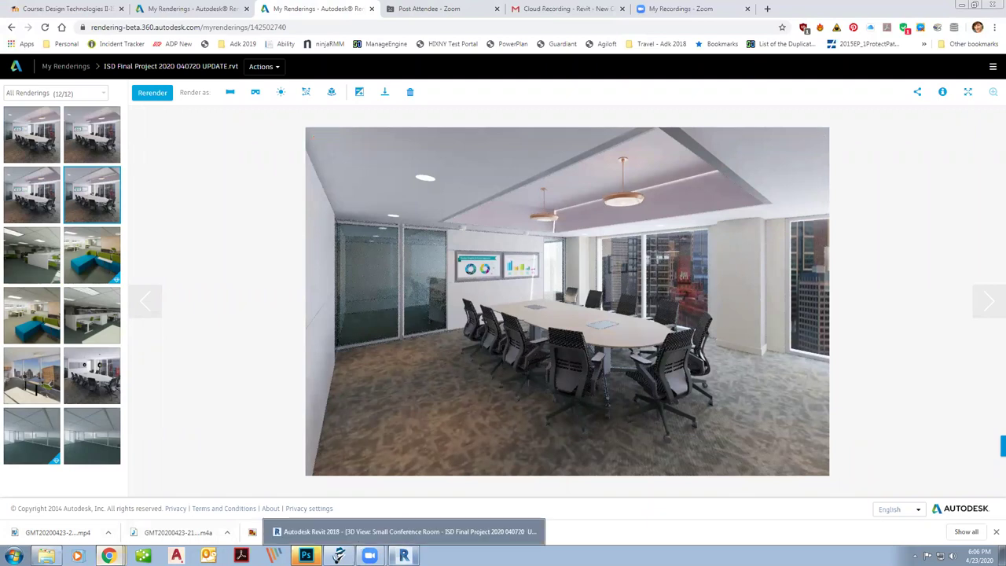
{"action": "left_click", "coordinate": [405, 554]}
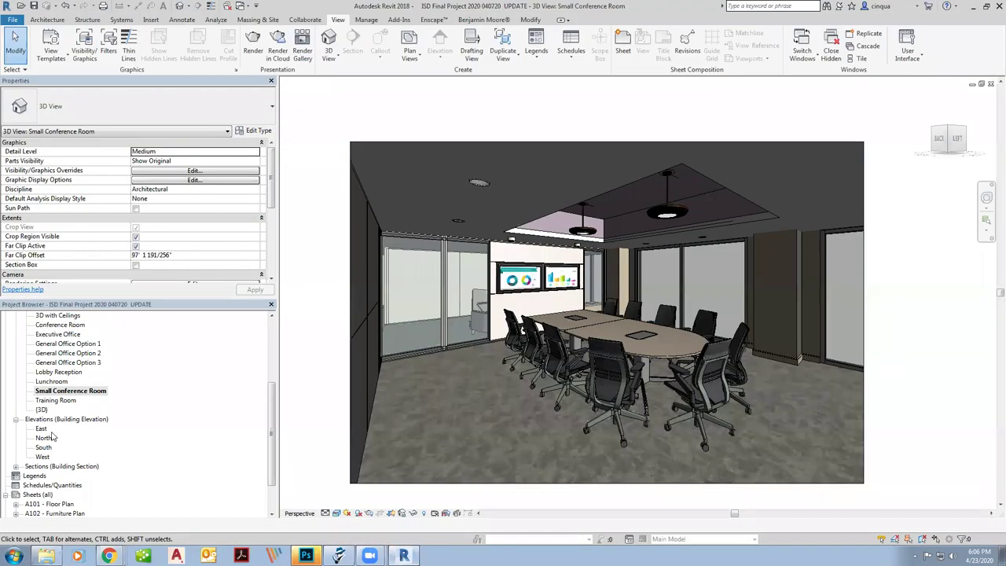
Step: Check the ceiling on the Level 1 ceiling plan, then select the raised coffer in 3D with Ceilings
{"action": "left_click_drag", "start_coordinate": [269, 445], "coordinate": [270, 379]}
{"action": "left_click", "coordinate": [41, 390]}
{"action": "double_click", "coordinate": [41, 392]}
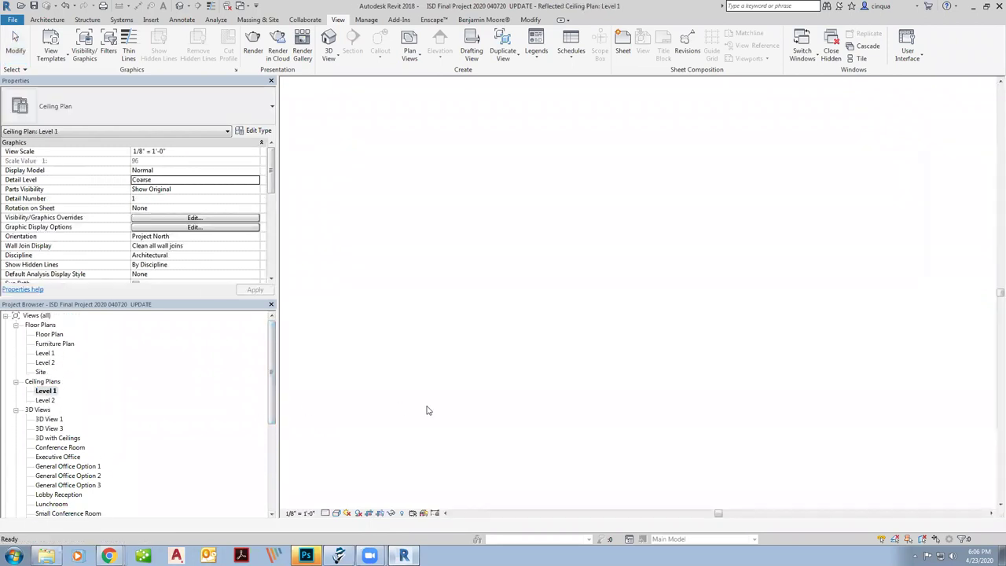
{"action": "left_click", "coordinate": [509, 383]}
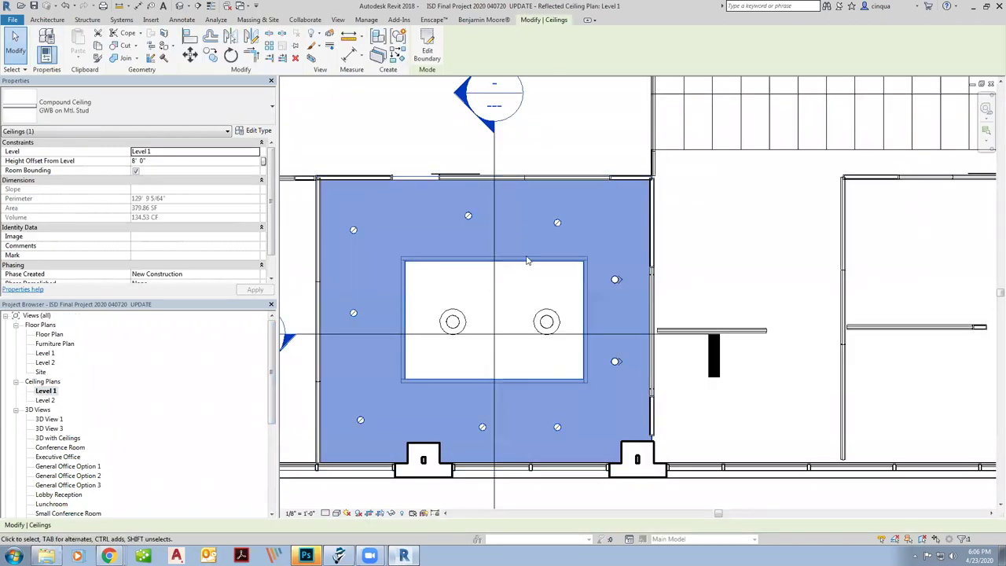
{"action": "key", "text": "Escape"}
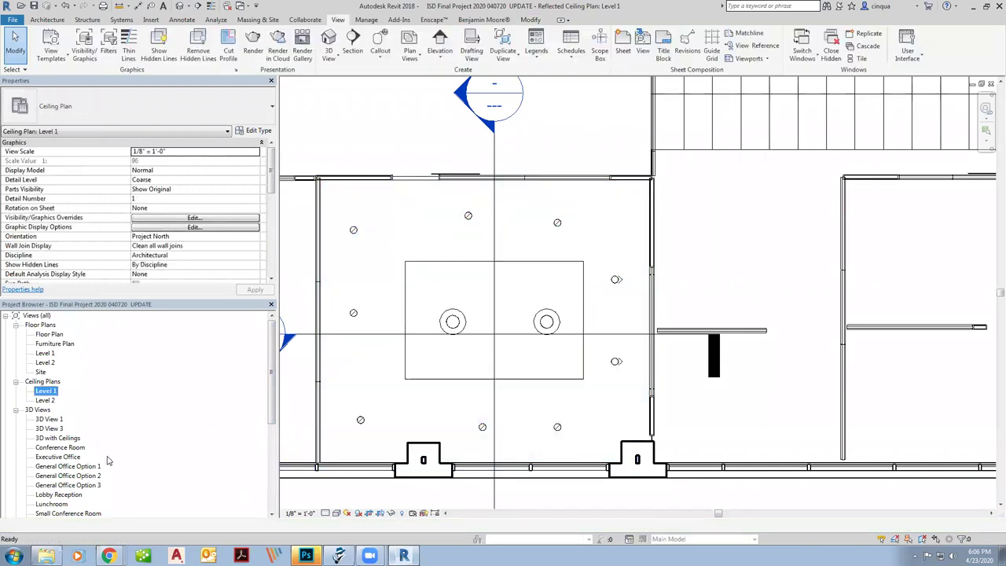
{"action": "double_click", "coordinate": [57, 438]}
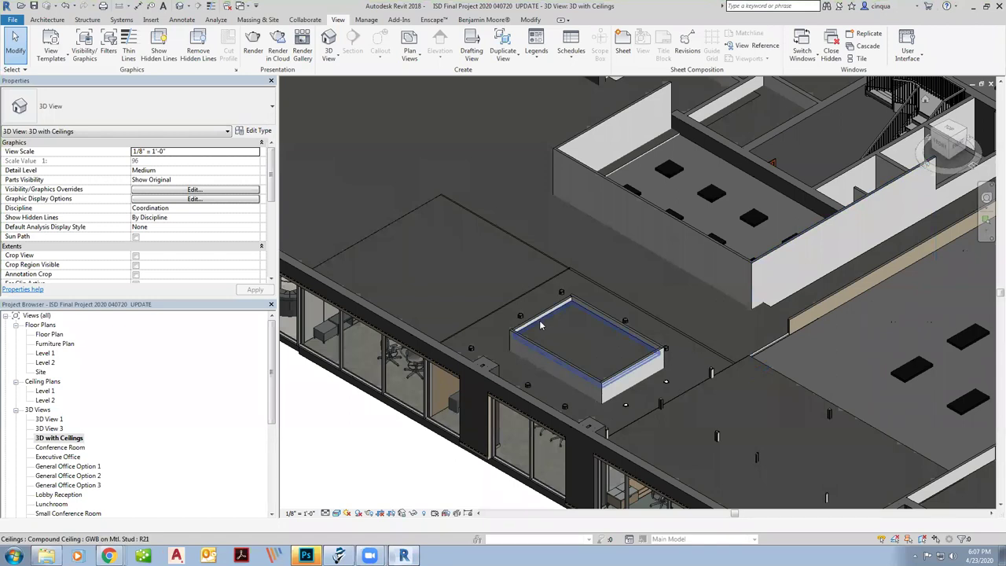
{"action": "left_click", "coordinate": [539, 320]}
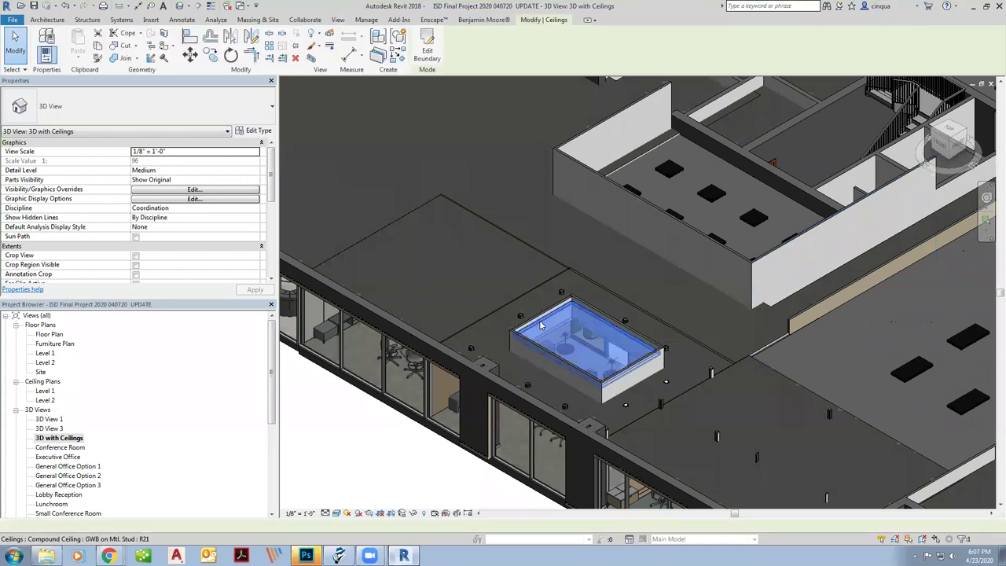
Step: Edit the coffer ceiling boundary on Level 1, nudging its left and top edges
{"action": "left_click", "coordinate": [427, 55]}
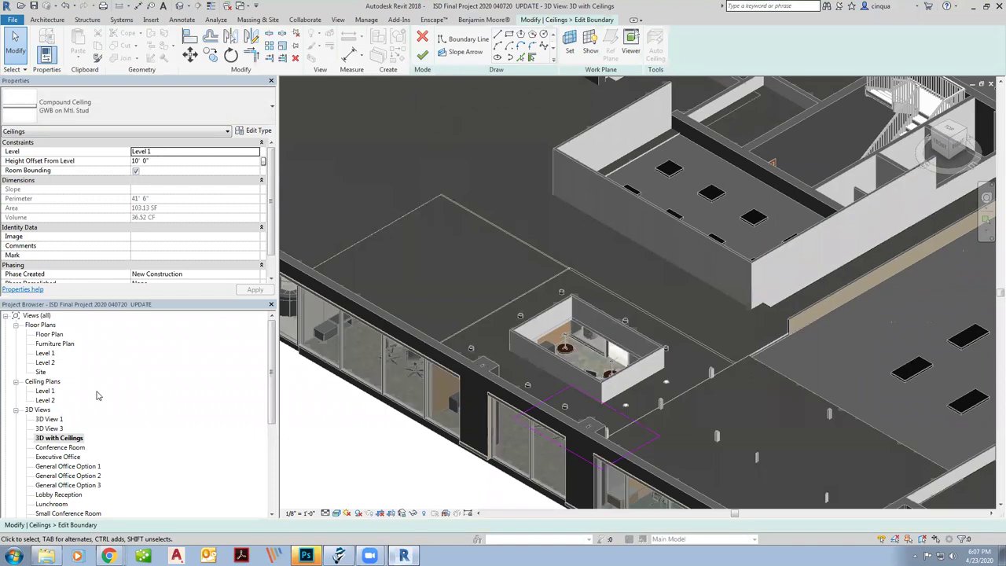
{"action": "double_click", "coordinate": [44, 390]}
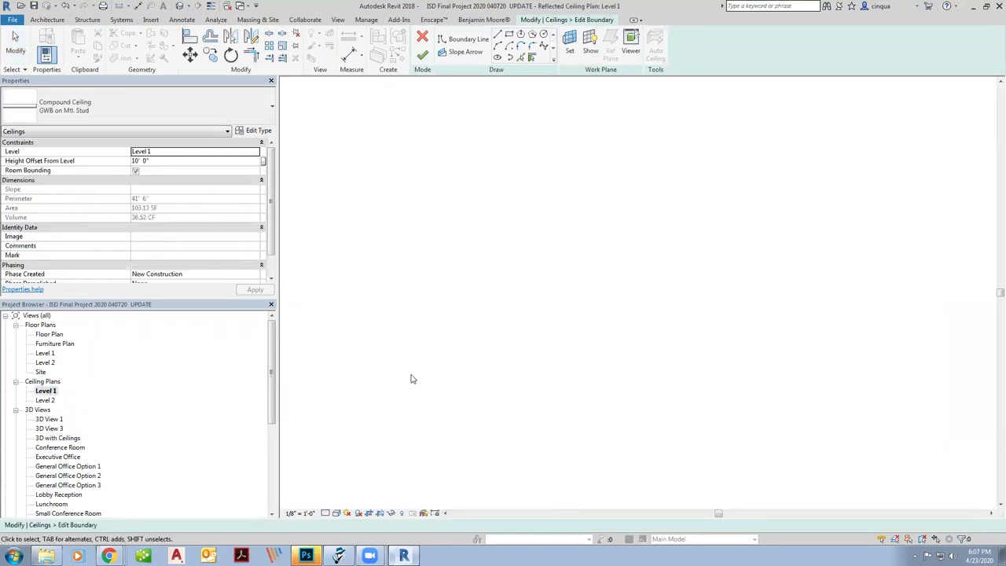
{"action": "scroll", "coordinate": [410, 378], "scroll_direction": "up", "scroll_amount": 2}
{"action": "left_click", "coordinate": [382, 384]}
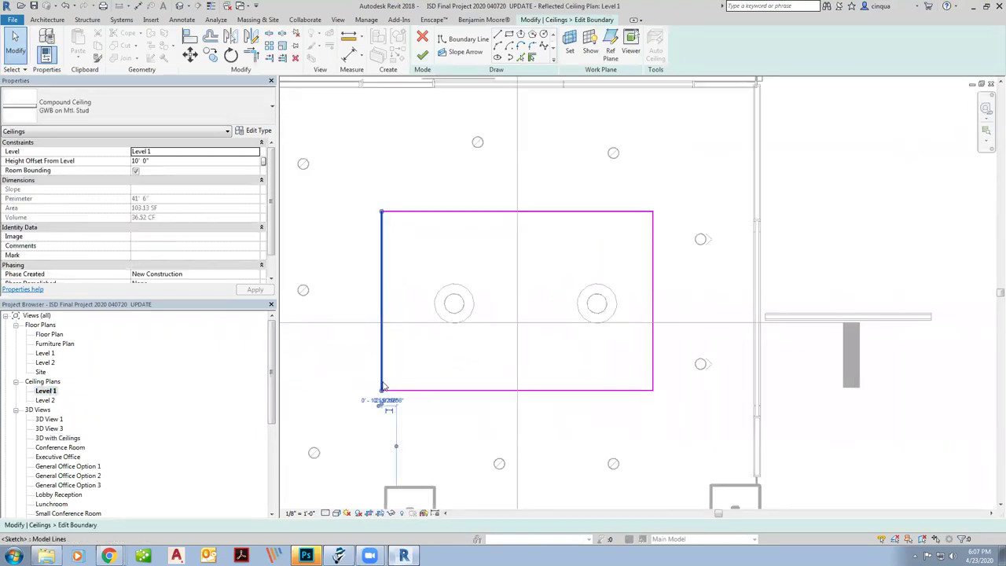
{"action": "key", "text": "Left"}
{"action": "key", "text": "Left"}
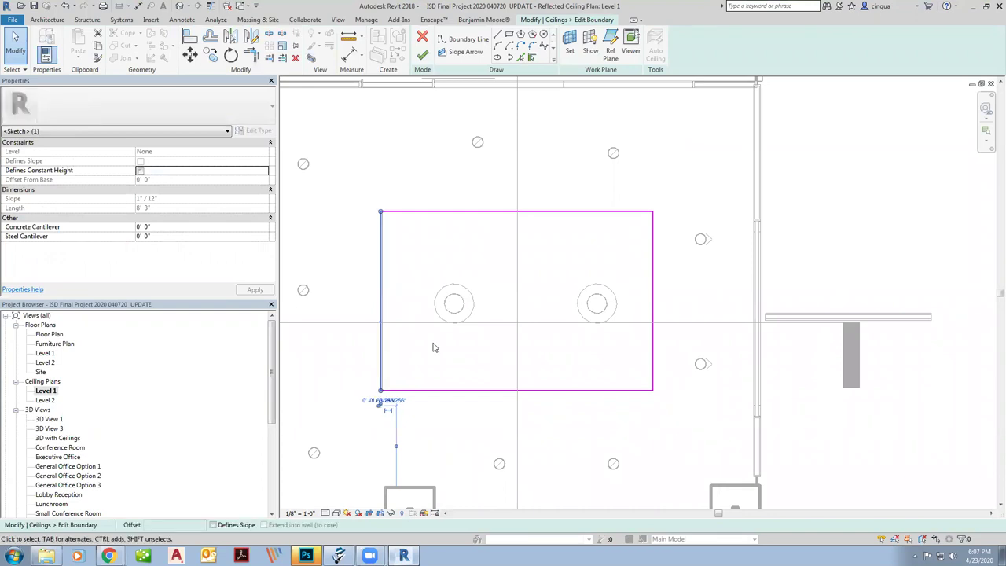
{"action": "left_click", "coordinate": [466, 212]}
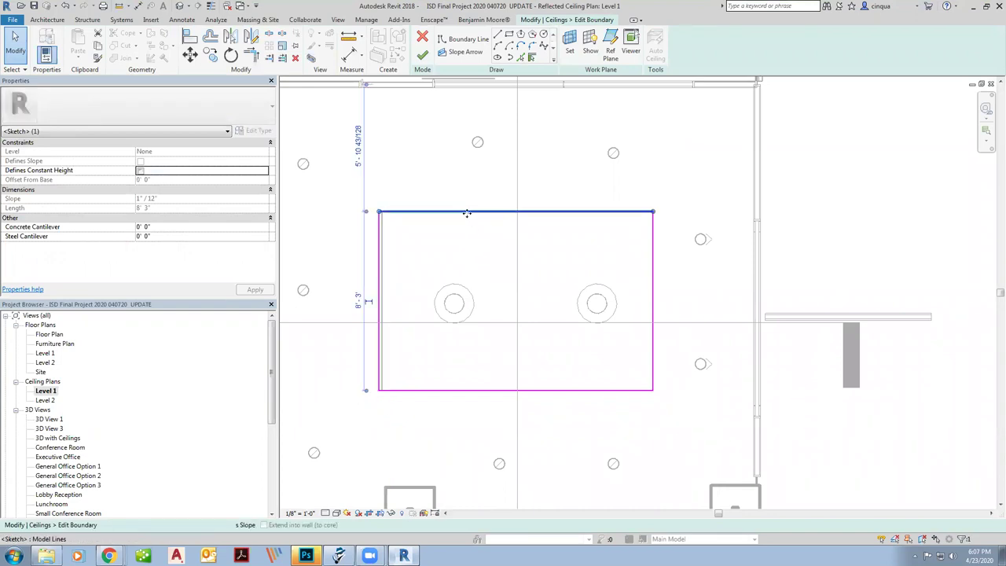
{"action": "key", "text": "Up"}
{"action": "key", "text": "Up"}
{"action": "key", "text": "Up"}
{"action": "key", "text": "Down"}
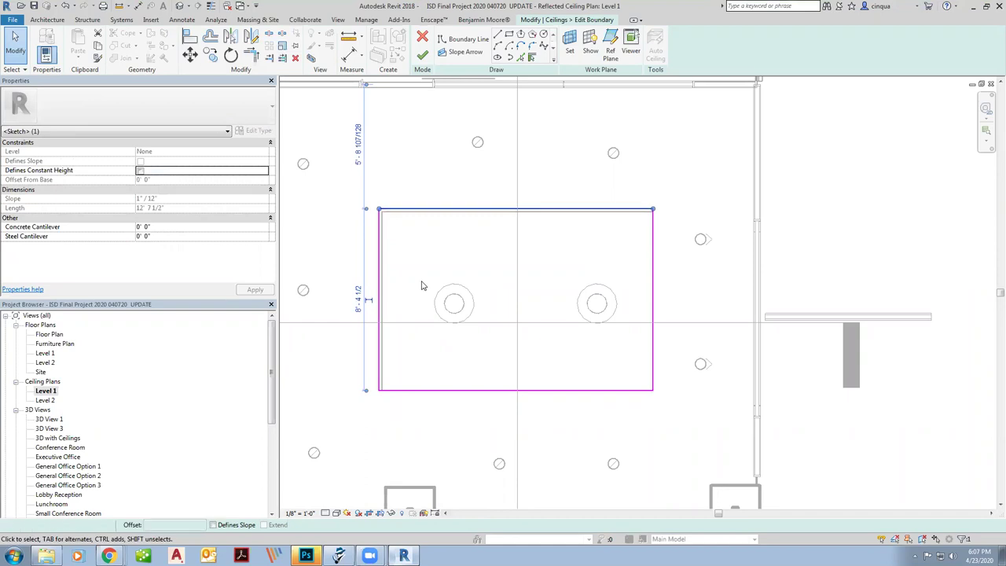
Step: Nudge the bottom edge down and right edge outward, then finish the boundary edit
{"action": "left_click", "coordinate": [459, 391]}
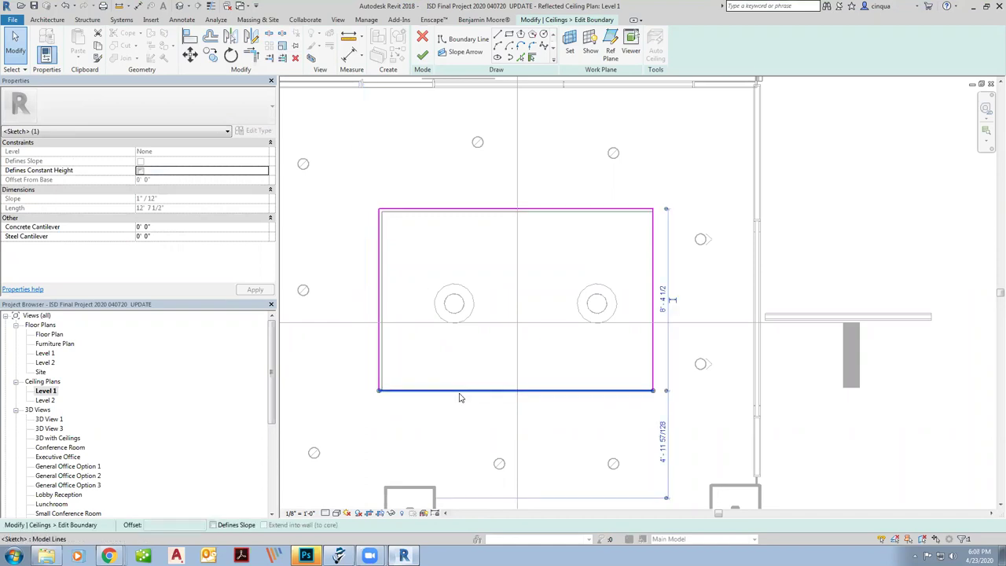
{"action": "key", "text": "Down"}
{"action": "key", "text": "Down"}
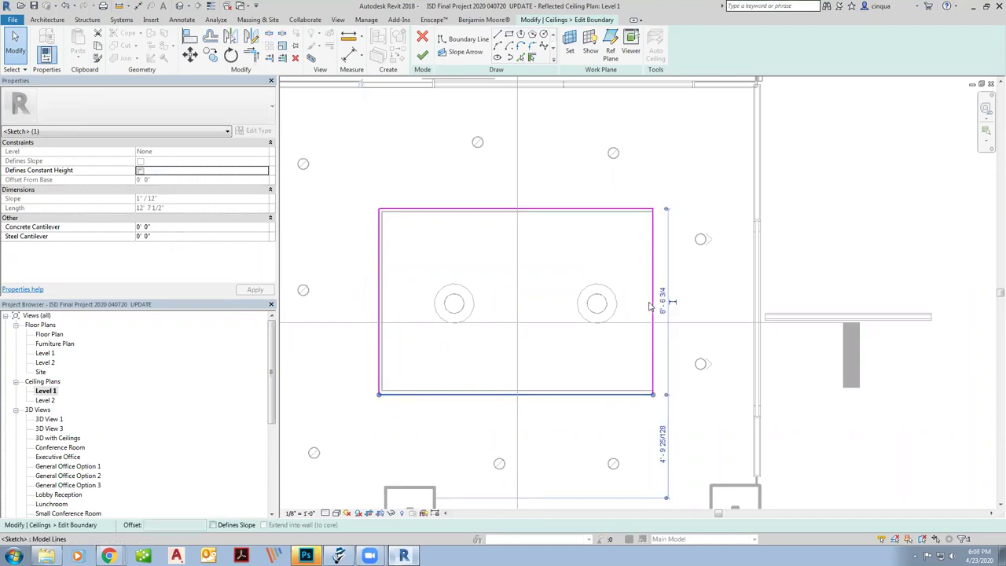
{"action": "left_click", "coordinate": [652, 307]}
{"action": "key", "text": "Right"}
{"action": "key", "text": "Right"}
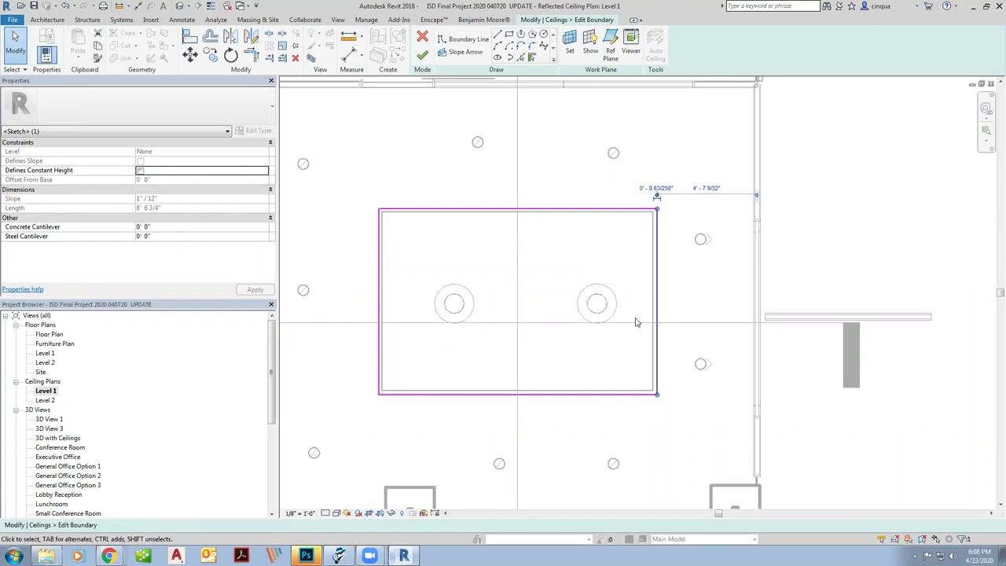
{"action": "left_click", "coordinate": [422, 54]}
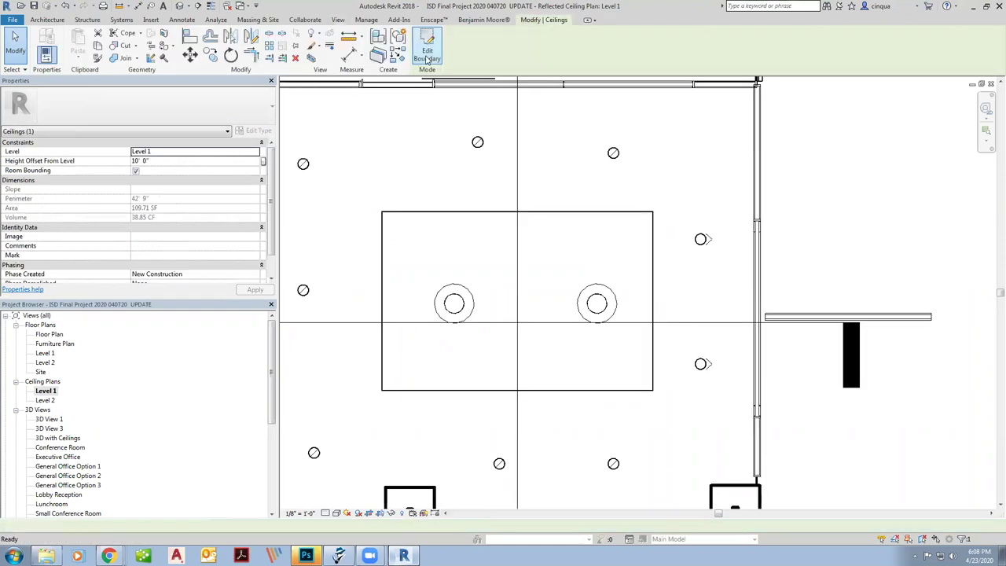
{"action": "left_click", "coordinate": [108, 556]}
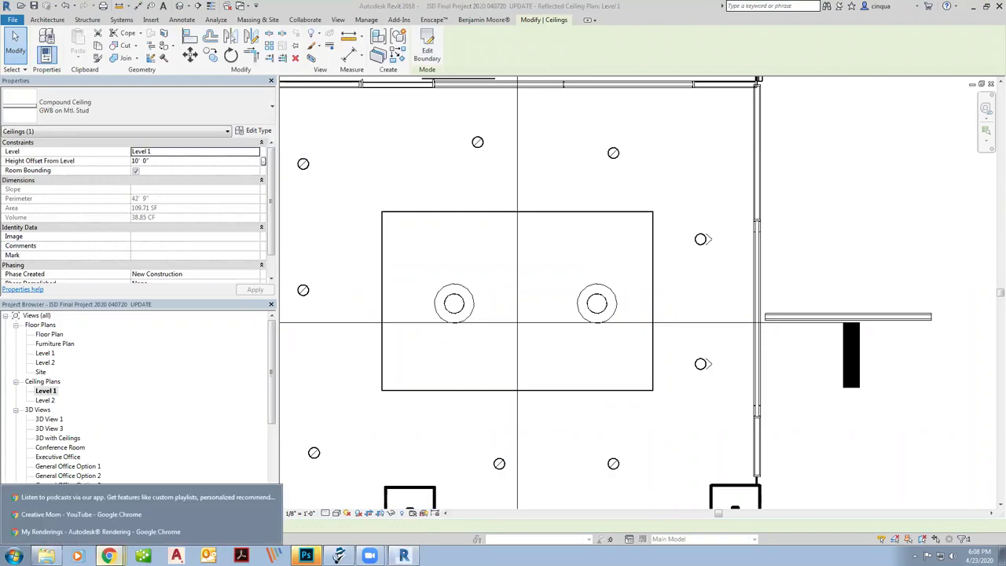
{"action": "left_click", "coordinate": [126, 542]}
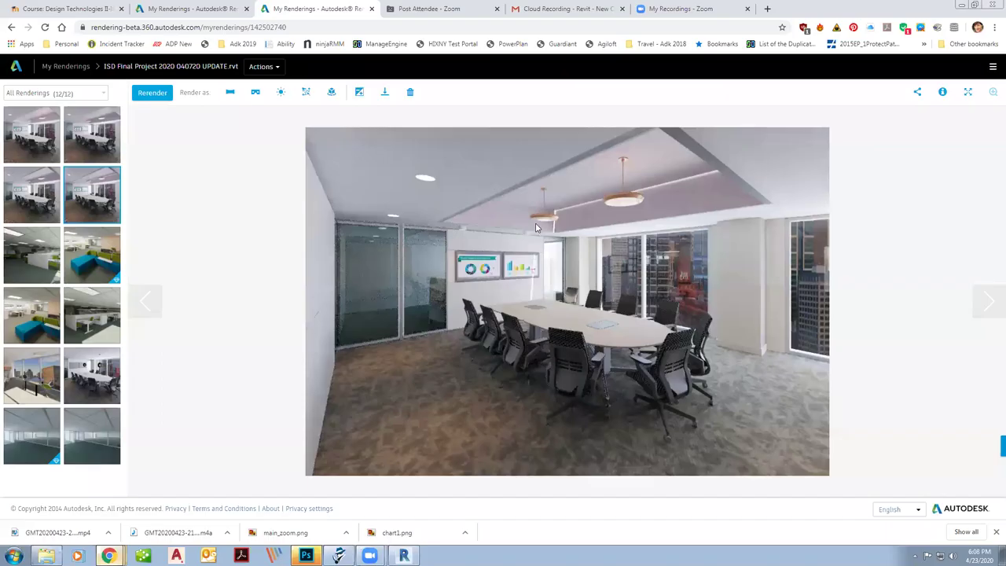
{"action": "left_click", "coordinate": [32, 195]}
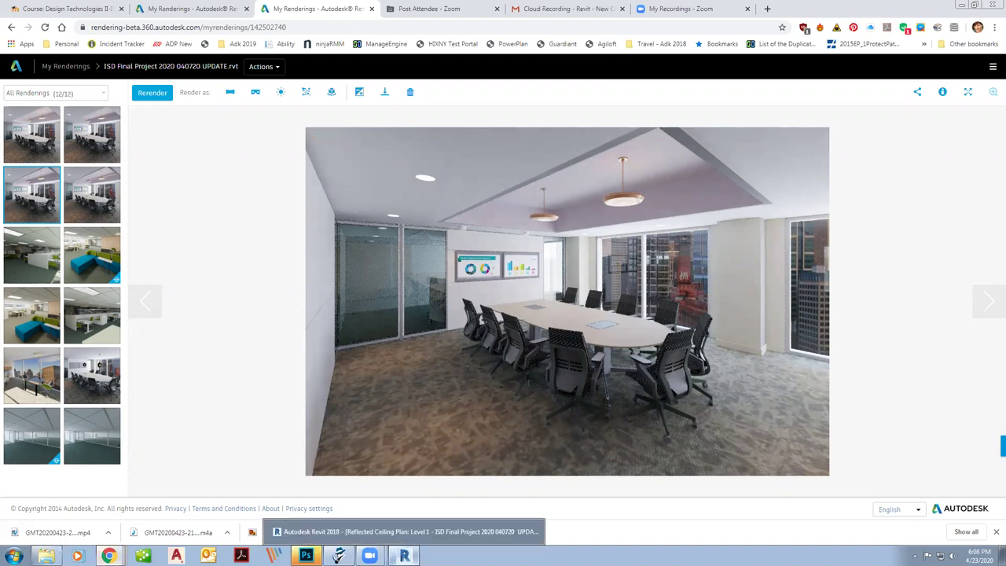
{"action": "left_click", "coordinate": [403, 556]}
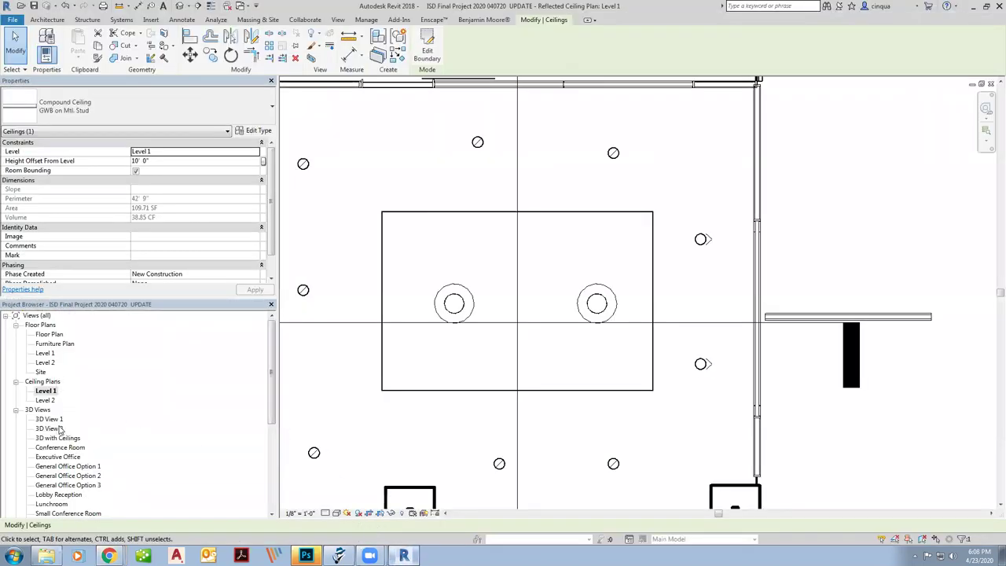
Step: On the Level 1 floor plan, check the ceiling's right-click options without choosing any
{"action": "left_click", "coordinate": [259, 427]}
{"action": "scroll", "coordinate": [259, 424], "scroll_direction": "down", "scroll_amount": 8}
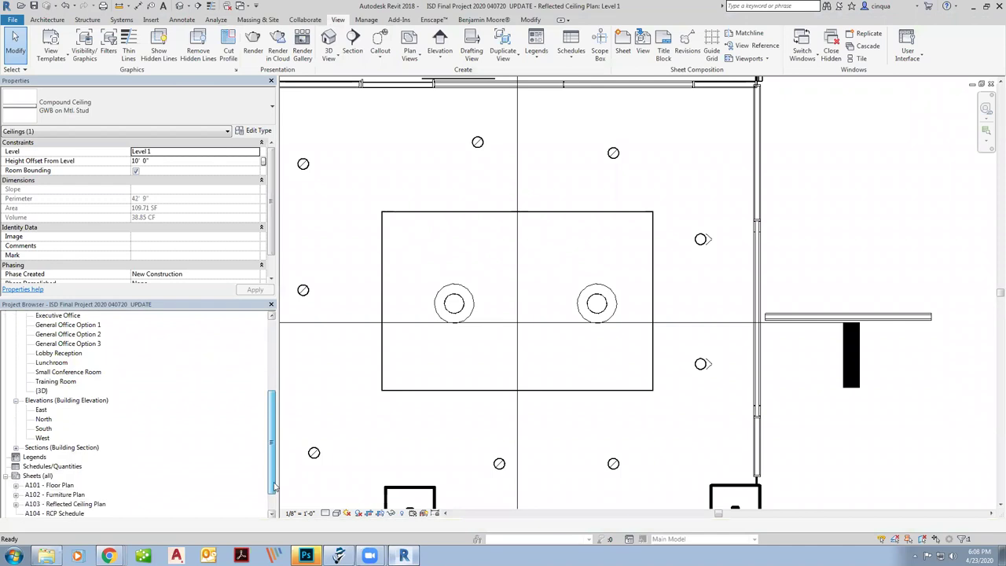
{"action": "scroll", "coordinate": [267, 392], "scroll_direction": "up", "scroll_amount": 10}
{"action": "double_click", "coordinate": [44, 353]}
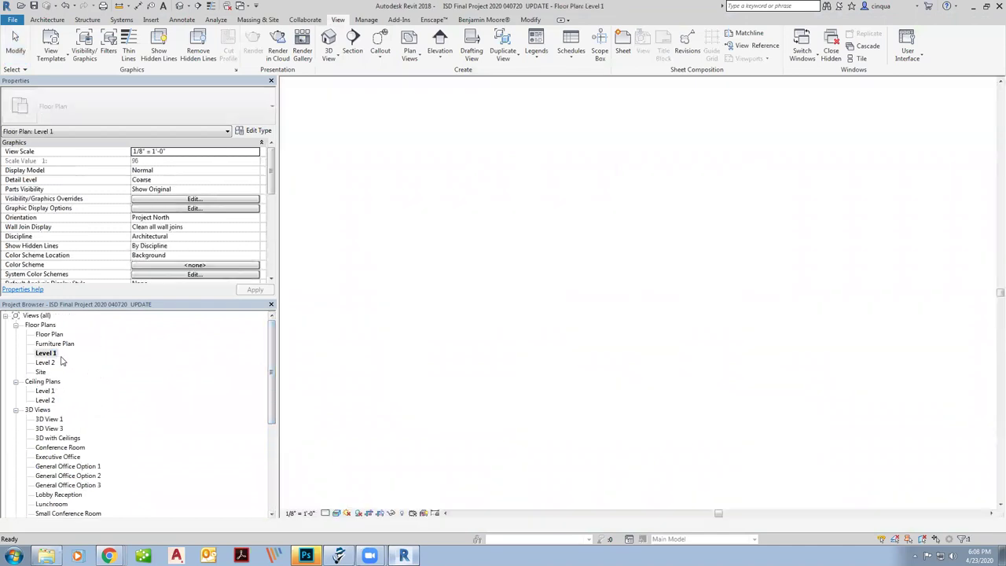
{"action": "right_click", "coordinate": [583, 197]}
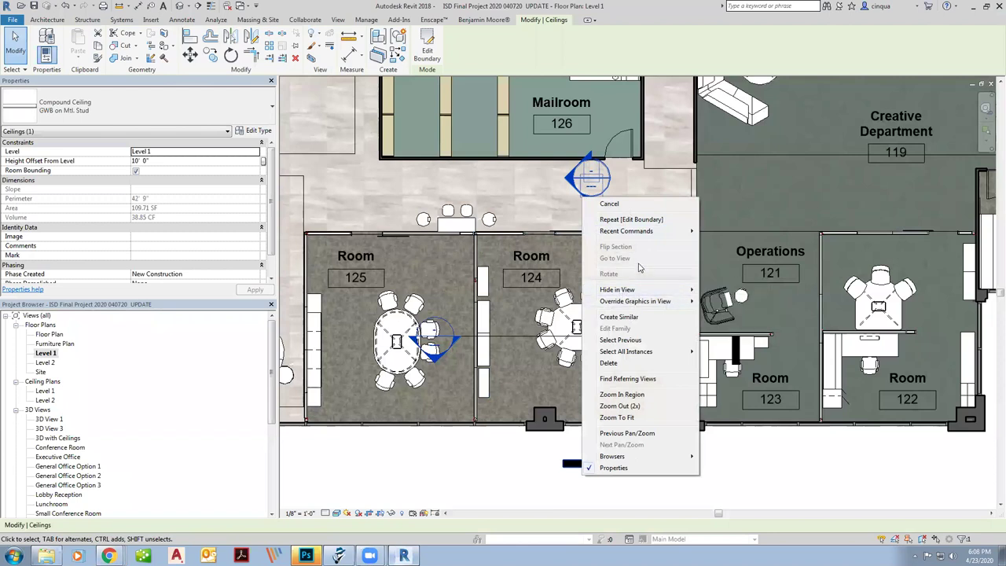
{"action": "left_click", "coordinate": [542, 212]}
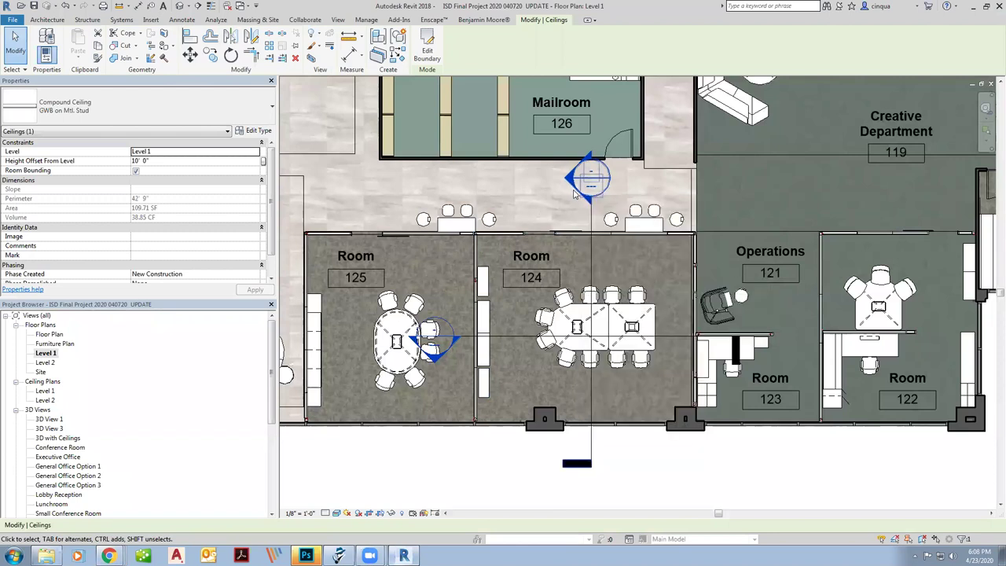
{"action": "right_click", "coordinate": [575, 194]}
{"action": "left_click", "coordinate": [552, 223]}
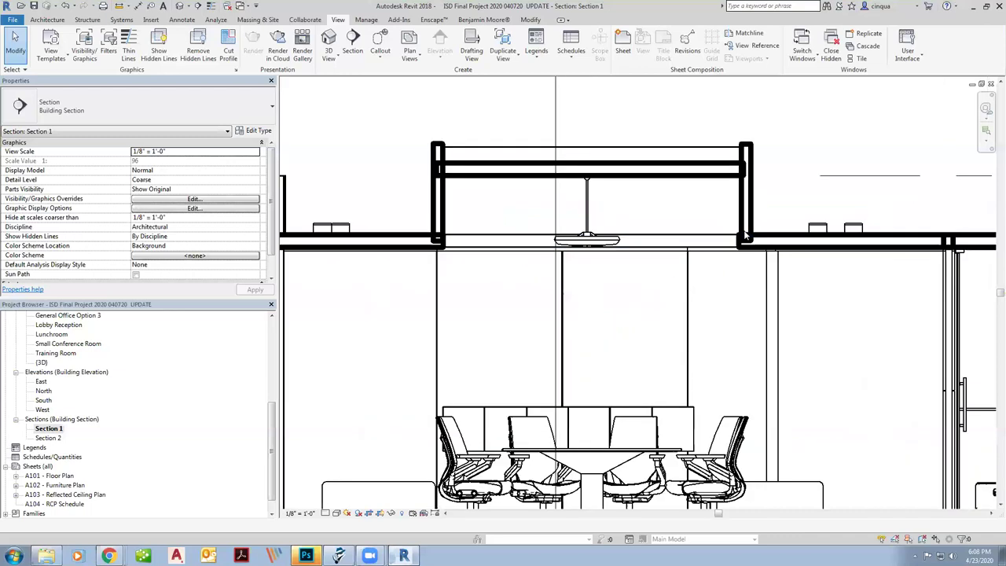
Step: In Section 1, extend the bulkhead wall's bottom end further down
{"action": "scroll", "coordinate": [750, 250], "scroll_direction": "up", "scroll_amount": 3}
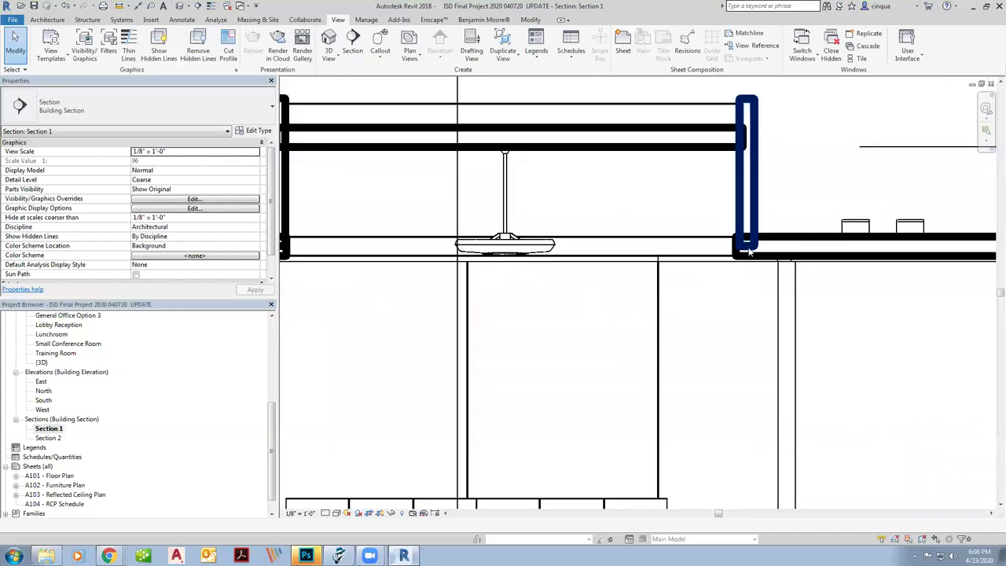
{"action": "left_click", "coordinate": [749, 250]}
{"action": "mouse_move", "coordinate": [748, 253]}
{"action": "left_mouse_down"}
{"action": "mouse_move", "coordinate": [750, 278]}
{"action": "mouse_move", "coordinate": [749, 253]}
{"action": "left_mouse_up"}
{"action": "left_click", "coordinate": [775, 225]}
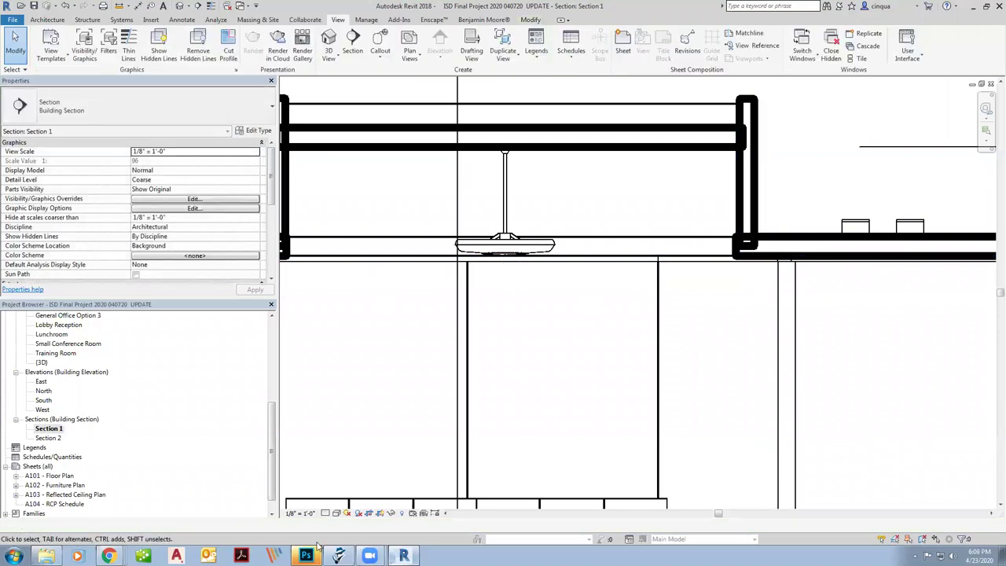
{"action": "mouse_move", "coordinate": [110, 554]}
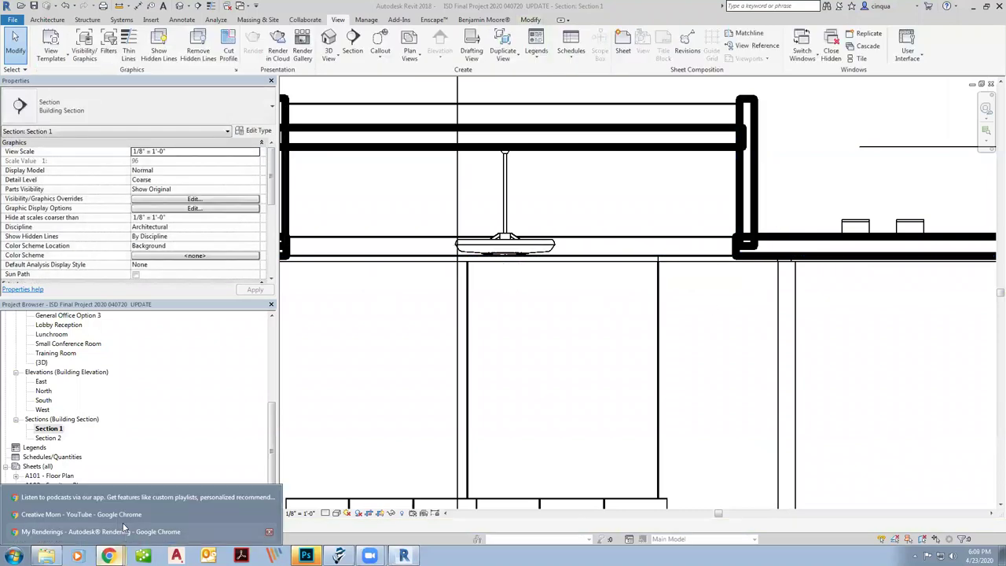
{"action": "left_click", "coordinate": [124, 530]}
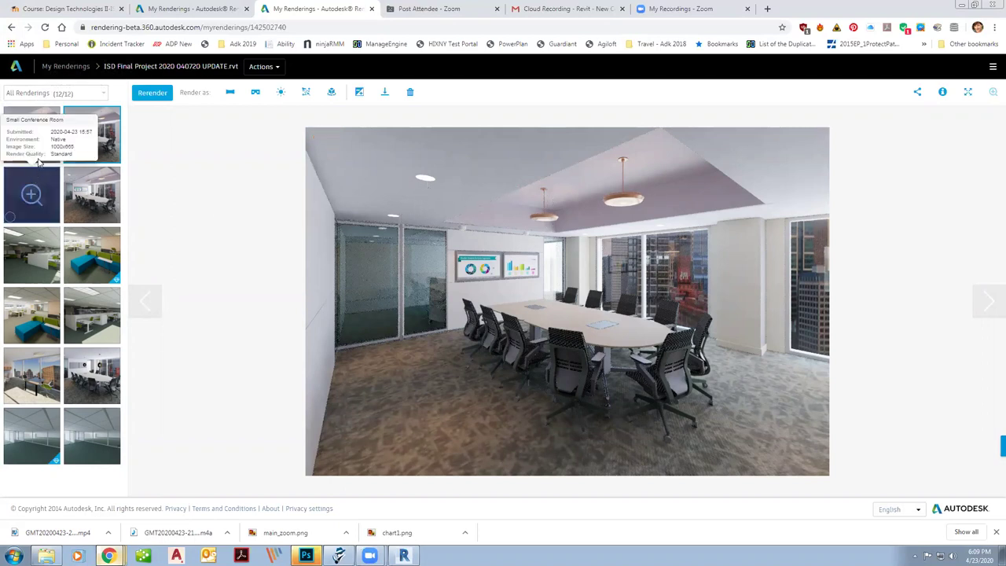
{"action": "left_click", "coordinate": [32, 132]}
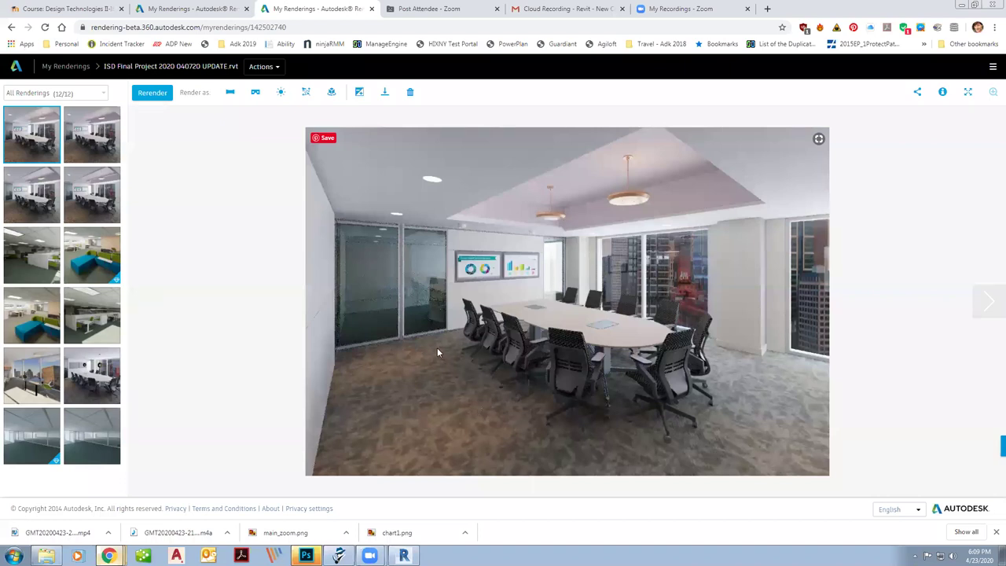
{"action": "left_click", "coordinate": [404, 555]}
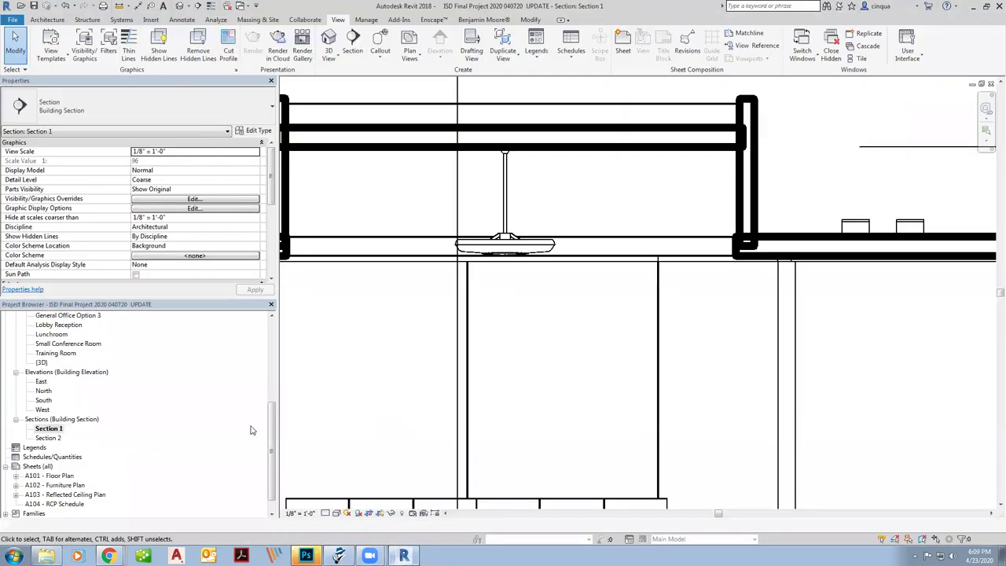
Step: Switch to the 3D with Ceilings view and zoom in on the raised coffer box
{"action": "scroll", "coordinate": [270, 430], "scroll_direction": "up", "scroll_amount": 5}
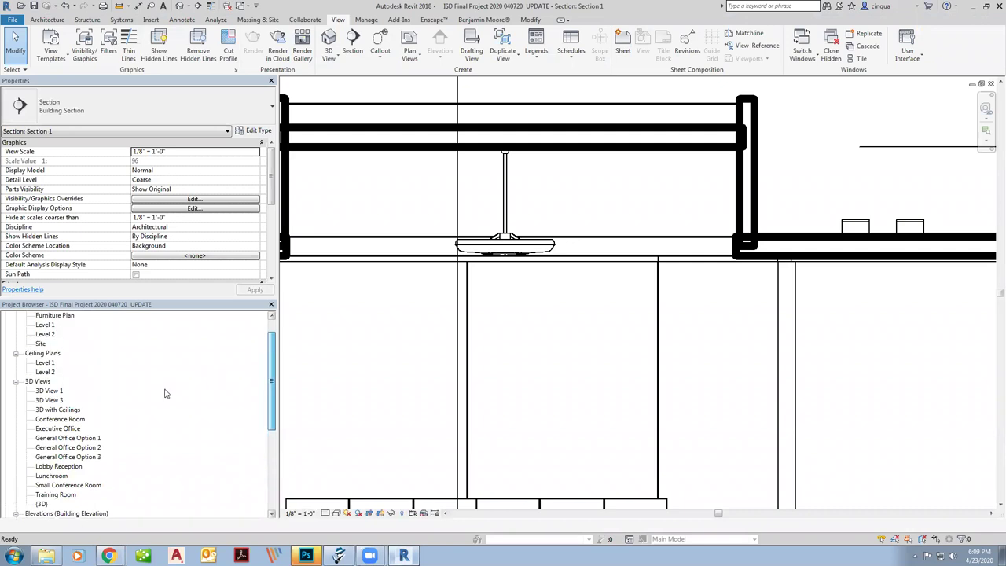
{"action": "double_click", "coordinate": [63, 410]}
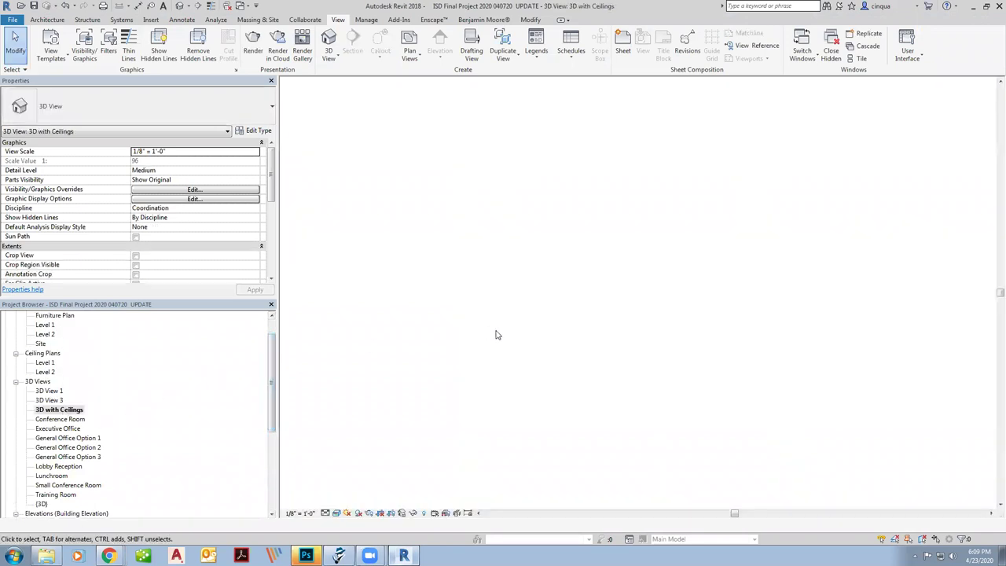
{"action": "scroll", "coordinate": [489, 389], "scroll_direction": "down", "scroll_amount": 1}
{"action": "scroll", "coordinate": [565, 367], "scroll_direction": "up", "scroll_amount": 3}
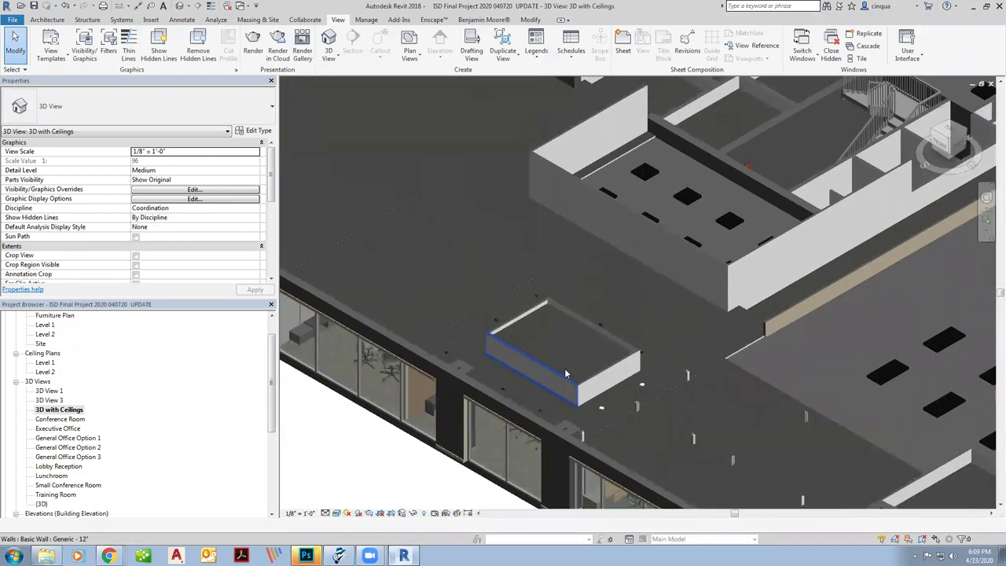